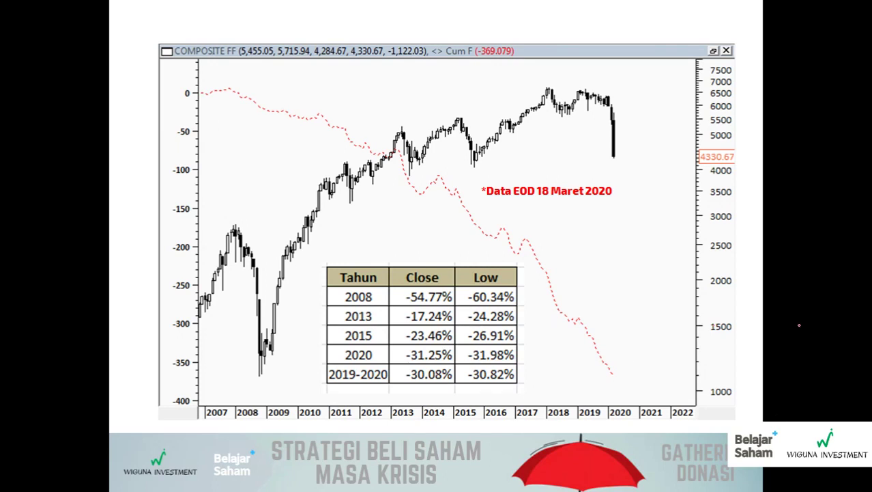
Page between the index drawdown slides up to BIG BANK, and end the slide show discarding the ink annotations
{"action": "key", "text": "Right"}
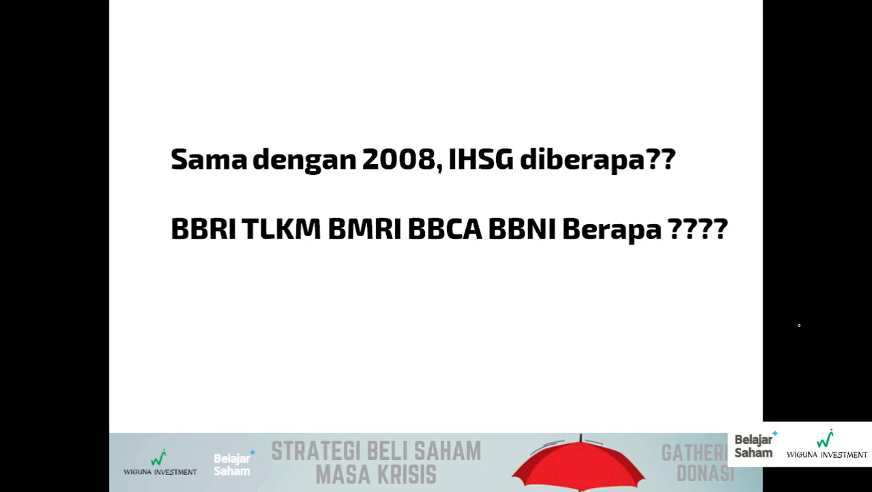
{"action": "key", "text": "Left"}
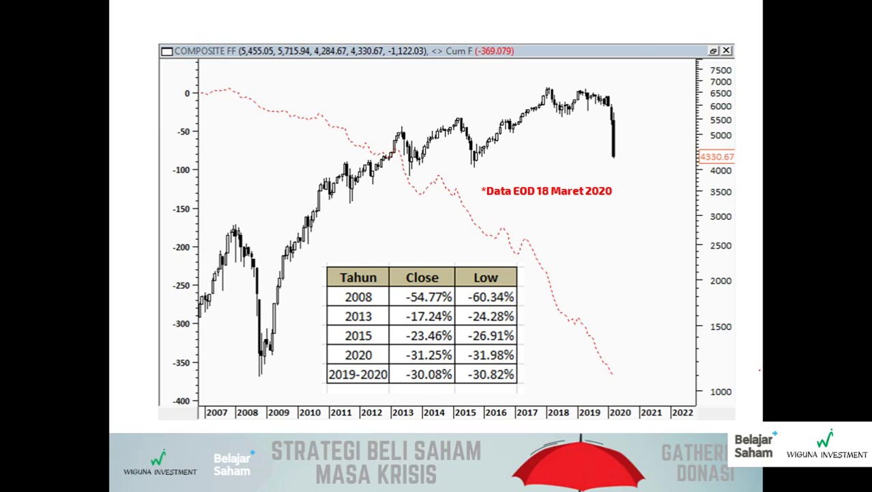
{"action": "key", "text": "Right"}
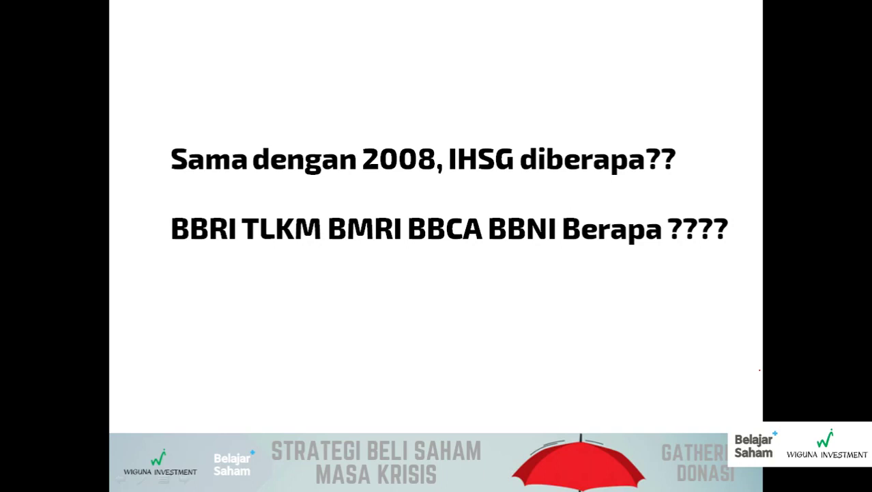
{"action": "key", "text": "Right"}
{"action": "key", "text": "Left"}
{"action": "key", "text": "Right"}
{"action": "key", "text": "Escape"}
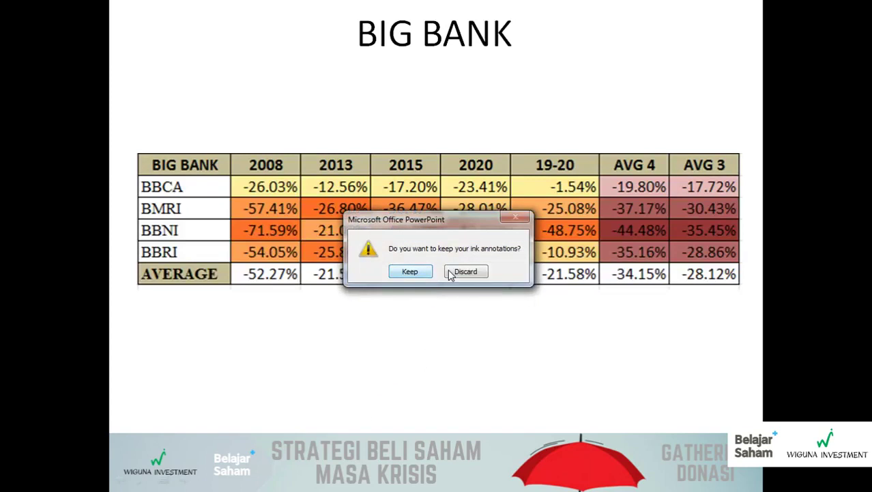
{"action": "left_click", "coordinate": [461, 272]}
Switch to the IF WODN workbook in Excel and look over the 4% decline table on Sheet4
{"action": "mouse_move", "coordinate": [329, 477]}
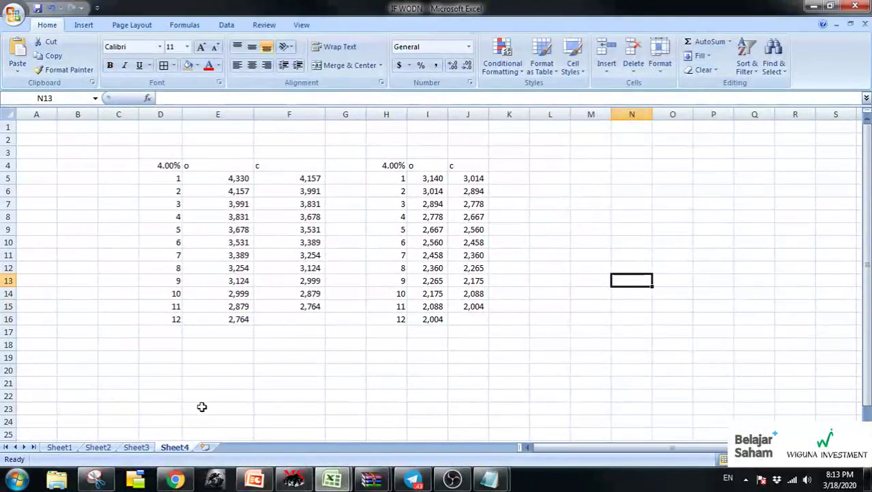
{"action": "left_click", "coordinate": [191, 168]}
{"action": "left_click", "coordinate": [229, 150]}
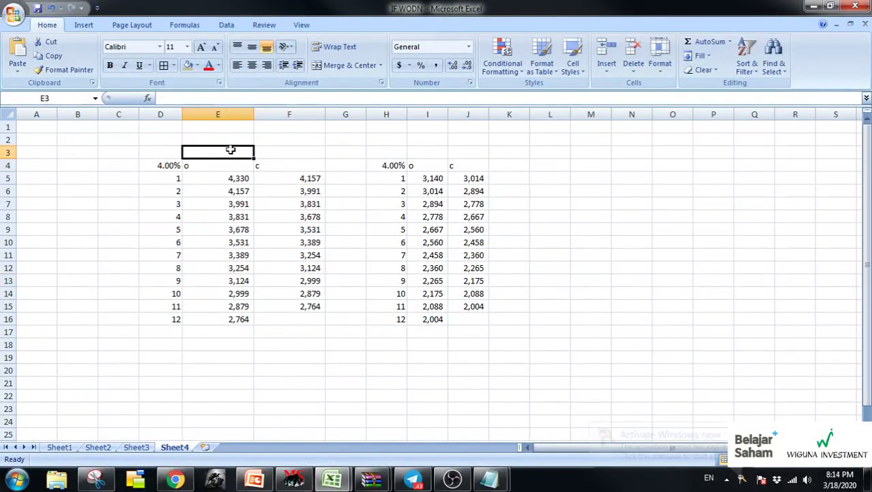
Switch to MetaStock and open the COMPOSITE FF security again
{"action": "left_click", "coordinate": [294, 478]}
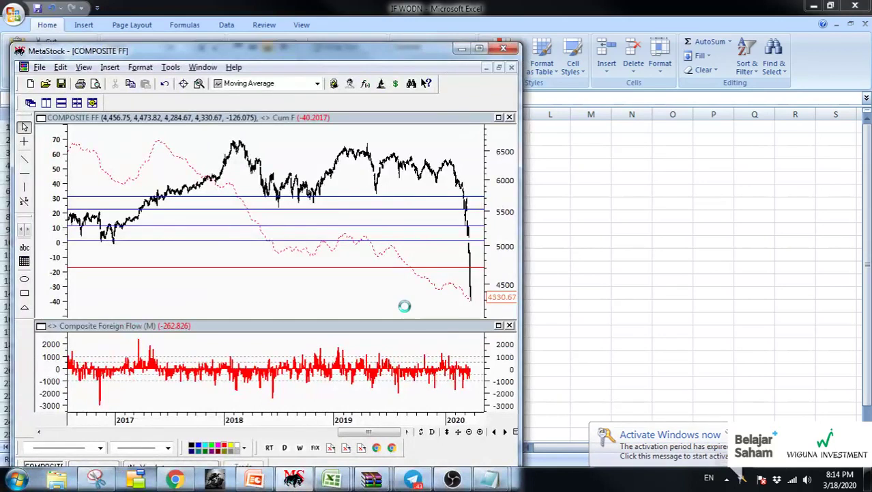
{"action": "key", "text": "ctrl+o"}
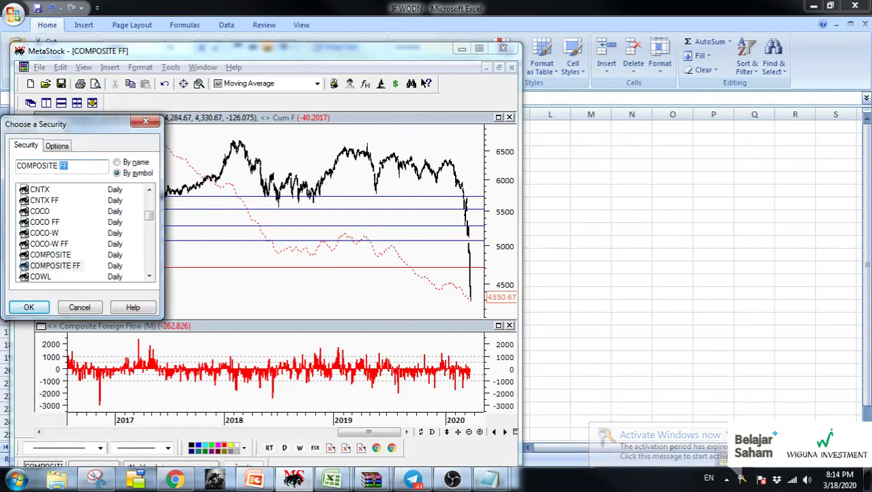
{"action": "key", "text": "Return"}
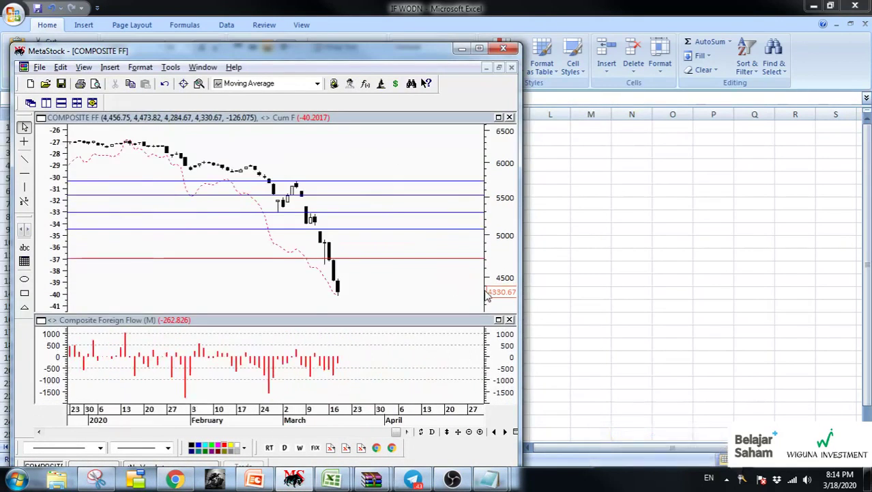
Return to the IF WODN workbook in Excel and enlarge Sheet4 around the two decline tables
{"action": "left_click", "coordinate": [560, 273]}
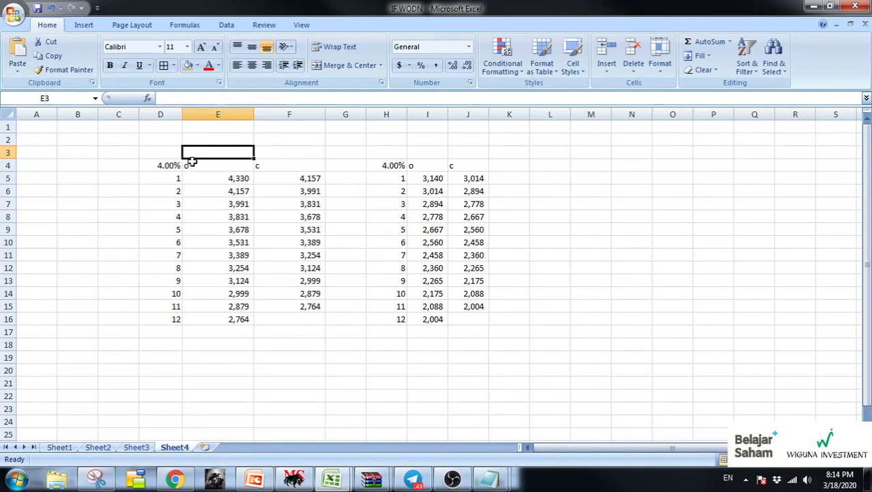
{"action": "left_click", "coordinate": [226, 164]}
{"action": "left_click", "coordinate": [239, 182]}
{"action": "scroll", "coordinate": [239, 183], "scroll_direction": "up", "scroll_amount": 2, "text": "ctrl"}
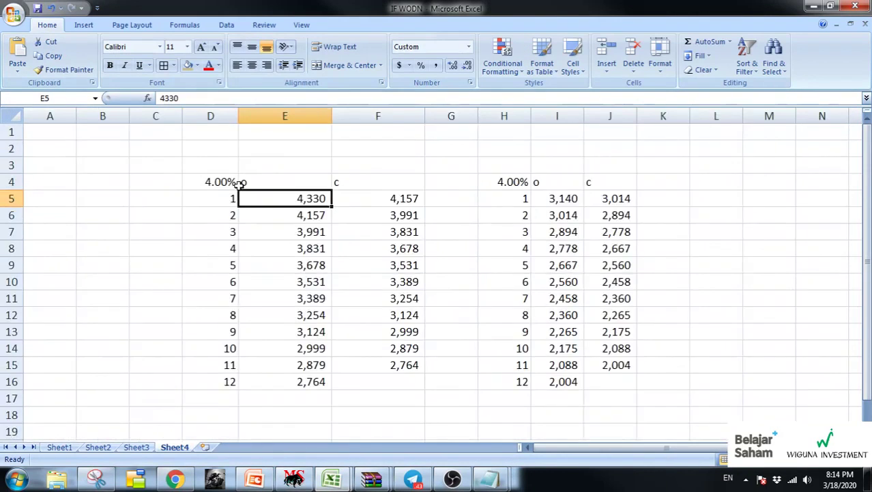
{"action": "scroll", "coordinate": [239, 183], "scroll_direction": "up", "scroll_amount": 1, "text": "ctrl"}
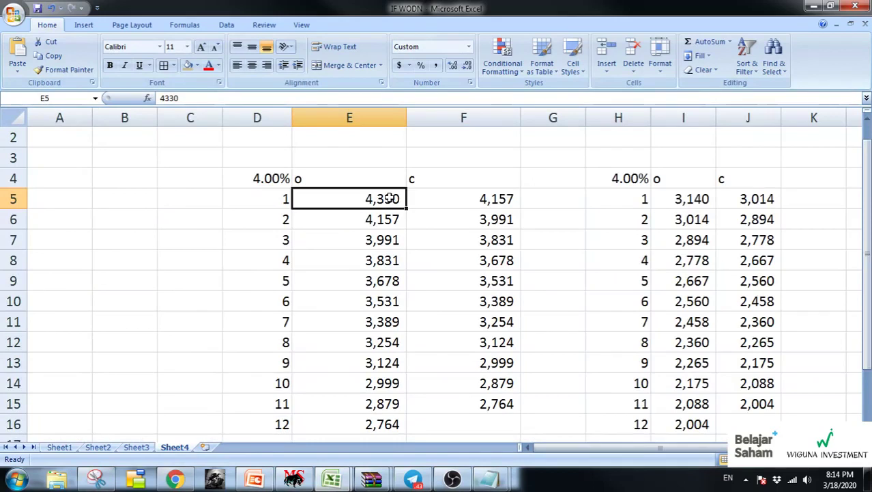
{"action": "left_click", "coordinate": [286, 184]}
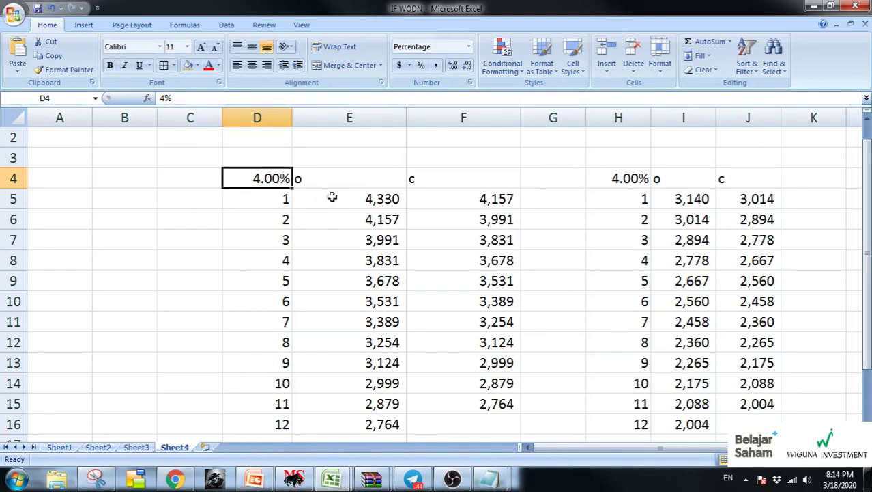
Fill the starting index value in cell E5 with orange
{"action": "left_click", "coordinate": [332, 198]}
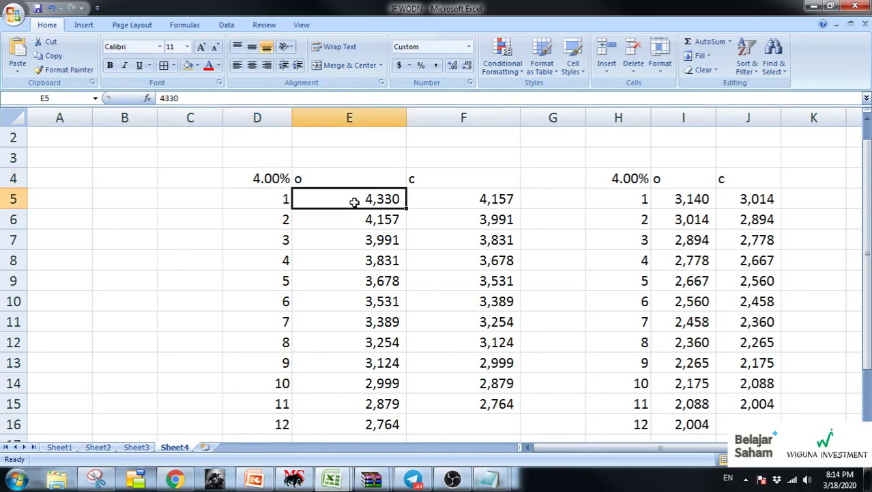
{"action": "left_click", "coordinate": [199, 67]}
{"action": "left_click", "coordinate": [209, 161]}
{"action": "left_click", "coordinate": [355, 232]}
{"action": "scroll", "coordinate": [497, 218], "scroll_direction": "down", "scroll_amount": 1}
{"action": "scroll", "coordinate": [501, 219], "scroll_direction": "up", "scroll_amount": 1}
{"action": "left_click", "coordinate": [373, 200]}
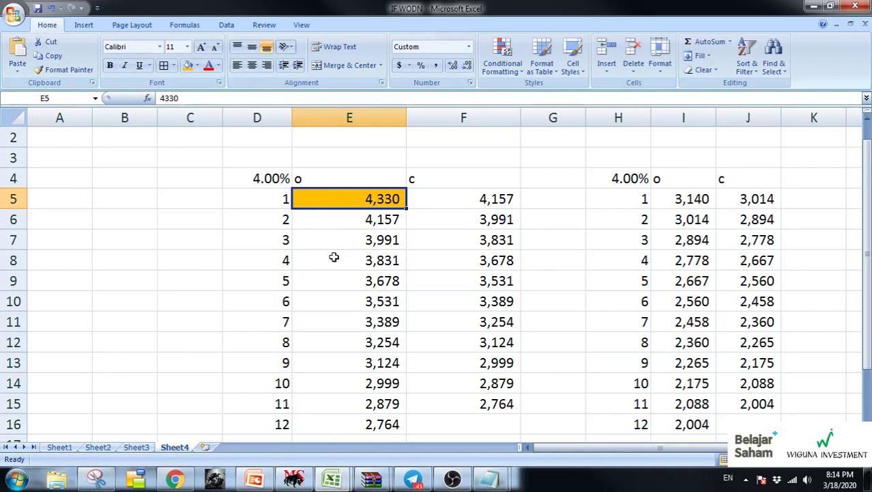
Switch to MetaStock and show the COMPOSITE FF chart with monthly candles to read the January 2020 candle's opening price
{"action": "left_click", "coordinate": [293, 478]}
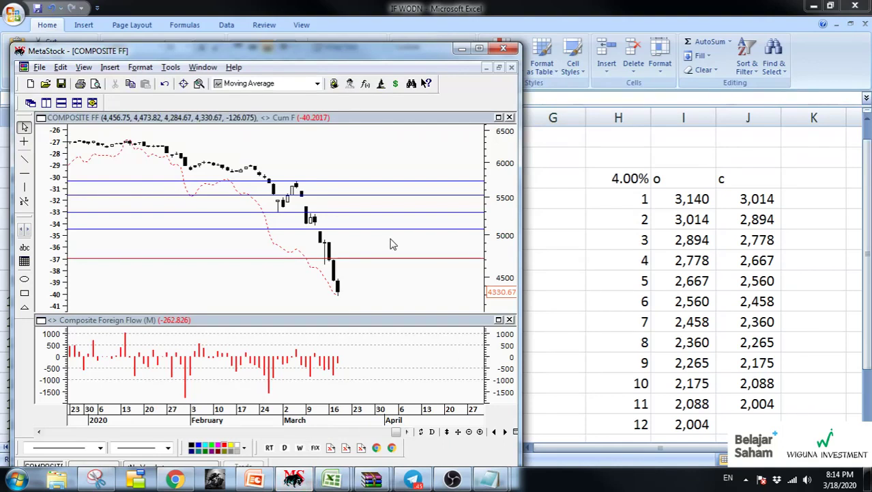
{"action": "scroll", "coordinate": [393, 244], "scroll_direction": "down", "scroll_amount": 6}
{"action": "scroll", "coordinate": [392, 244], "scroll_direction": "up", "scroll_amount": 4}
{"action": "scroll", "coordinate": [383, 235], "scroll_direction": "up", "scroll_amount": 5}
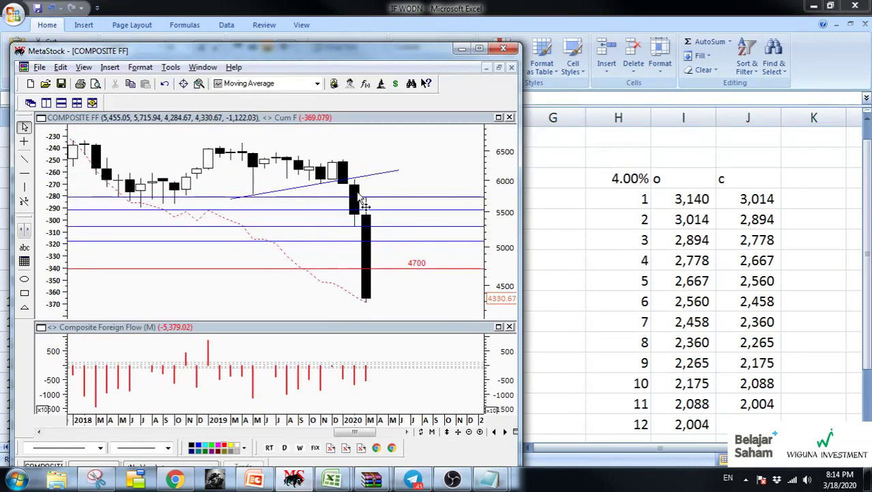
{"action": "mouse_move", "coordinate": [343, 173]}
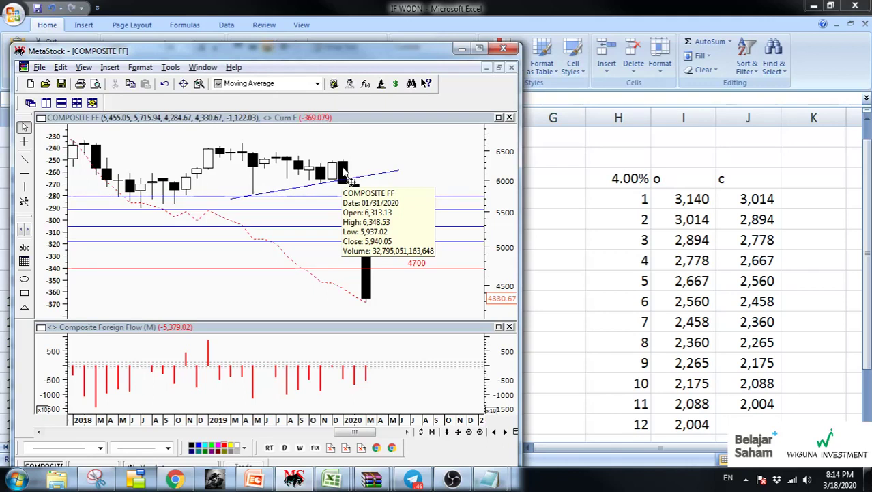
Return to Excel and set the starting index value in cell E5 to 6313
{"action": "key", "text": "alt+Tab"}
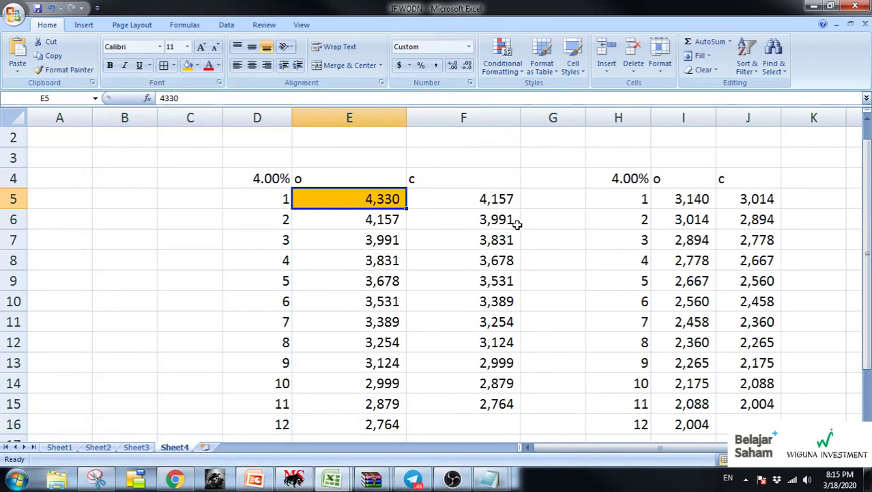
{"action": "type", "text": "6313"}
{"action": "key", "text": "Return"}
{"action": "left_click", "coordinate": [355, 199]}
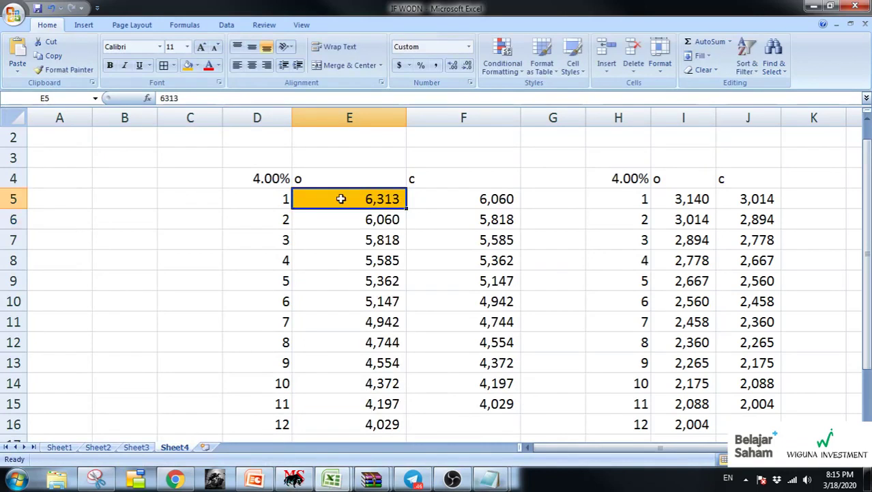
Switch to the gathering donasi presentation in PowerPoint and check the 2008 decline percentages in the table on slide 77
{"action": "left_click", "coordinate": [275, 179]}
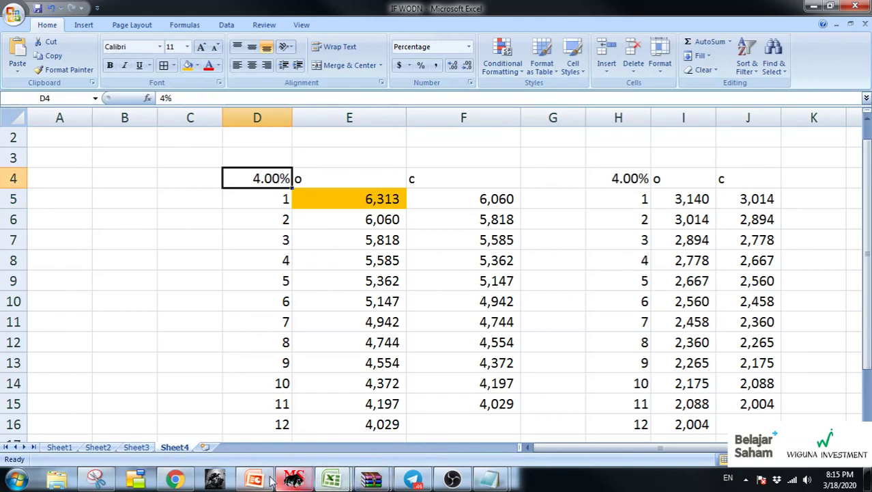
{"action": "left_click", "coordinate": [293, 479]}
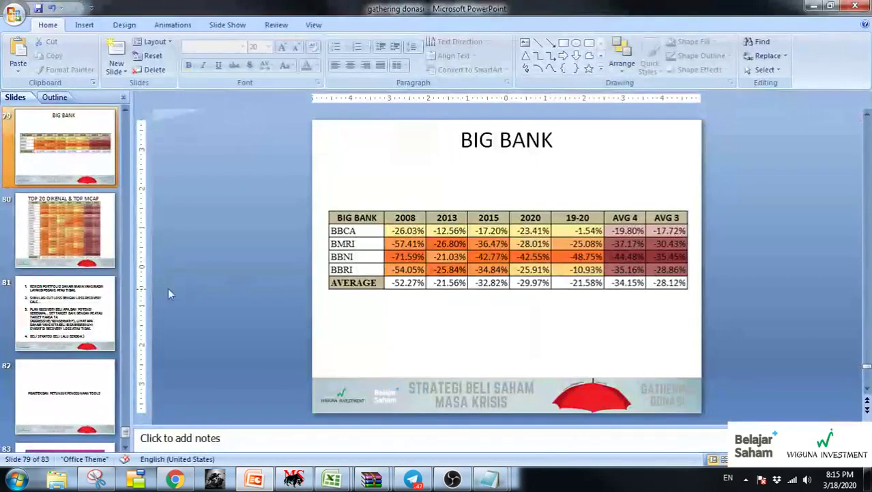
{"action": "scroll", "coordinate": [65, 273], "scroll_direction": "up", "scroll_amount": 1}
{"action": "left_click", "coordinate": [86, 171]}
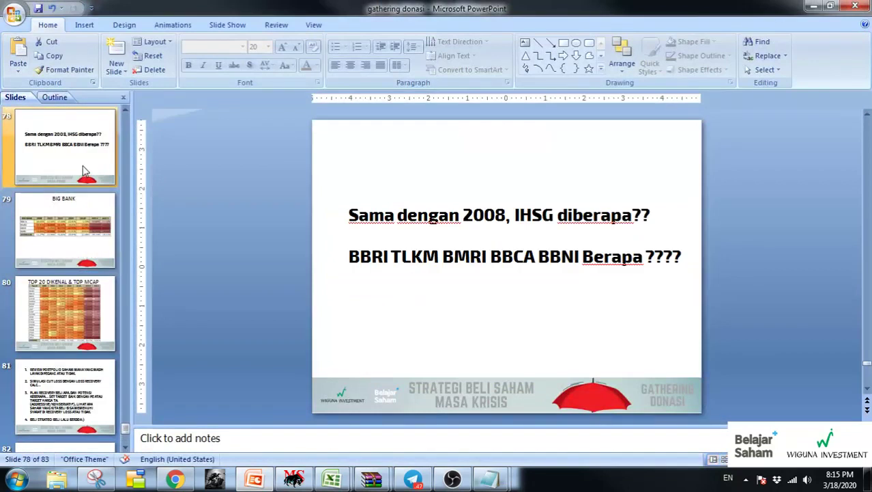
{"action": "scroll", "coordinate": [20, 156], "scroll_direction": "up", "scroll_amount": 1}
{"action": "left_click", "coordinate": [19, 156]}
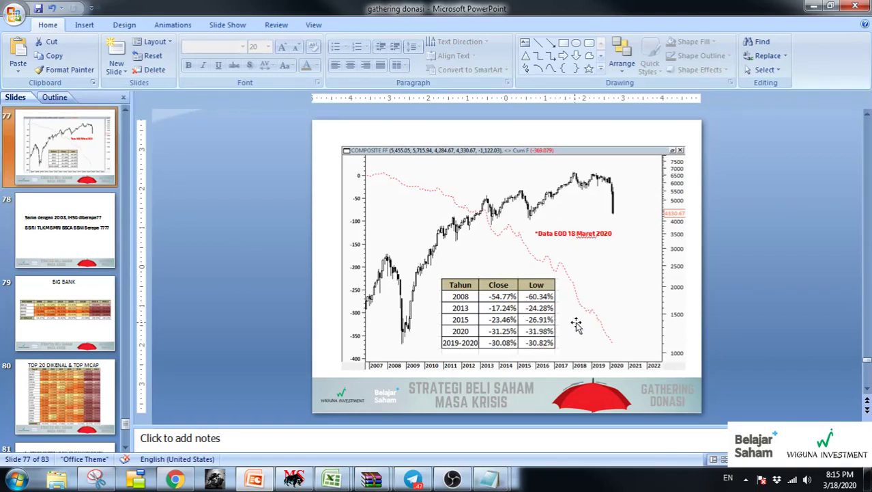
{"action": "left_click", "coordinate": [539, 307]}
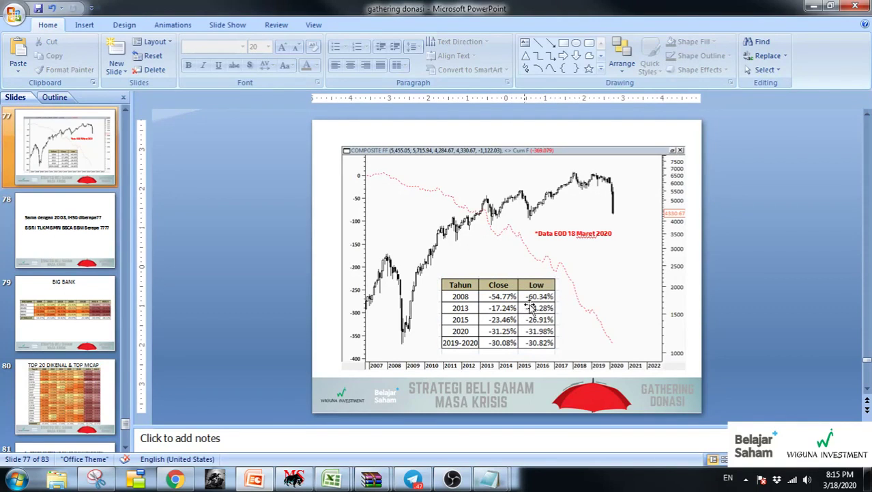
{"action": "left_click", "coordinate": [504, 298]}
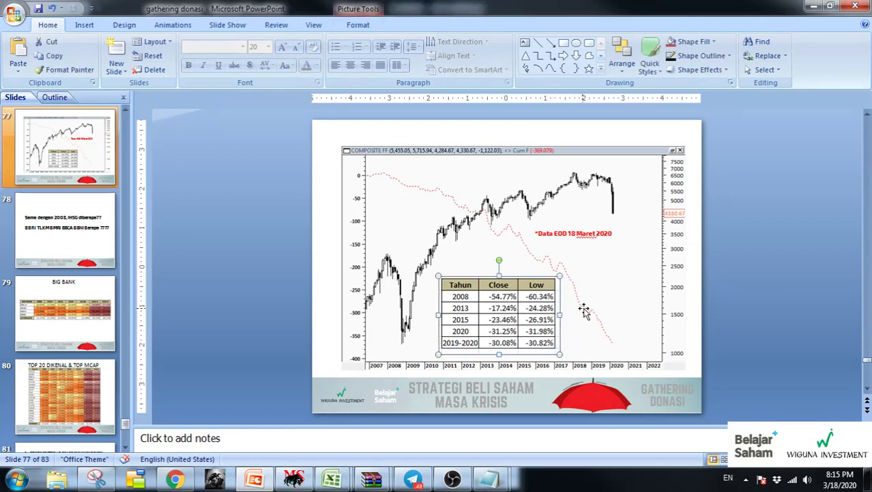
{"action": "left_click", "coordinate": [753, 266]}
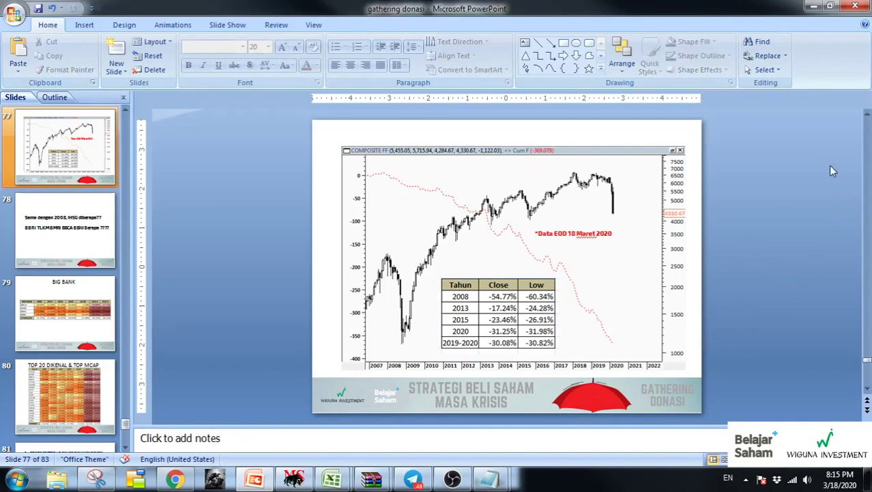
Return to the workbook and set the decline percentage in cell D4 to 54.5%
{"action": "left_click", "coordinate": [814, 5]}
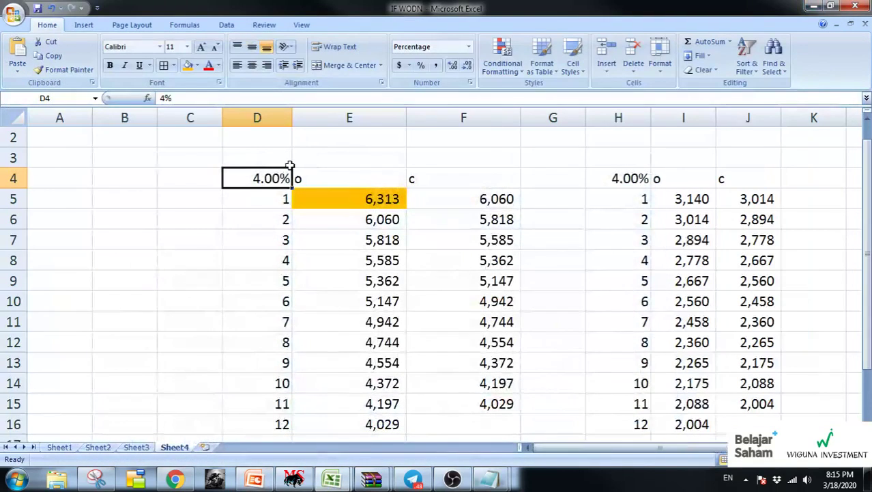
{"action": "type", "text": "54.5"}
{"action": "key", "text": "Return"}
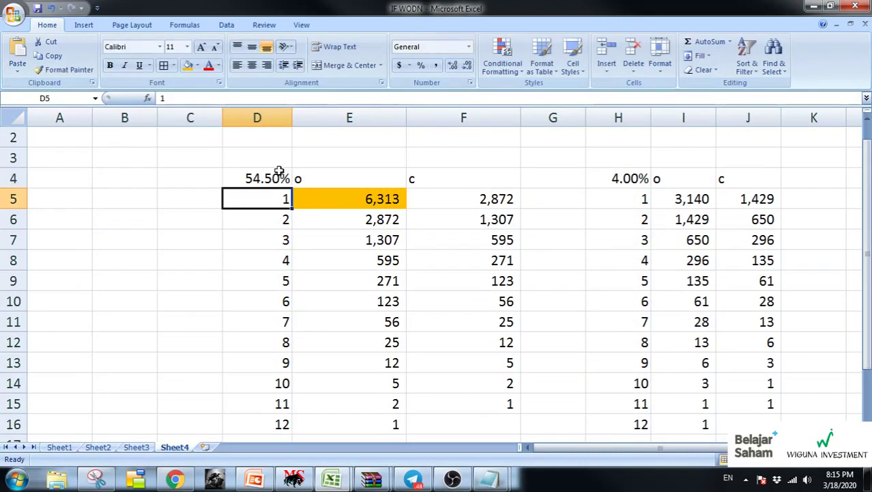
Examine the recalculated close in cell F5 against the starting index value in E5
{"action": "left_click_drag", "start_coordinate": [266, 172], "coordinate": [337, 169]}
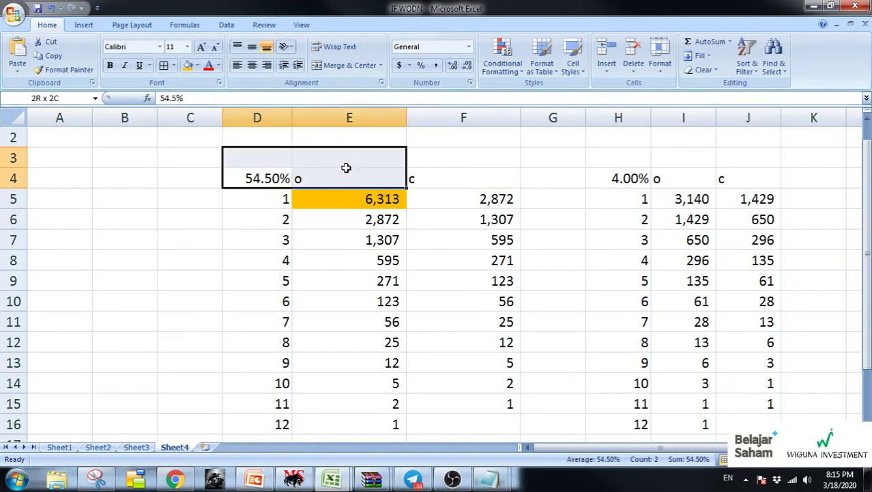
{"action": "left_click", "coordinate": [420, 198]}
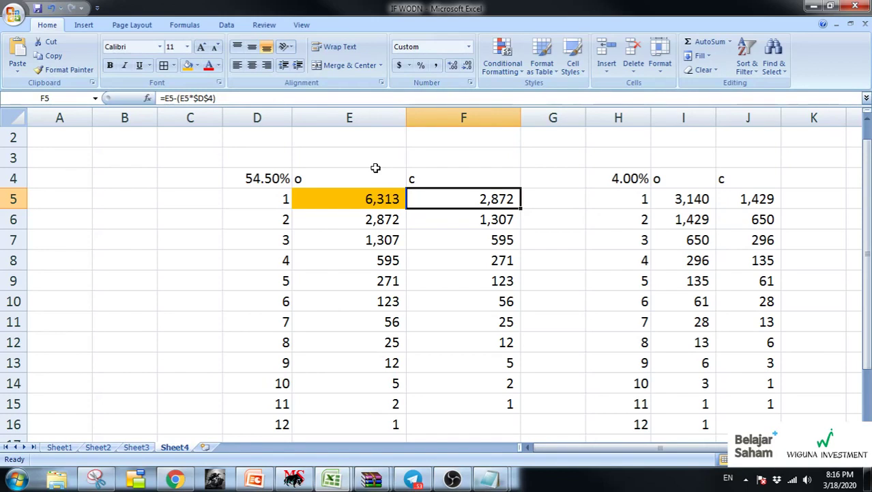
{"action": "left_click", "coordinate": [391, 205]}
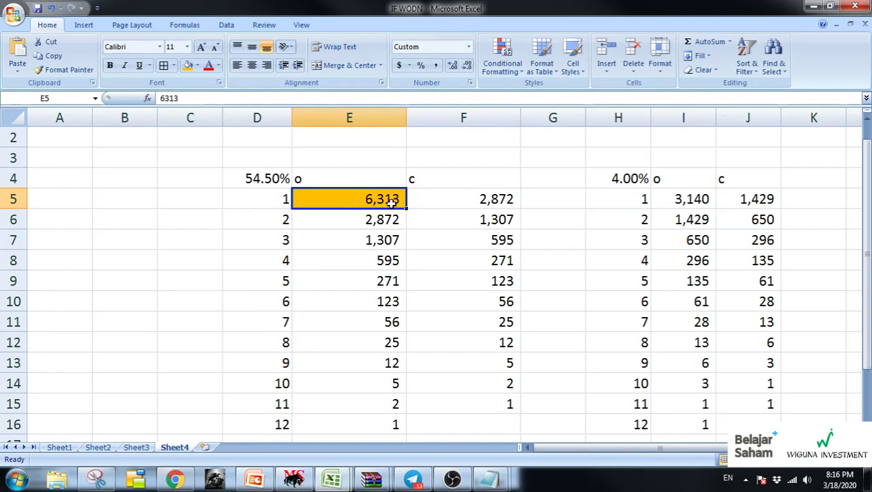
Switch to PowerPoint and display the BIG BANK decline table on slide 79
{"action": "left_click", "coordinate": [344, 482]}
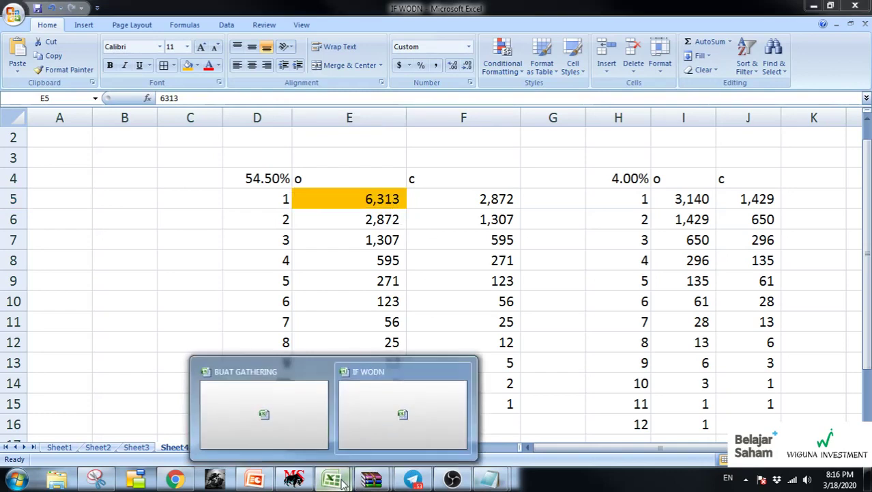
{"action": "left_click", "coordinate": [254, 480]}
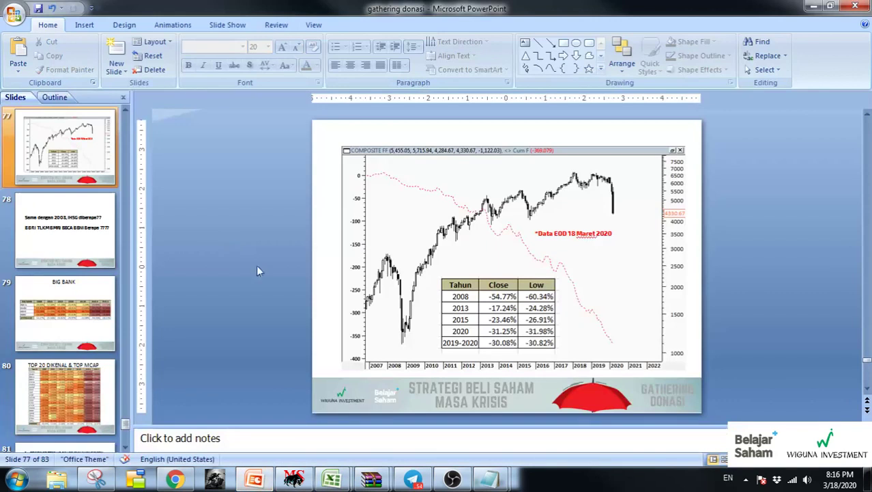
{"action": "left_click", "coordinate": [66, 236]}
{"action": "left_click", "coordinate": [77, 309]}
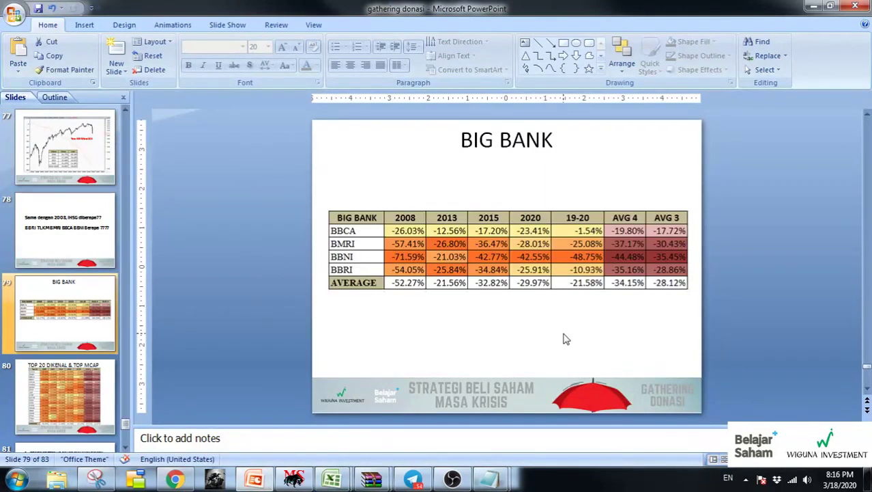
Start the slide show from the BIG BANK slide and set the pointer to the Felt Tip Pen
{"action": "left_click", "coordinate": [738, 462]}
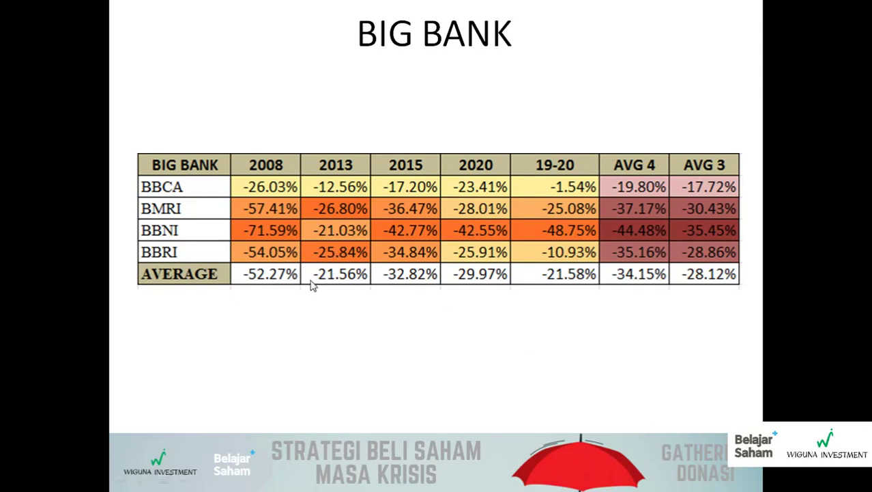
{"action": "right_click", "coordinate": [339, 315]}
{"action": "mouse_move", "coordinate": [412, 411]}
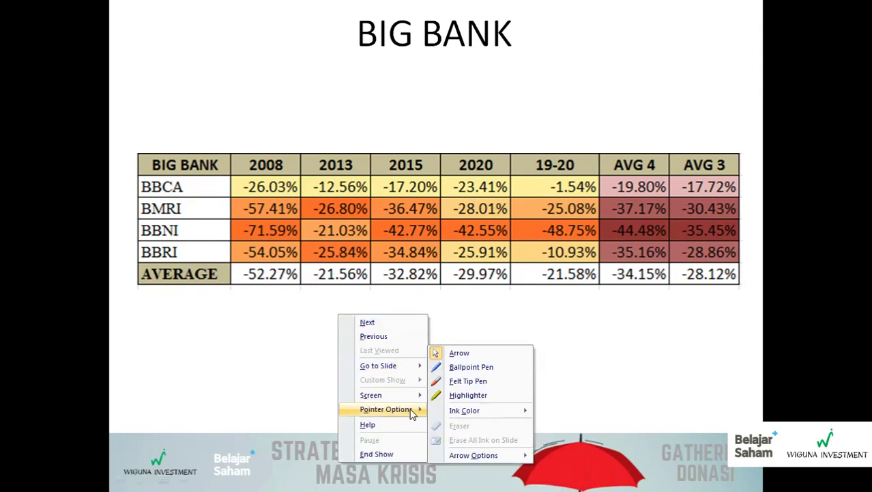
{"action": "left_click", "coordinate": [471, 381]}
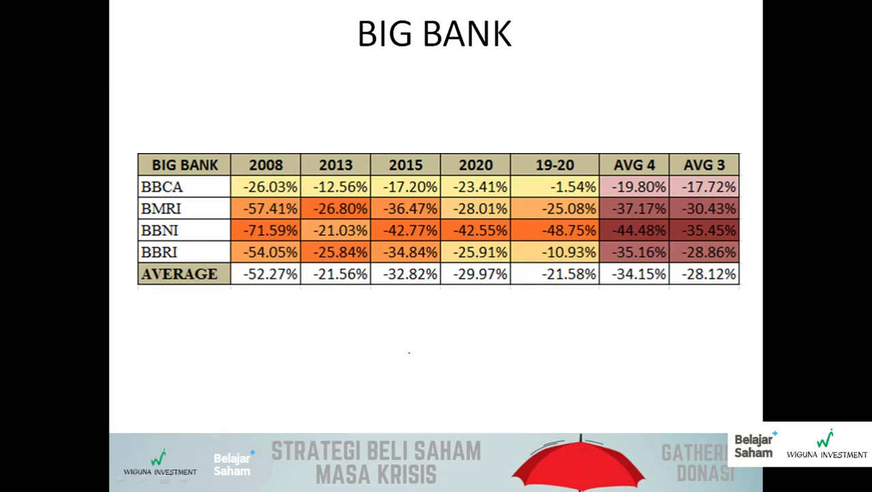
Compare the BIG BANK decline table with the COMPOSITE chart slide and its yearly Close and Low declines
{"action": "key", "text": "Right"}
{"action": "key", "text": "Right"}
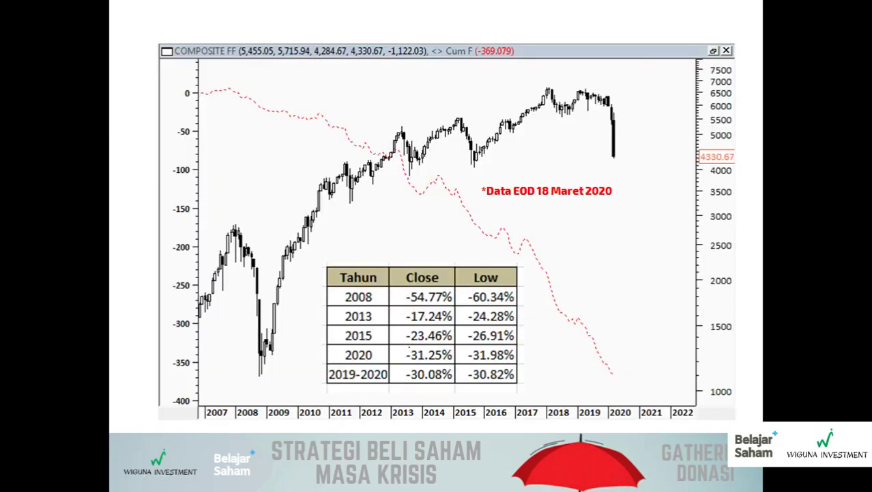
{"action": "key", "text": "Left"}
{"action": "key", "text": "Left"}
{"action": "key", "text": "Right"}
{"action": "key", "text": "Left"}
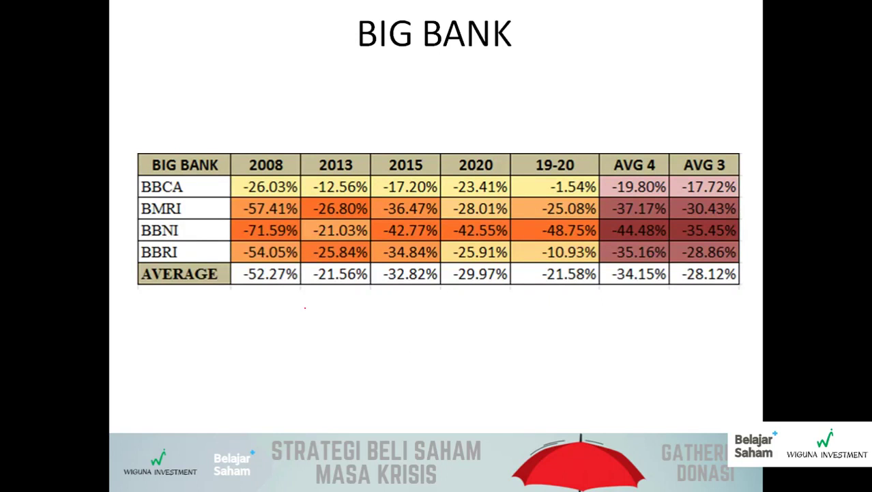
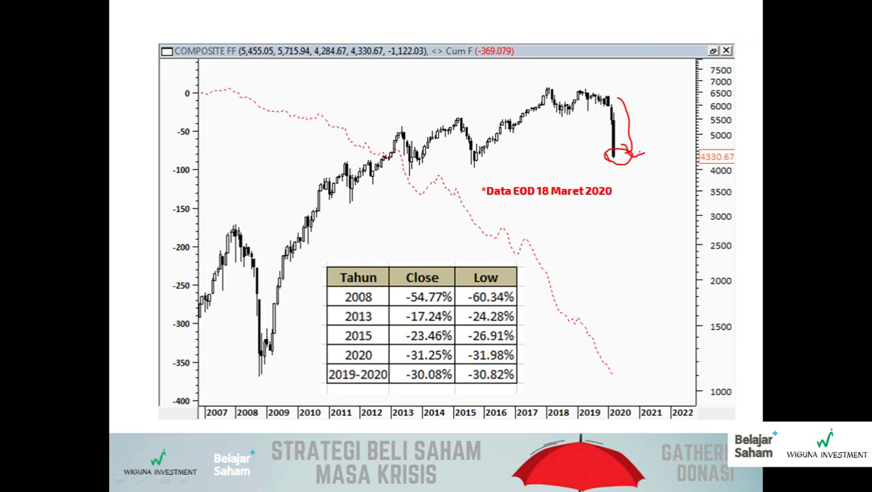
Advance the slide show to the portfolio review checklist on slide 81, then end the show and discard the ink annotations
{"action": "key", "text": "Right"}
{"action": "key", "text": "Right"}
{"action": "key", "text": "Right"}
{"action": "key", "text": "Right"}
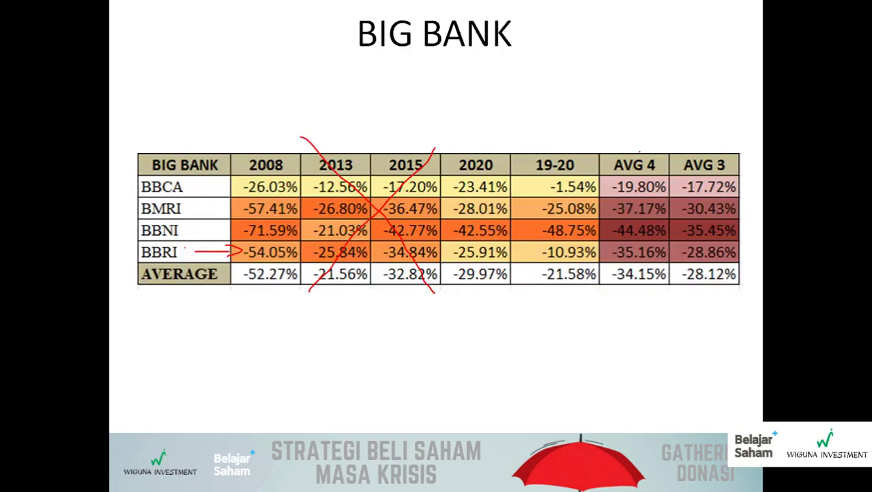
{"action": "key", "text": "Right"}
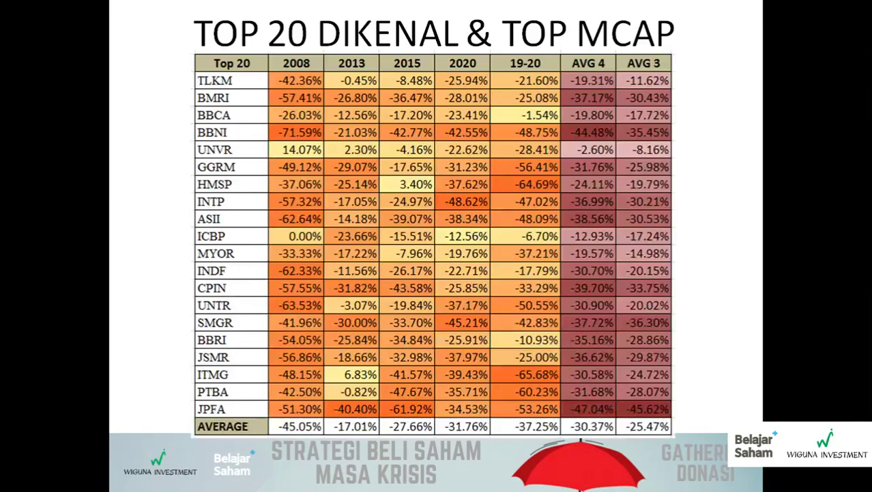
{"action": "key", "text": "Left"}
{"action": "key", "text": "Escape"}
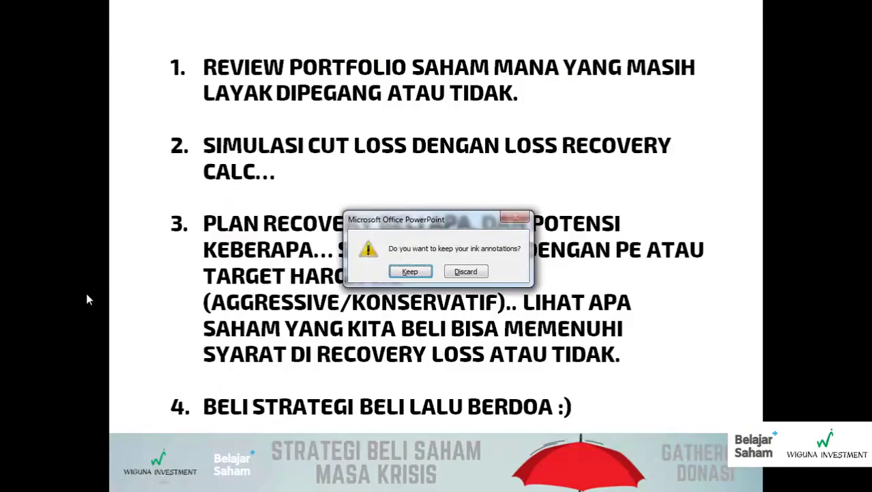
{"action": "left_click", "coordinate": [464, 271]}
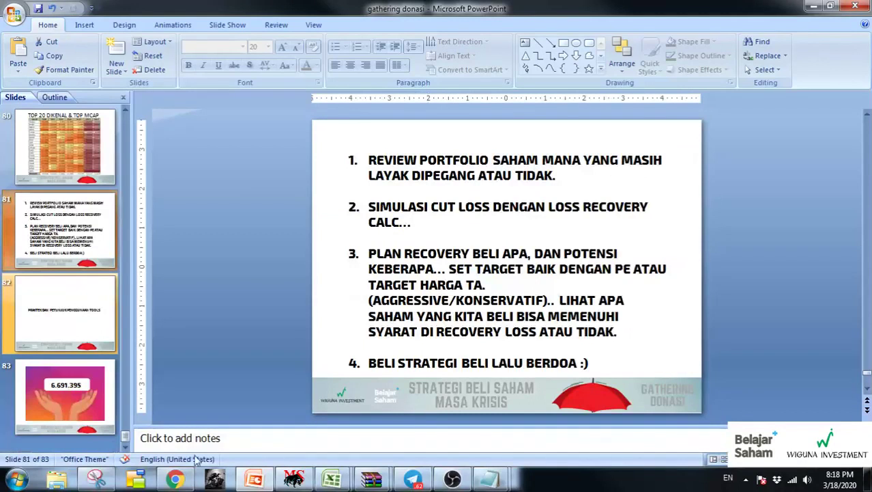
Switch from the presentation to the Kalkulator Masa Krisis workbook in Excel
{"action": "left_click", "coordinate": [16, 480]}
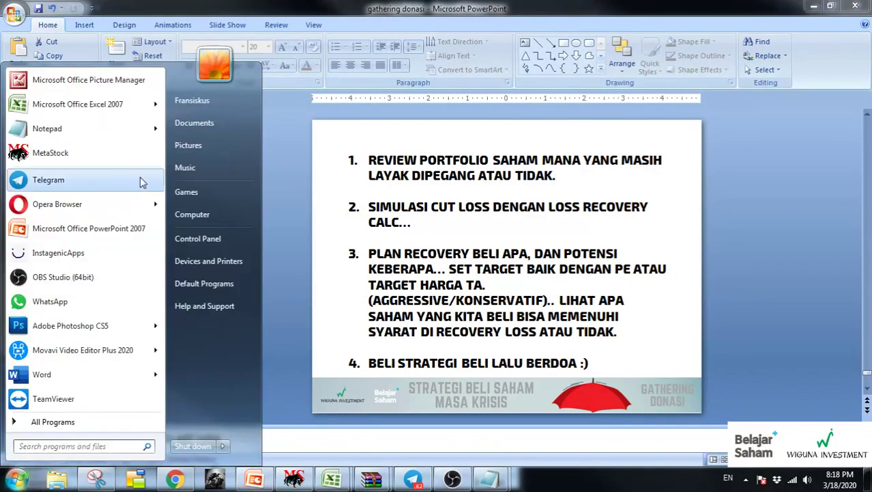
{"action": "key", "text": "Escape"}
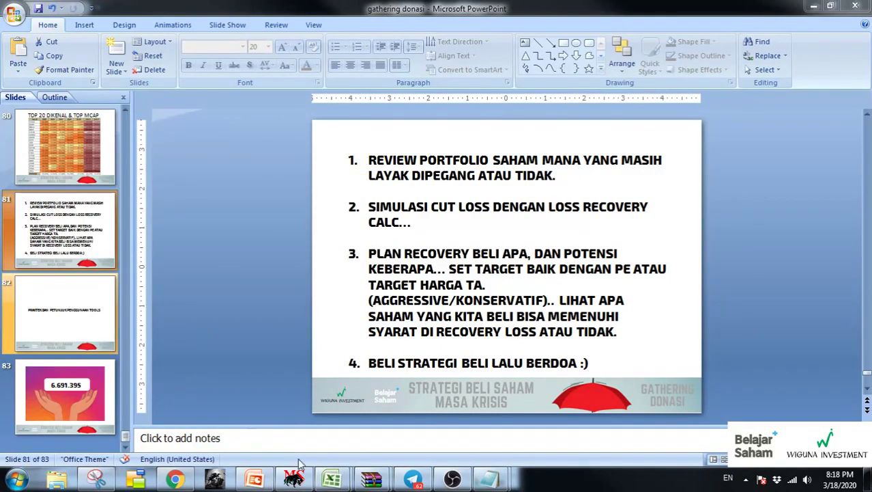
{"action": "mouse_move", "coordinate": [332, 478]}
{"action": "left_click", "coordinate": [275, 437]}
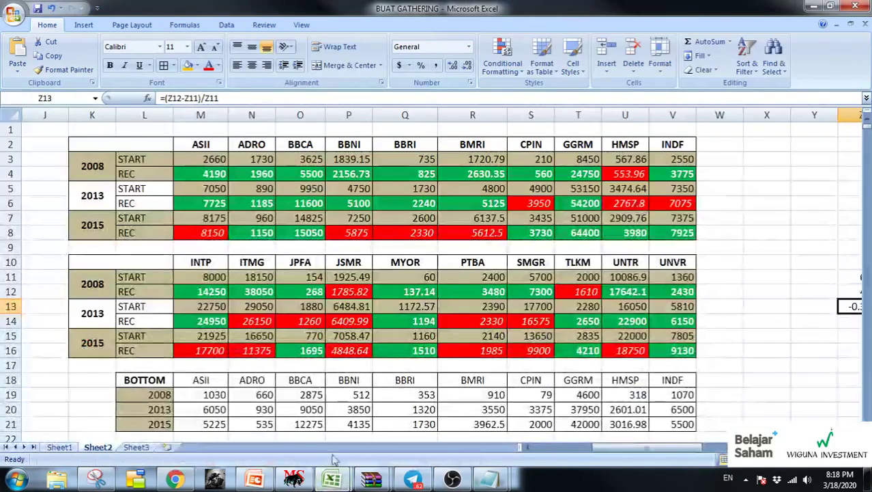
{"action": "left_click", "coordinate": [830, 7]}
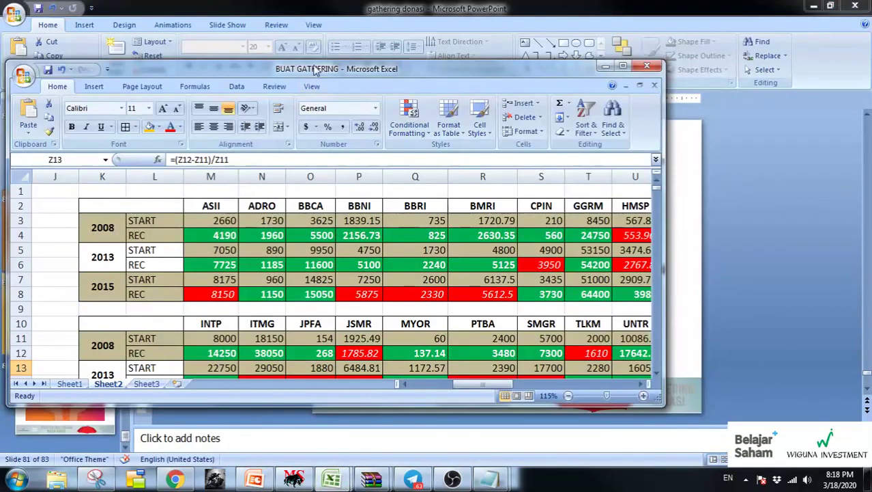
{"action": "key", "text": "alt+Tab"}
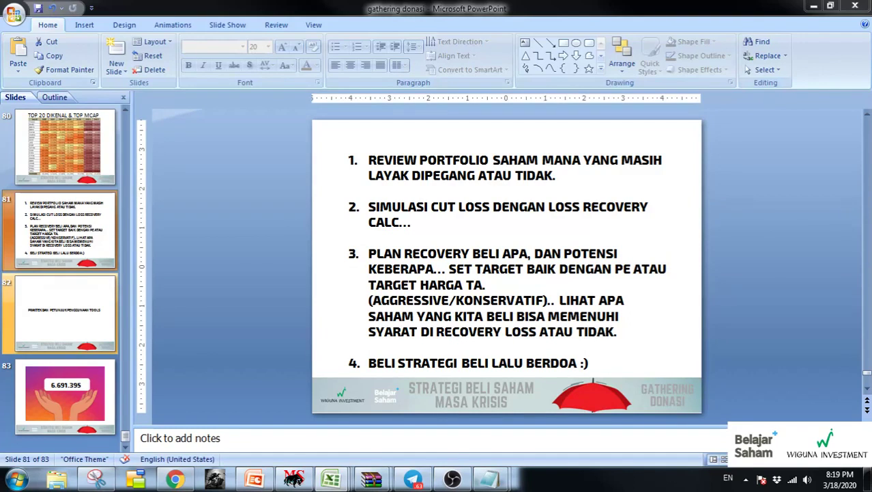
{"action": "key", "text": "alt+Tab"}
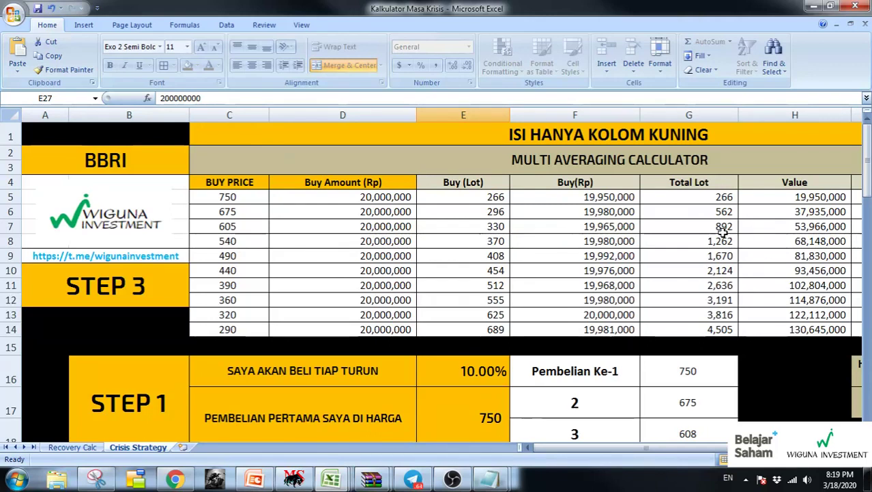
Display the Recovery Calc sheet with its percentage-based loss recovery calculator in view
{"action": "left_click", "coordinate": [74, 447]}
{"action": "left_click", "coordinate": [135, 448]}
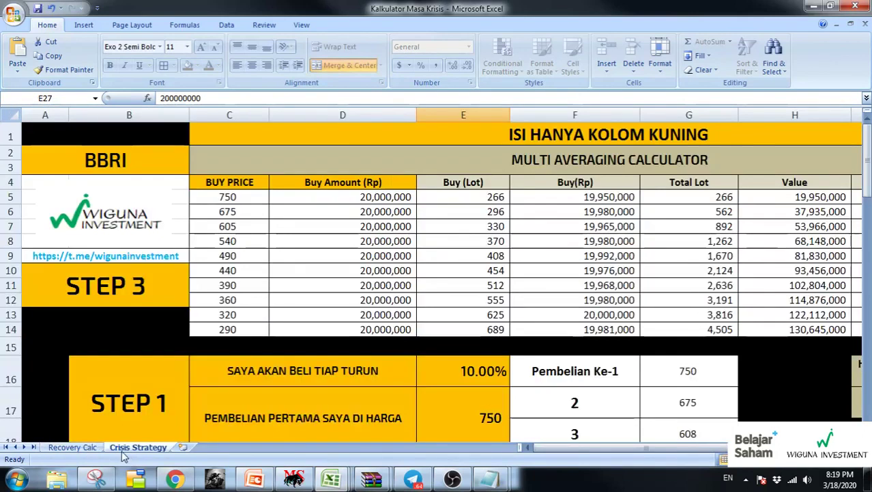
{"action": "left_click", "coordinate": [73, 447]}
{"action": "left_click", "coordinate": [127, 447]}
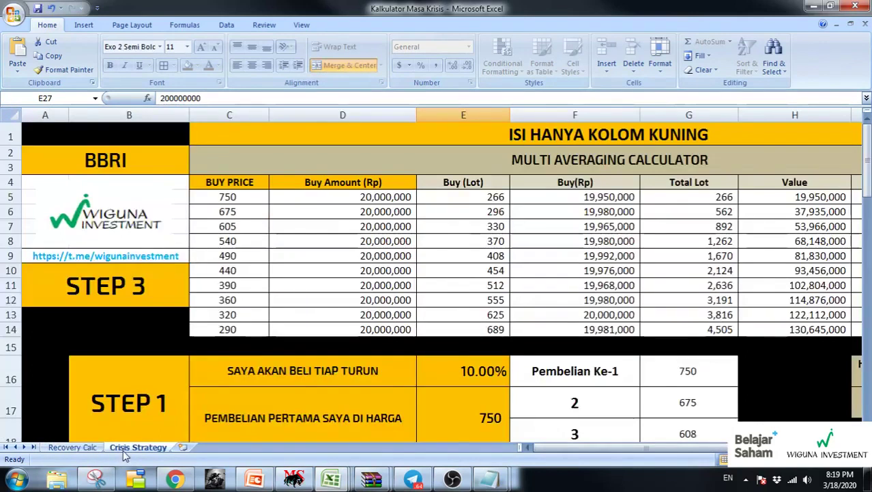
{"action": "left_click", "coordinate": [87, 448]}
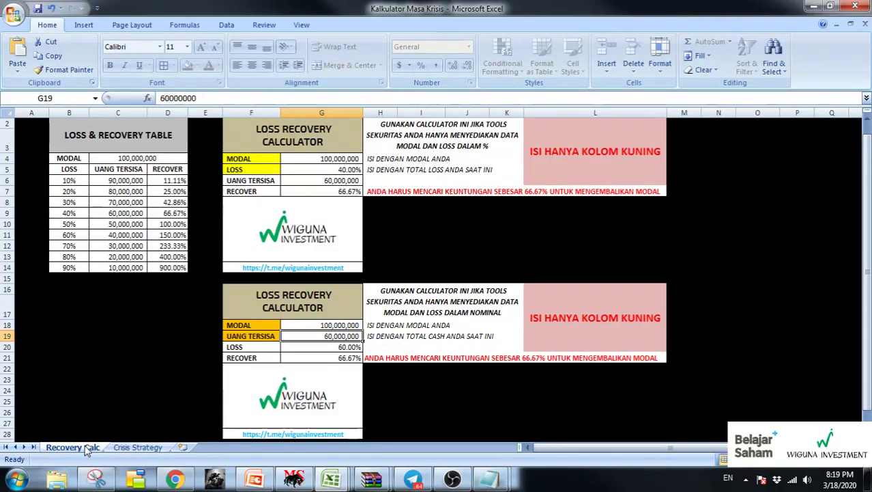
{"action": "scroll", "coordinate": [384, 220], "scroll_direction": "up", "scroll_amount": 3}
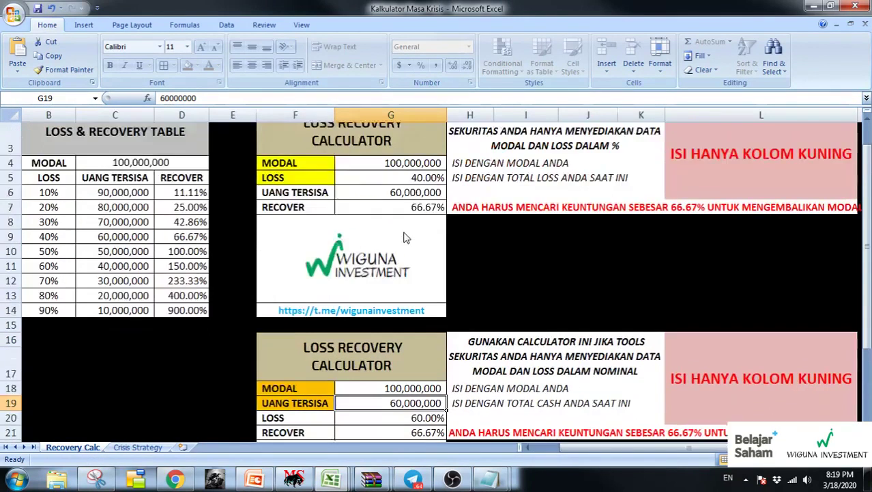
{"action": "scroll", "coordinate": [405, 237], "scroll_direction": "up", "scroll_amount": 1}
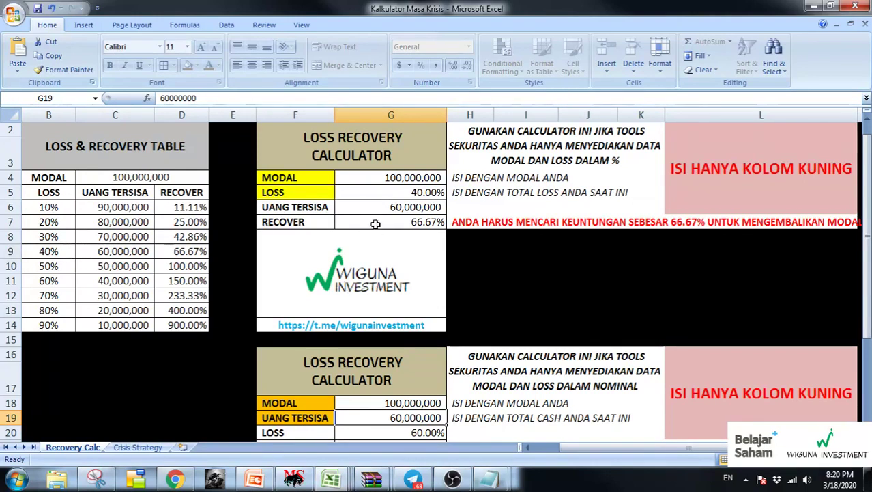
Set the LOSS value in cell G5 of the percentage-based loss recovery calculator to 35%
{"action": "left_click", "coordinate": [412, 175]}
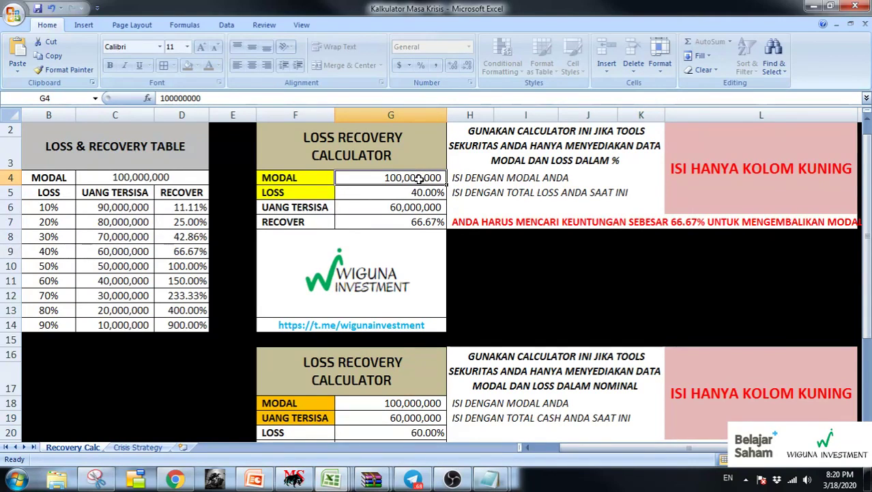
{"action": "left_click", "coordinate": [418, 193]}
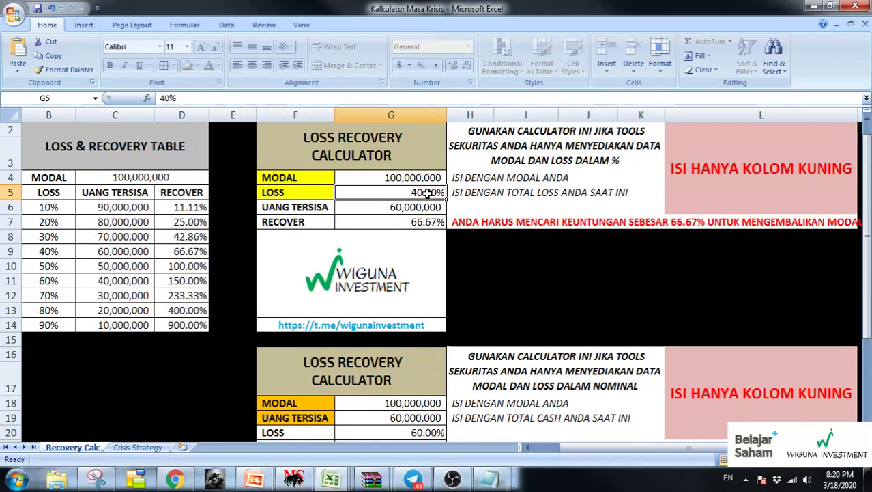
{"action": "type", "text": "35"}
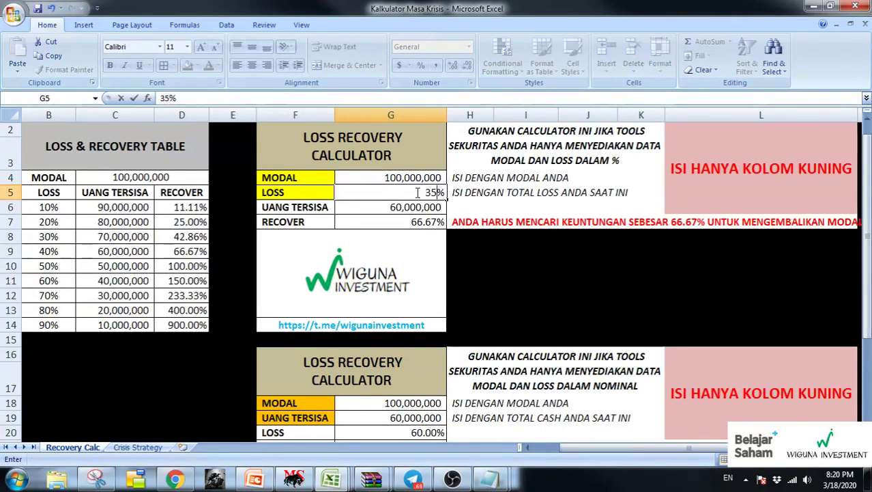
{"action": "key", "text": "Return"}
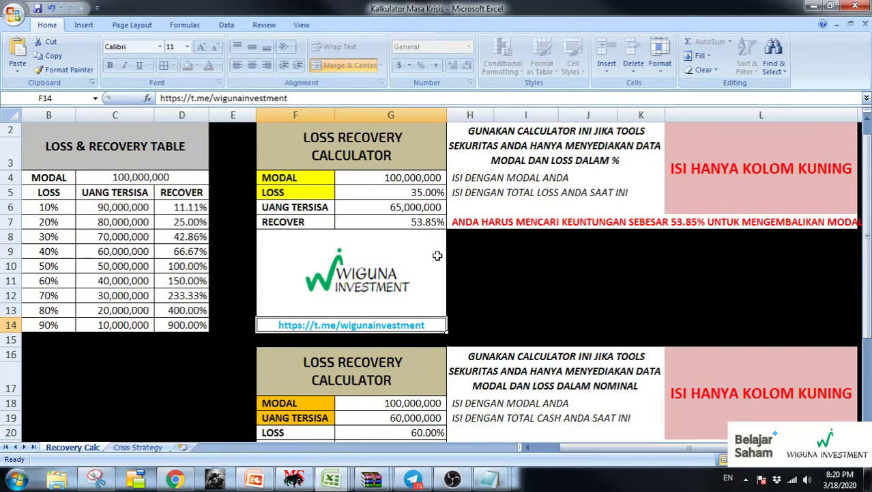
Set UANG TERSISA in cell G19 of the nominal loss recovery calculator to 75,000,000
{"action": "left_click", "coordinate": [394, 196]}
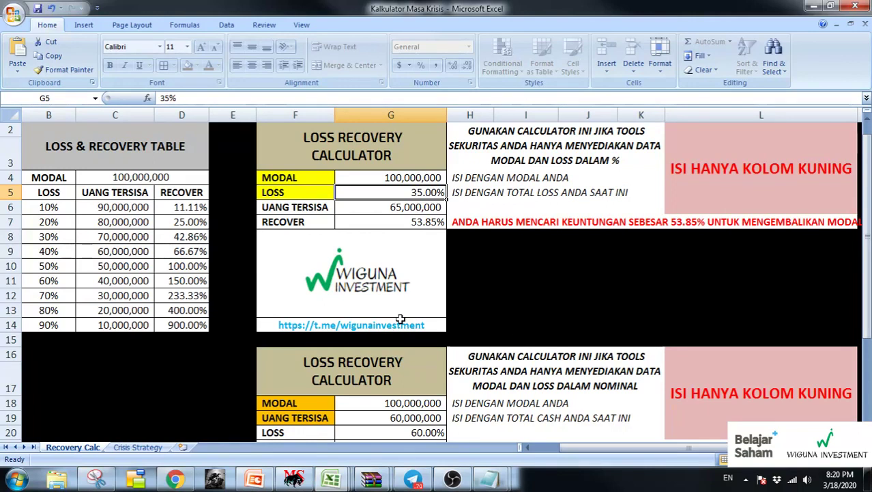
{"action": "scroll", "coordinate": [401, 318], "scroll_direction": "down", "scroll_amount": 1}
{"action": "scroll", "coordinate": [400, 318], "scroll_direction": "down", "scroll_amount": 2}
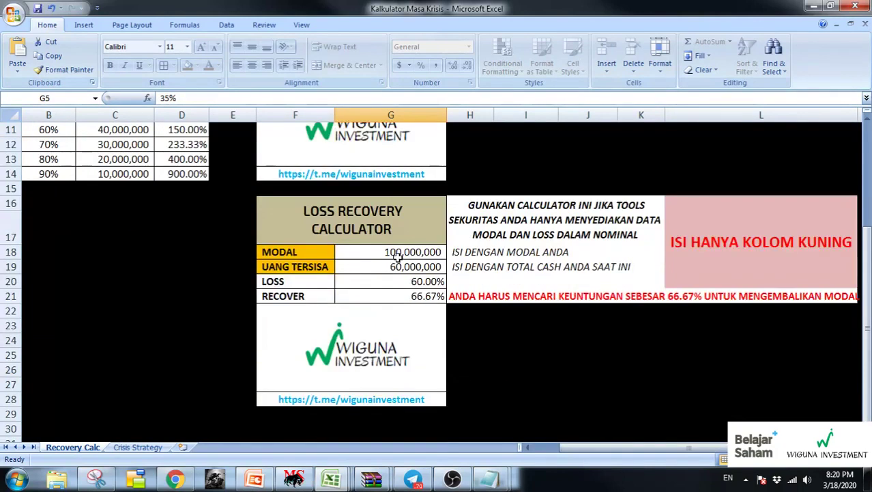
{"action": "left_click", "coordinate": [403, 251]}
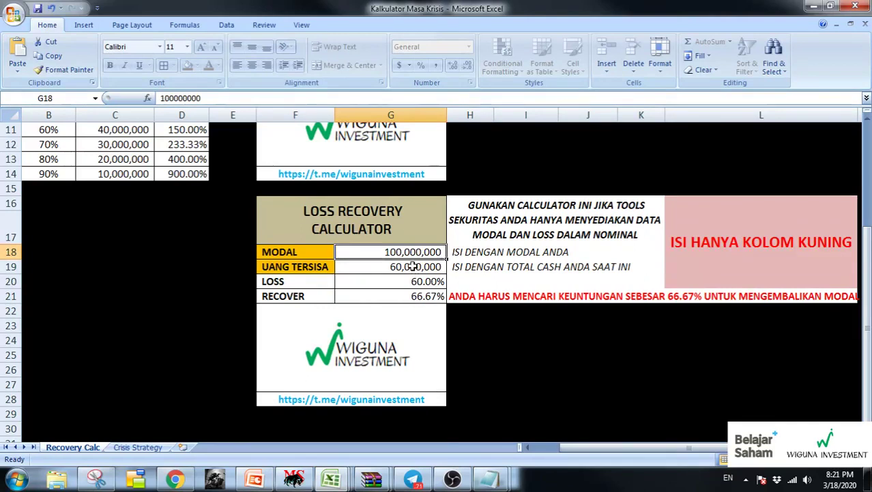
{"action": "left_click", "coordinate": [423, 267]}
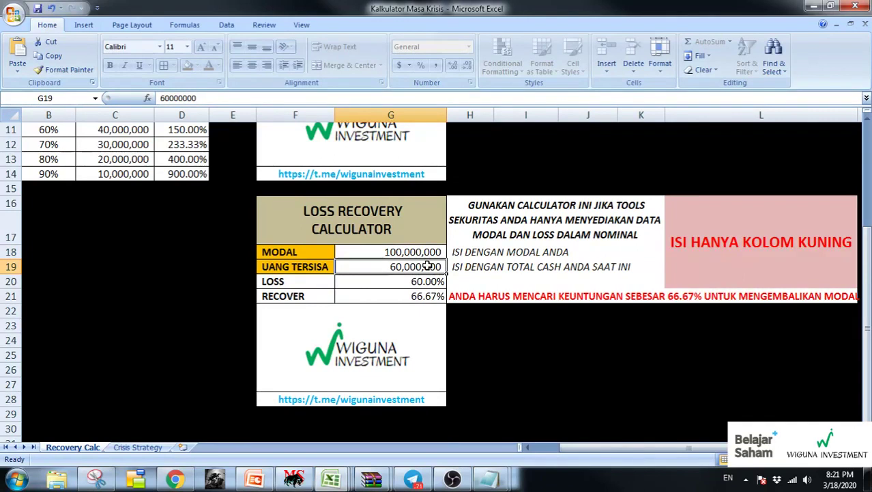
{"action": "type", "text": "7"}
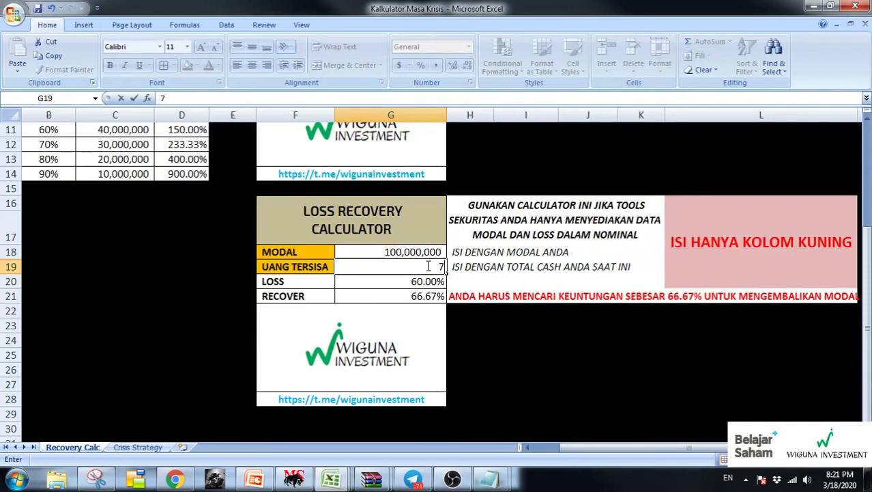
{"action": "type", "text": "5,000,000"}
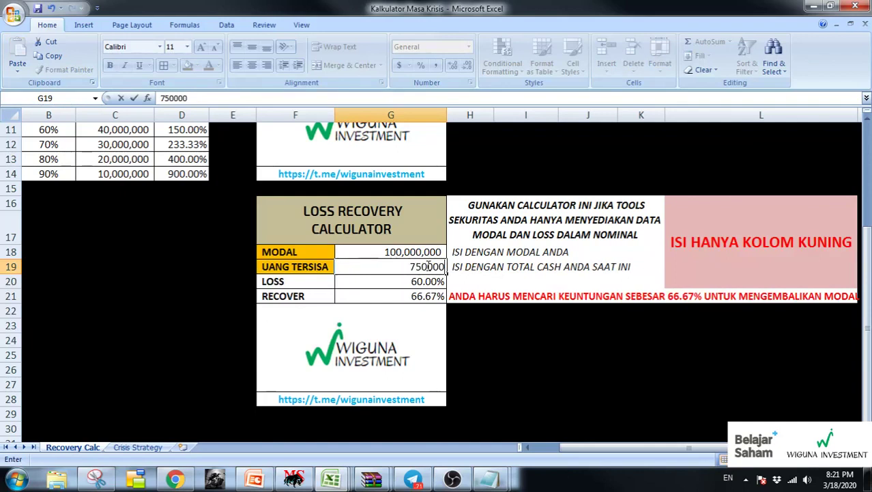
{"action": "key", "text": "Return"}
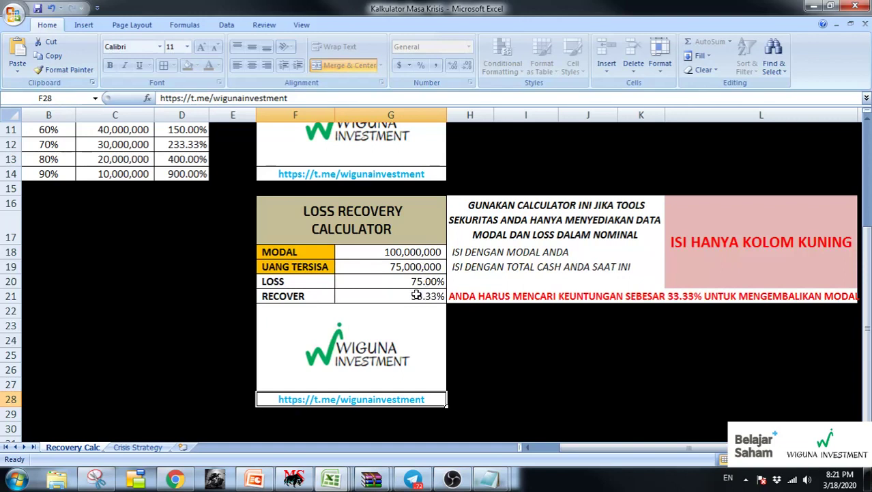
Compare the two loss recovery calculators and select the MODAL cell G4 of the percentage-based one
{"action": "scroll", "coordinate": [417, 295], "scroll_direction": "up", "scroll_amount": 3}
{"action": "scroll", "coordinate": [402, 204], "scroll_direction": "down", "scroll_amount": 5}
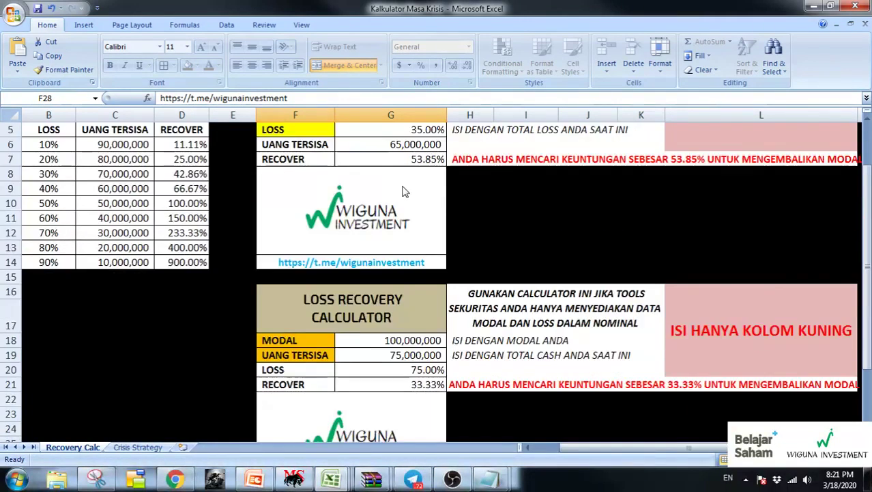
{"action": "scroll", "coordinate": [405, 194], "scroll_direction": "up", "scroll_amount": 5}
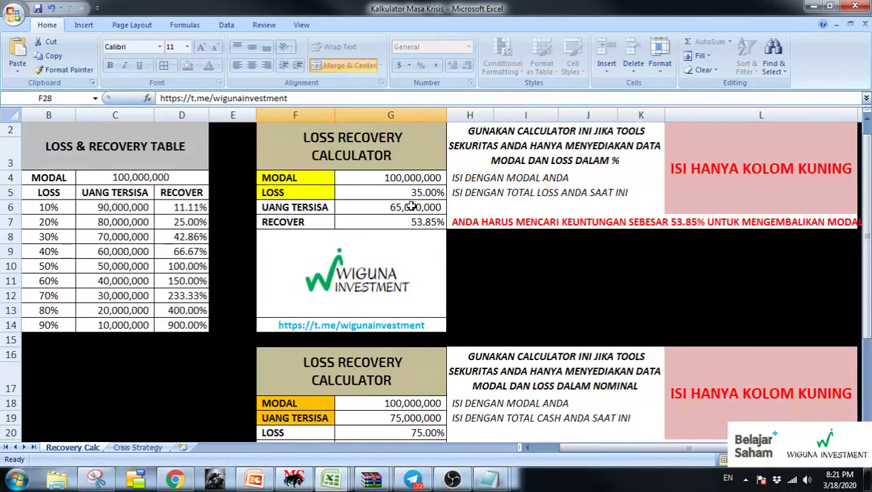
{"action": "left_click", "coordinate": [406, 177]}
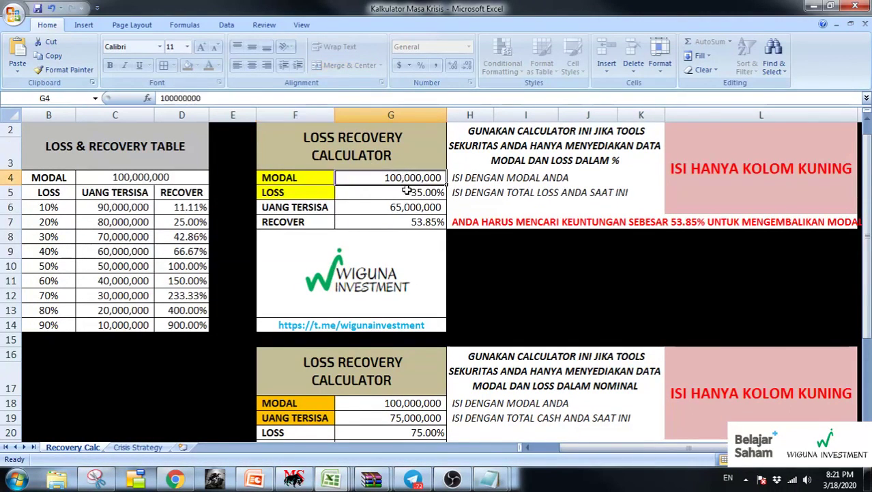
On the Crisis Strategy sheet, clear the BUY PRICE and Buy Amount entries in cells C5:D14
{"action": "left_click", "coordinate": [408, 192]}
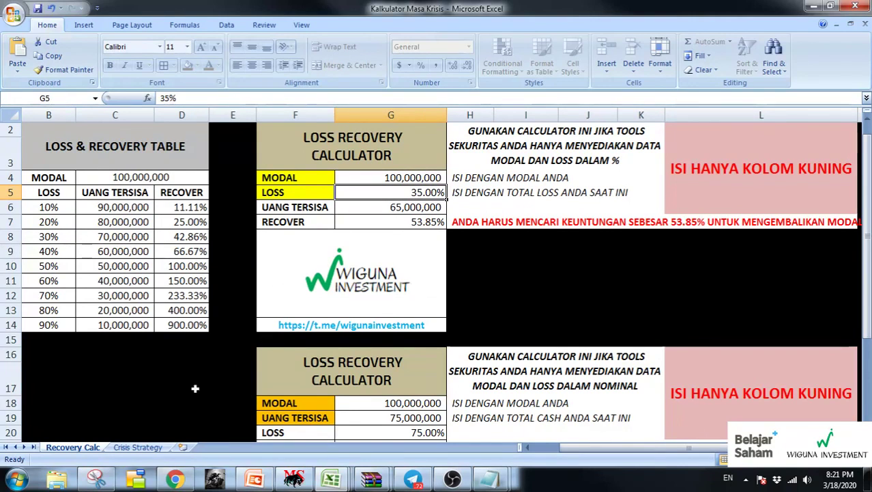
{"action": "left_click", "coordinate": [138, 449]}
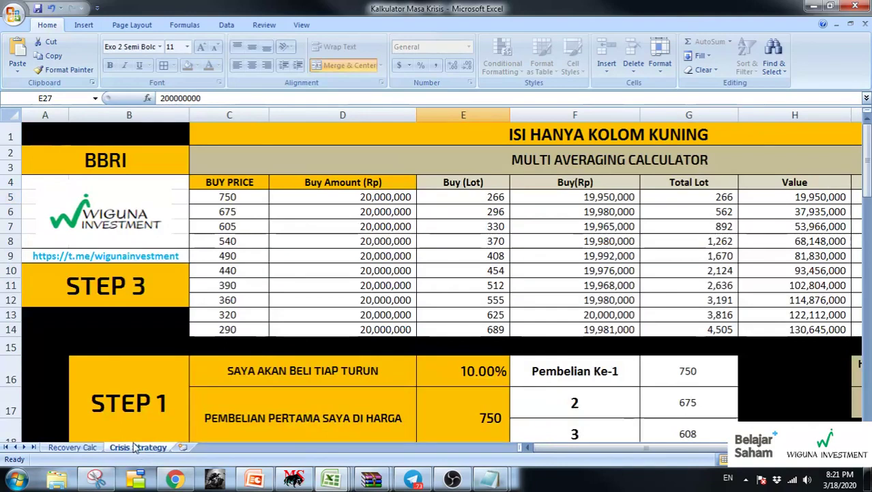
{"action": "left_click", "coordinate": [233, 196]}
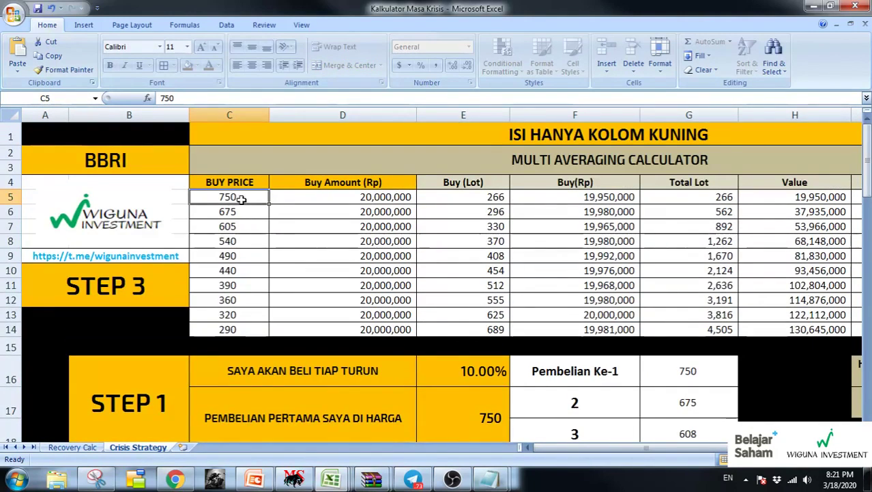
{"action": "left_click_drag", "start_coordinate": [237, 196], "coordinate": [376, 328]}
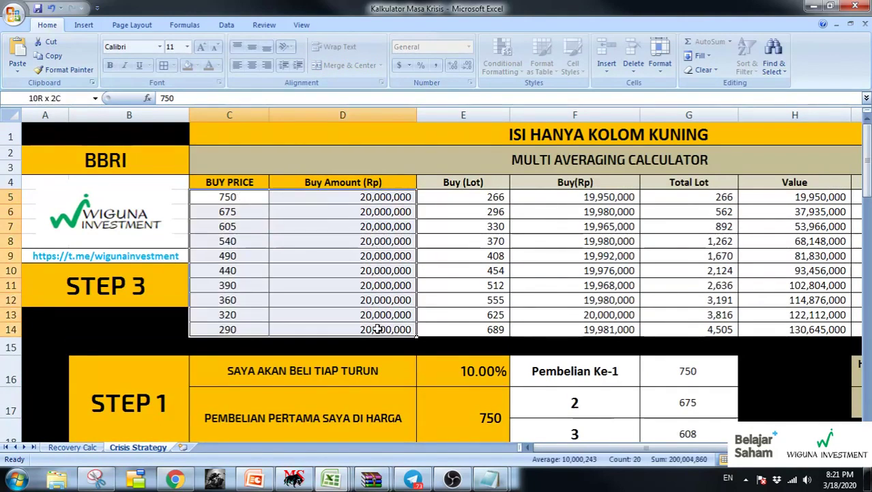
{"action": "key", "text": "Delete"}
Switch to MetaStock, bring up the BMRI chart and enlarge its most recent candles
{"action": "scroll", "coordinate": [443, 314], "scroll_direction": "down", "scroll_amount": 2}
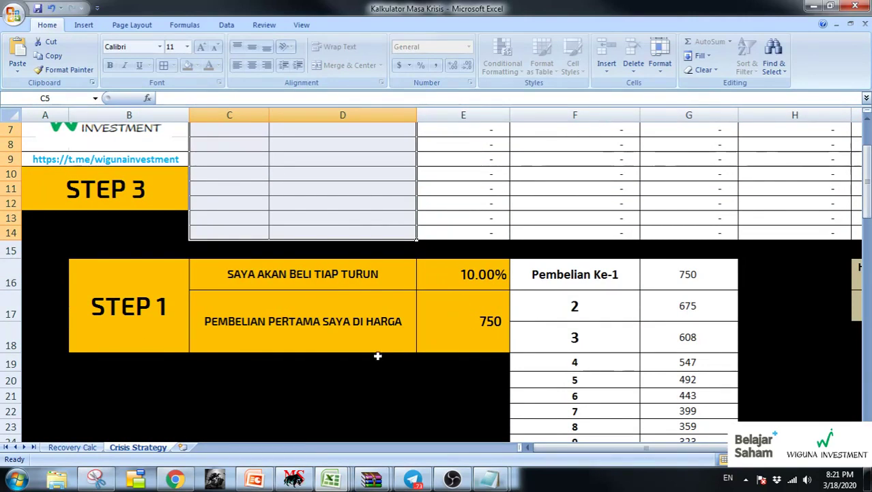
{"action": "left_click", "coordinate": [294, 479]}
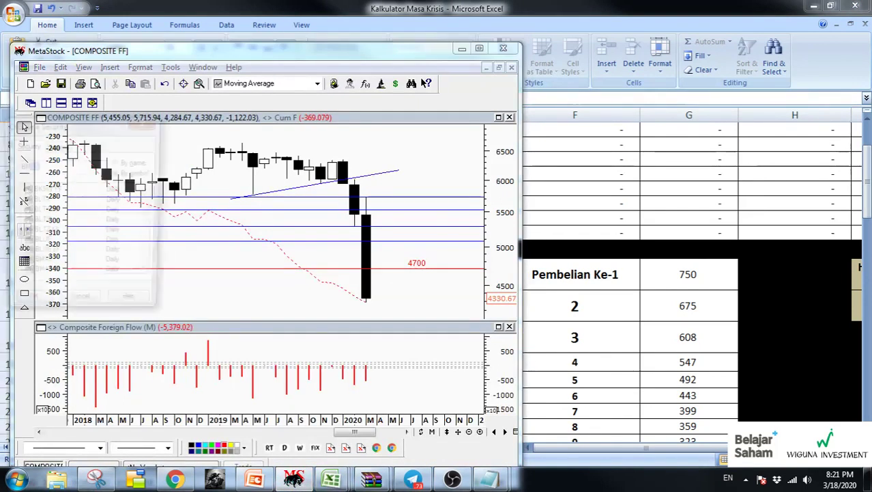
{"action": "type", "text": "BMRI"}
{"action": "key", "text": "Return"}
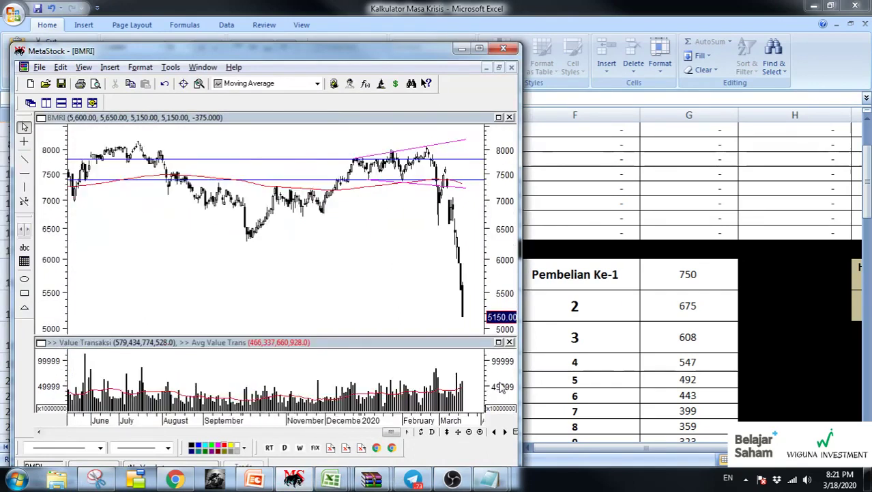
{"action": "scroll", "coordinate": [471, 293], "scroll_direction": "up", "scroll_amount": 2}
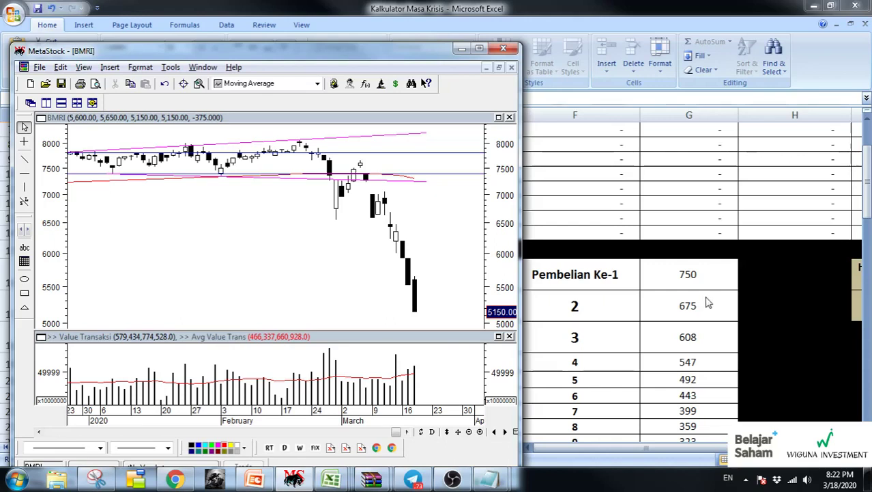
Return to the Excel workbook and set the first purchase price (PEMBELIAN PERTAMA SAYA DI HARGA) in cell E17 to 5150
{"action": "left_click", "coordinate": [758, 300]}
{"action": "left_click", "coordinate": [430, 321]}
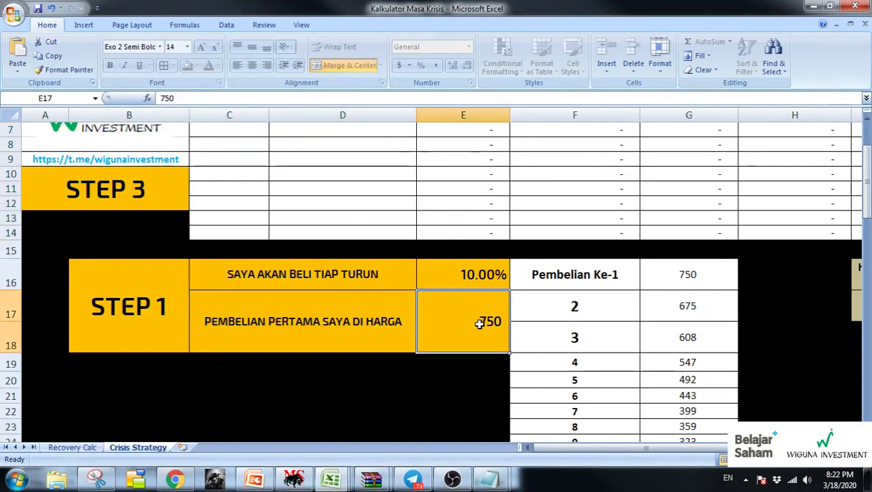
{"action": "type", "text": "5150"}
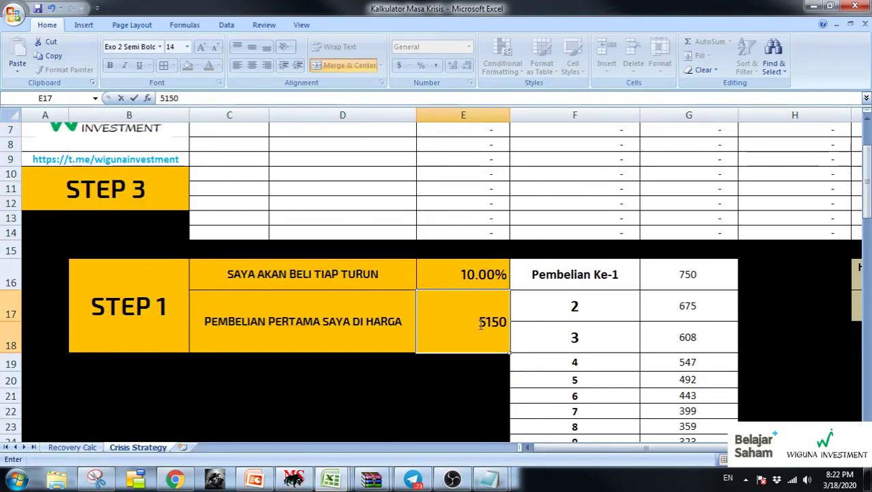
{"action": "key", "text": "Return"}
Review the yellow input cells of the averaging table, Step 1 and Step 2, including TOTAL DANA ALOKASI and Presentase Beli
{"action": "scroll", "coordinate": [480, 323], "scroll_direction": "up", "scroll_amount": 2}
{"action": "left_click", "coordinate": [471, 289]}
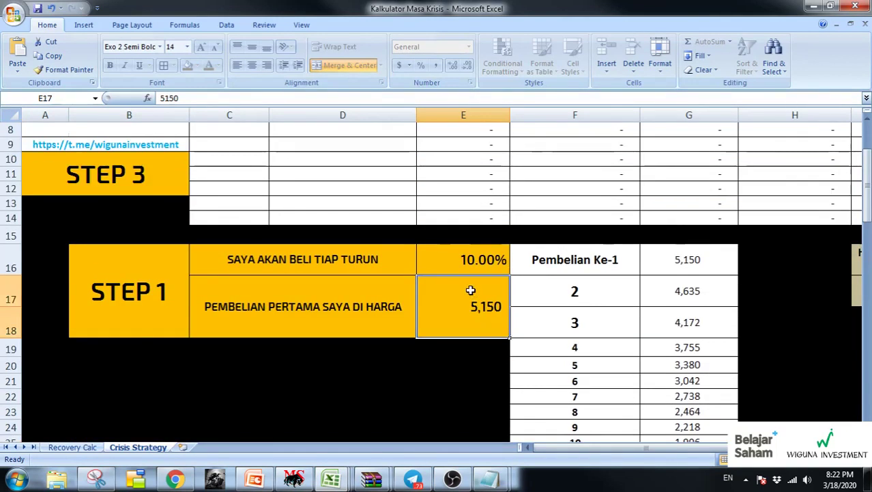
{"action": "scroll", "coordinate": [471, 290], "scroll_direction": "up", "scroll_amount": 1}
{"action": "scroll", "coordinate": [471, 291], "scroll_direction": "up", "scroll_amount": 2}
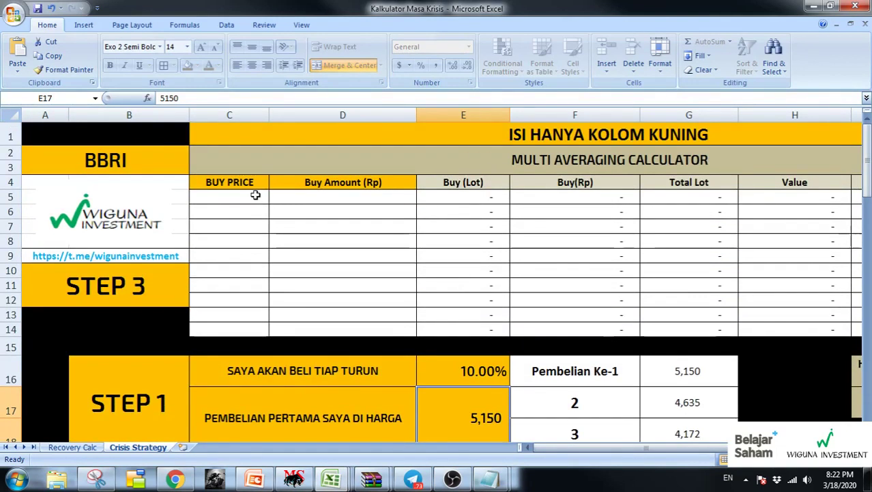
{"action": "left_click_drag", "start_coordinate": [255, 197], "coordinate": [340, 327]}
{"action": "scroll", "coordinate": [335, 301], "scroll_direction": "down", "scroll_amount": 1}
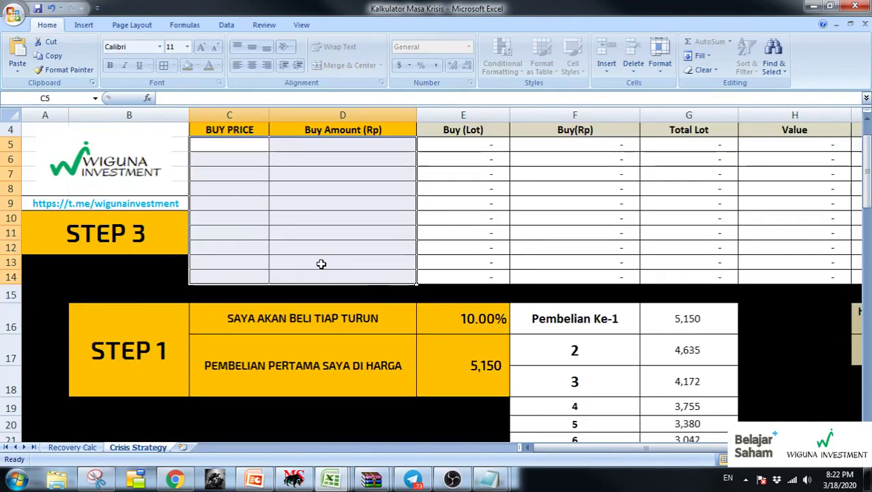
{"action": "scroll", "coordinate": [340, 308], "scroll_direction": "down", "scroll_amount": 2}
{"action": "left_click_drag", "start_coordinate": [456, 224], "coordinate": [470, 298]}
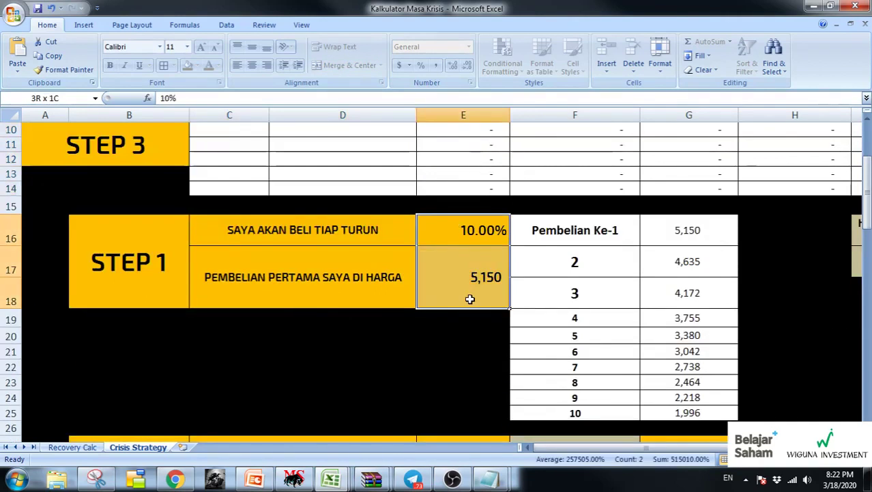
{"action": "scroll", "coordinate": [470, 299], "scroll_direction": "down", "scroll_amount": 2}
{"action": "scroll", "coordinate": [469, 299], "scroll_direction": "down", "scroll_amount": 1}
{"action": "left_click", "coordinate": [472, 280]}
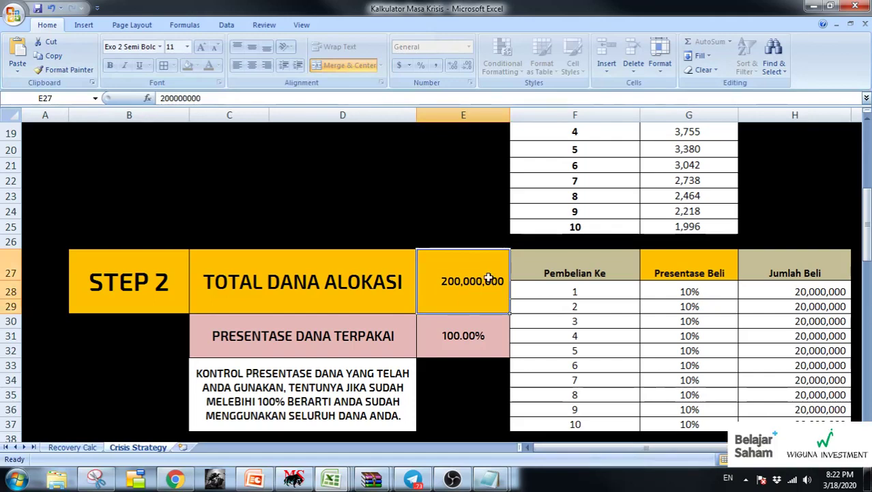
{"action": "left_click_drag", "start_coordinate": [703, 293], "coordinate": [710, 425]}
{"action": "scroll", "coordinate": [653, 318], "scroll_direction": "up", "scroll_amount": 5}
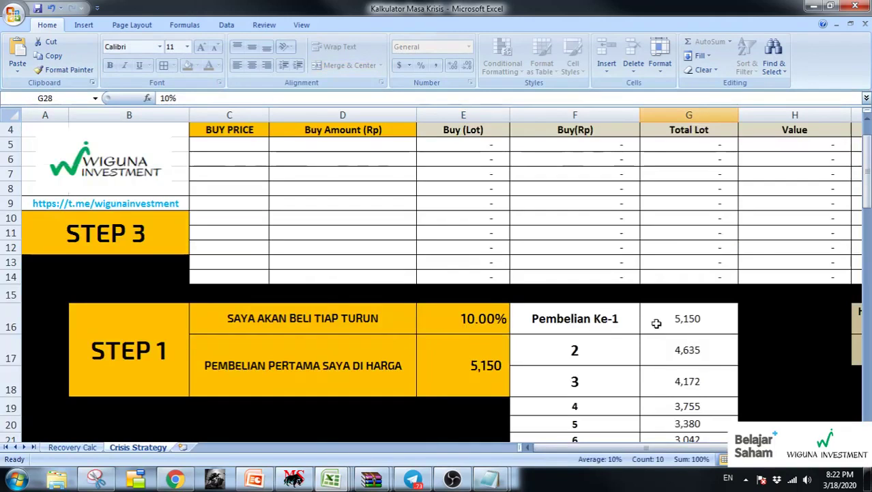
{"action": "scroll", "coordinate": [628, 306], "scroll_direction": "down", "scroll_amount": 1}
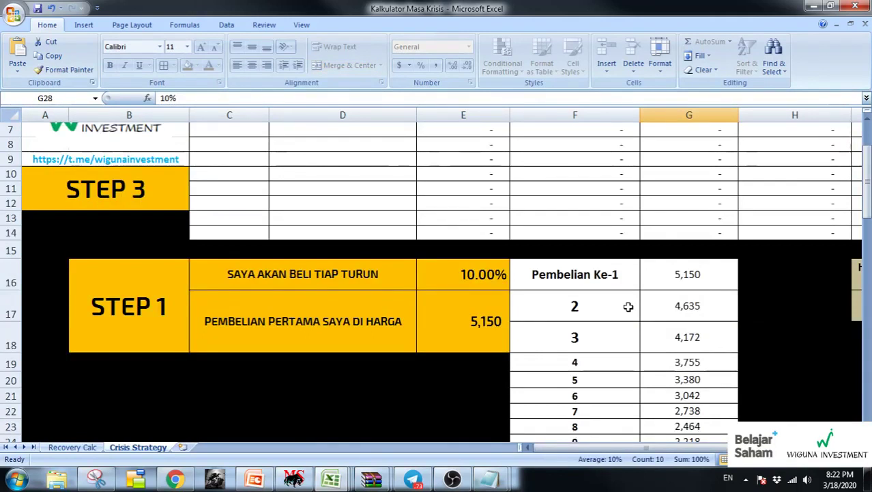
{"action": "scroll", "coordinate": [646, 179], "scroll_direction": "up", "scroll_amount": 2}
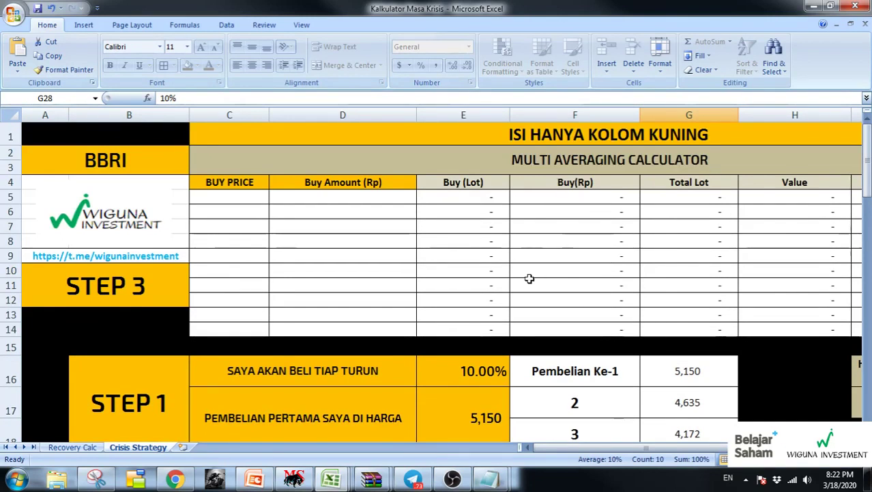
Set SAYA AKAN BELI TIAP TURUN in cell E16 to 7% and review the purchase price levels
{"action": "scroll", "coordinate": [490, 315], "scroll_direction": "down", "scroll_amount": 1}
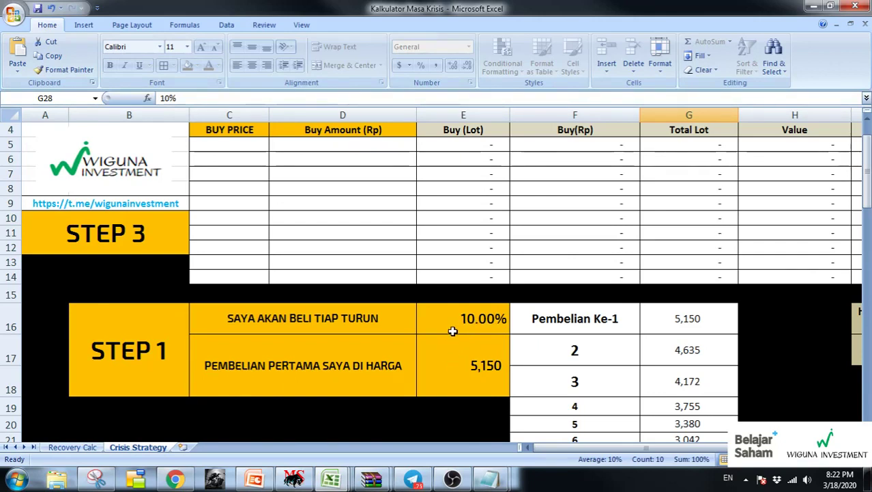
{"action": "left_click", "coordinate": [462, 351]}
{"action": "left_click", "coordinate": [464, 322]}
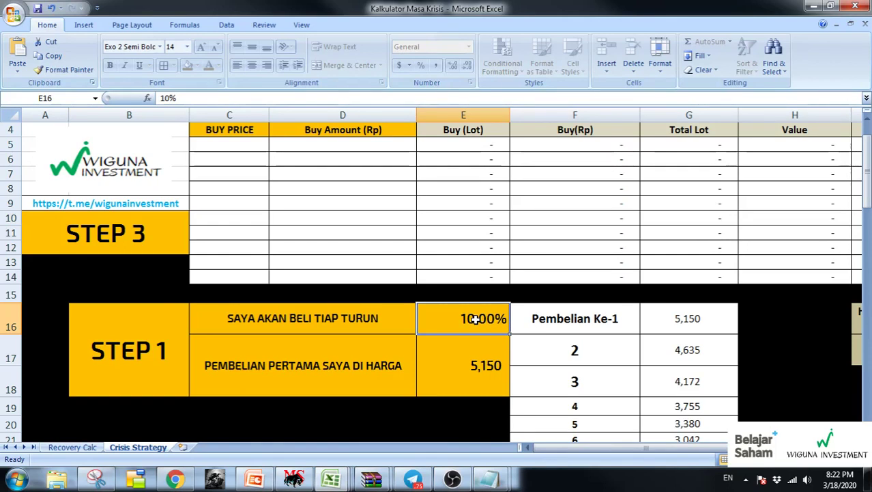
{"action": "type", "text": "7"}
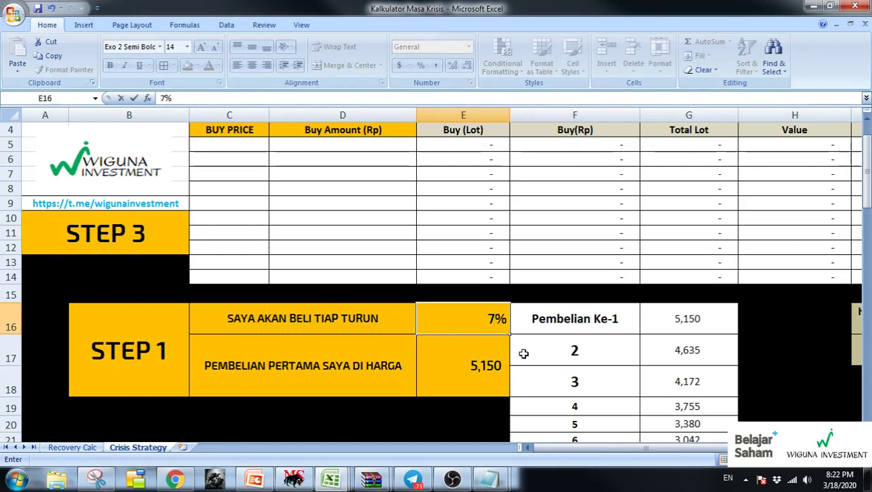
{"action": "key", "text": "Return"}
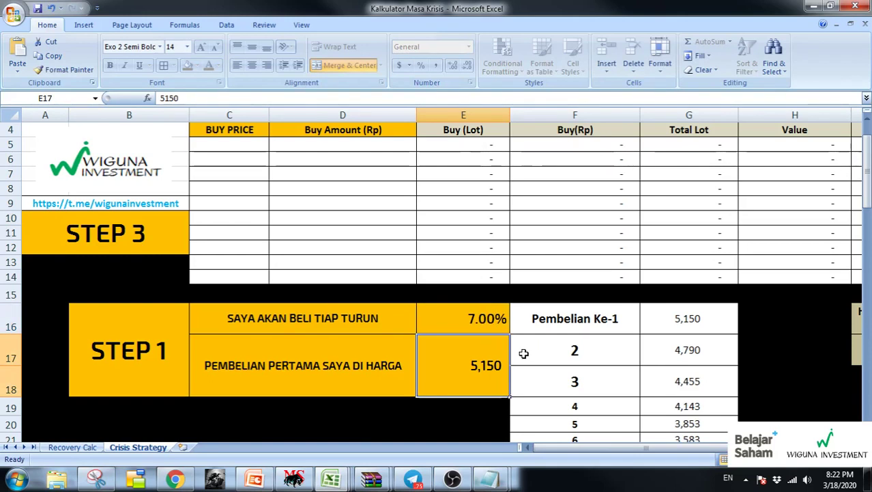
{"action": "scroll", "coordinate": [600, 328], "scroll_direction": "down", "scroll_amount": 2}
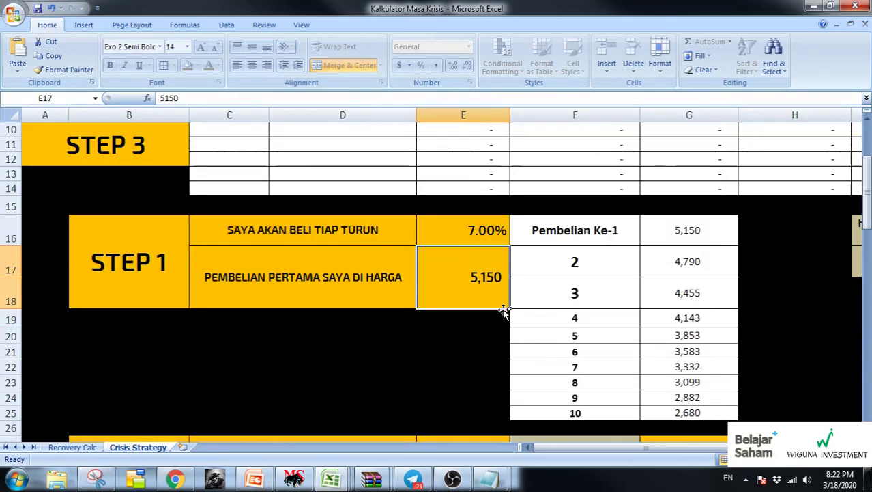
{"action": "scroll", "coordinate": [495, 304], "scroll_direction": "up", "scroll_amount": 1}
{"action": "scroll", "coordinate": [466, 333], "scroll_direction": "up", "scroll_amount": 2}
{"action": "scroll", "coordinate": [473, 336], "scroll_direction": "down", "scroll_amount": 1}
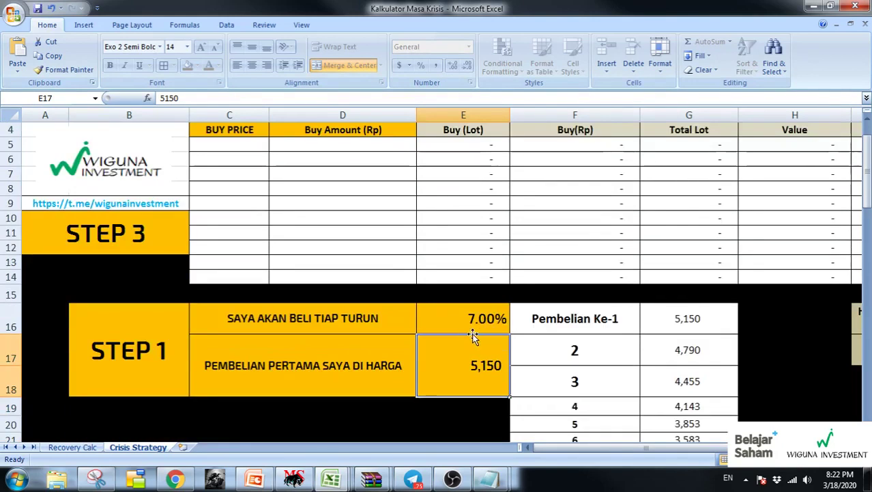
Try a 14% decline interval in cell E16, compare the purchase price levels, and restore the interval to 7%
{"action": "scroll", "coordinate": [478, 356], "scroll_direction": "down", "scroll_amount": 3}
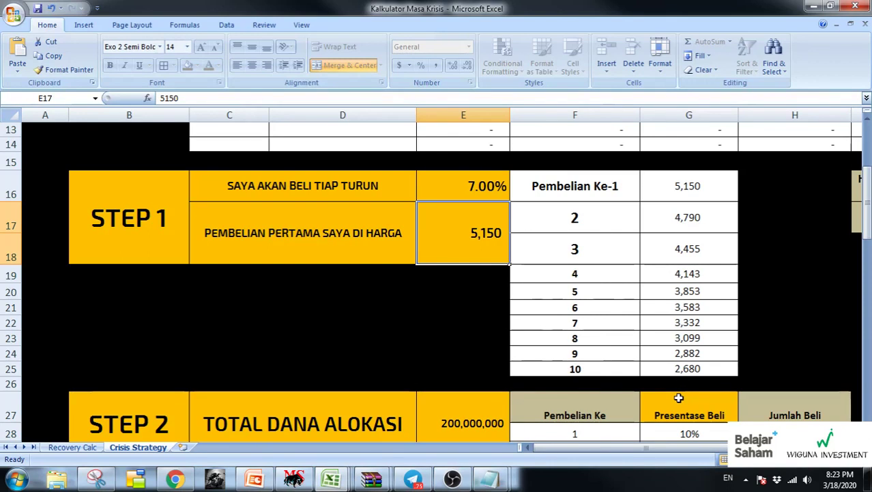
{"action": "left_click", "coordinate": [482, 176]}
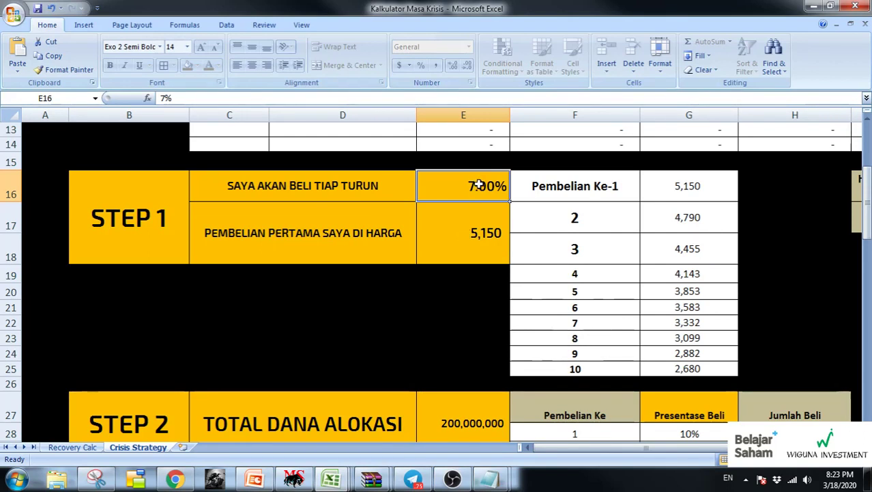
{"action": "type", "text": "14"}
{"action": "key", "text": "Return"}
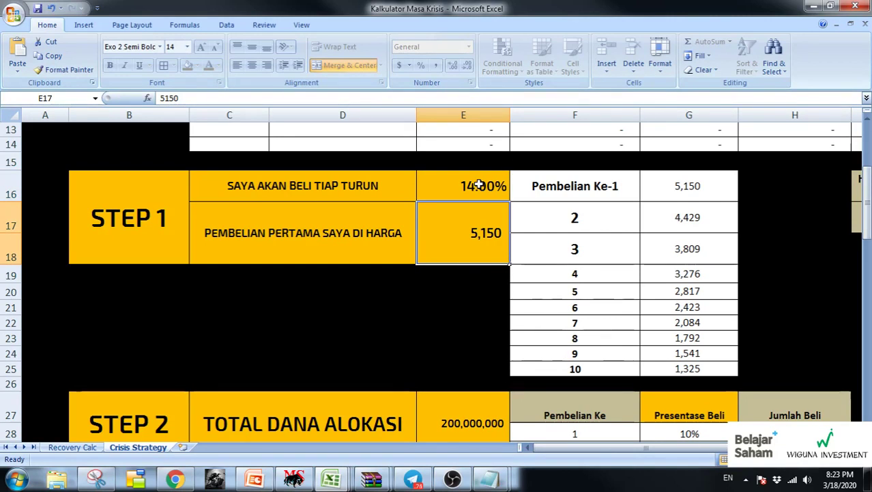
{"action": "left_click", "coordinate": [480, 185]}
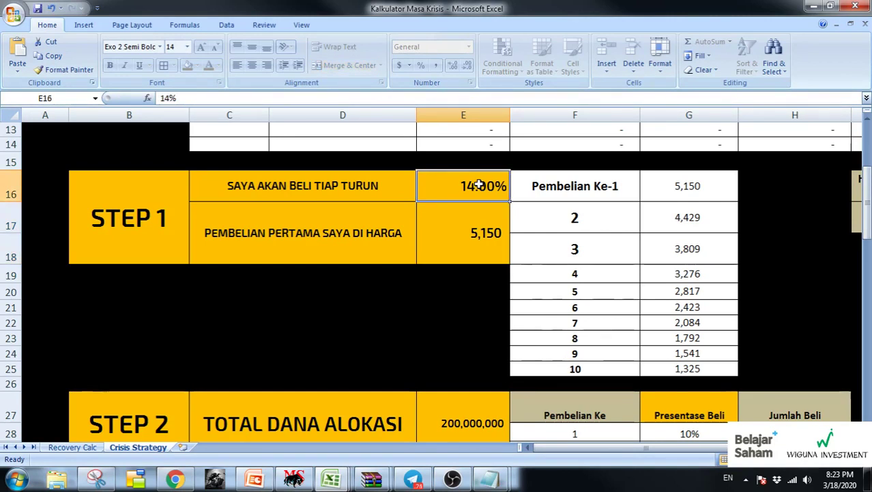
{"action": "type", "text": "7"}
{"action": "key", "text": "Return"}
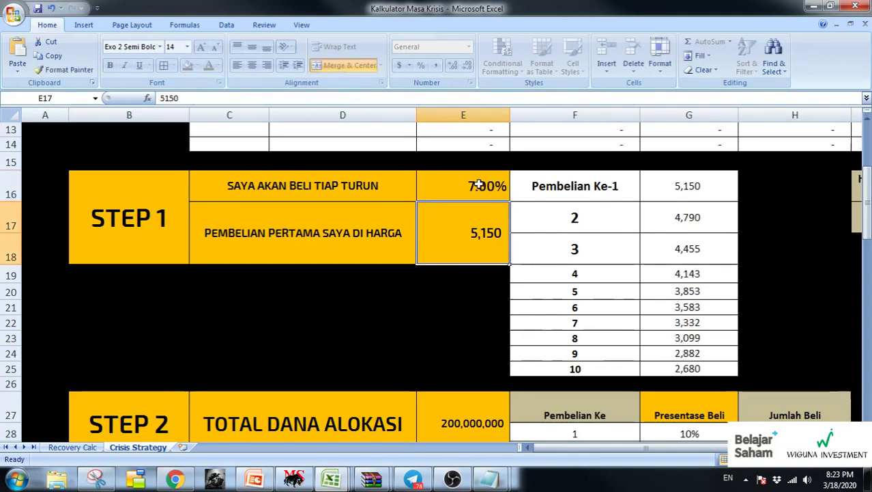
Set TOTAL DANA ALOKASI in cell E27 of Step 2 to 100,000,000
{"action": "scroll", "coordinate": [440, 284], "scroll_direction": "down", "scroll_amount": 1}
{"action": "scroll", "coordinate": [287, 291], "scroll_direction": "down", "scroll_amount": 1}
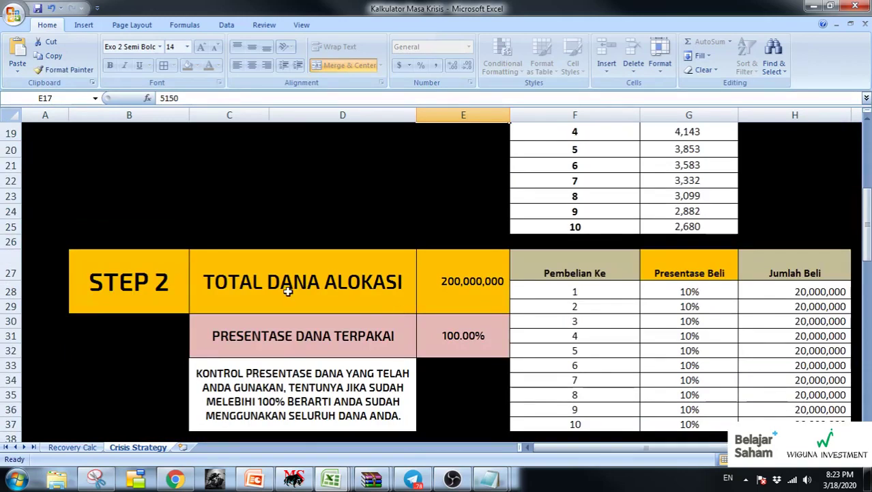
{"action": "left_click", "coordinate": [476, 283]}
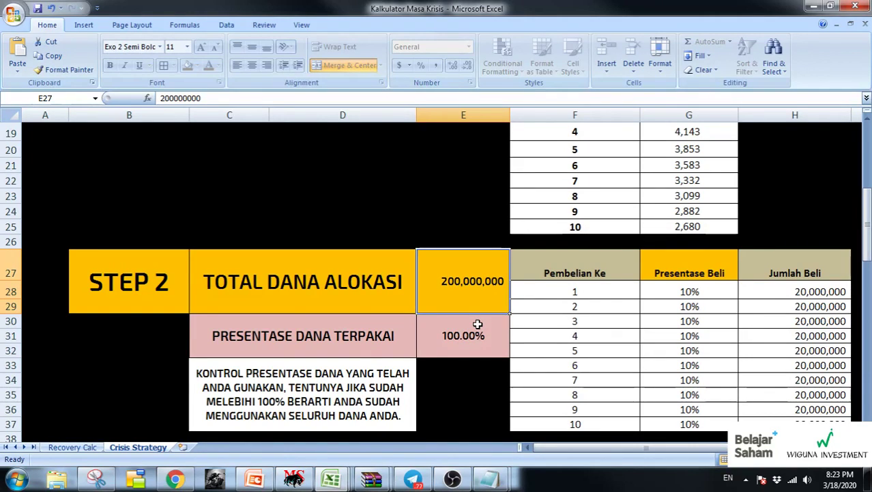
{"action": "type", "text": "100,00"}
{"action": "type", "text": "0,000"}
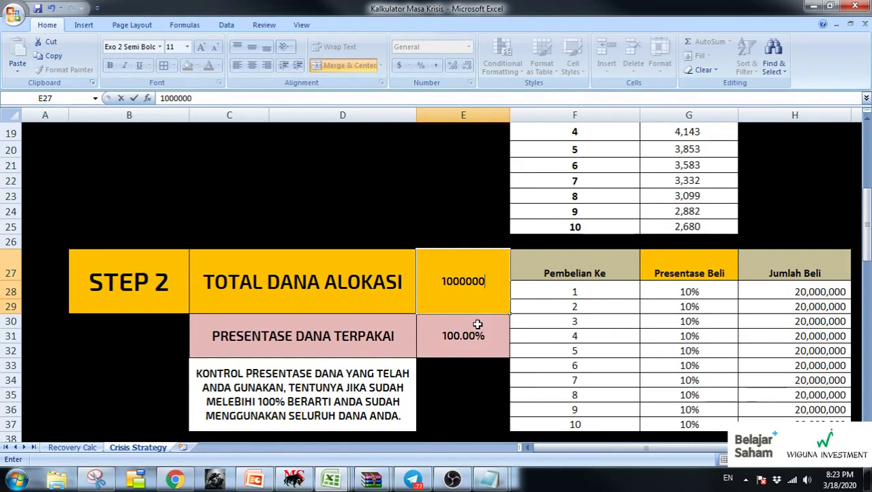
{"action": "key", "text": "Return"}
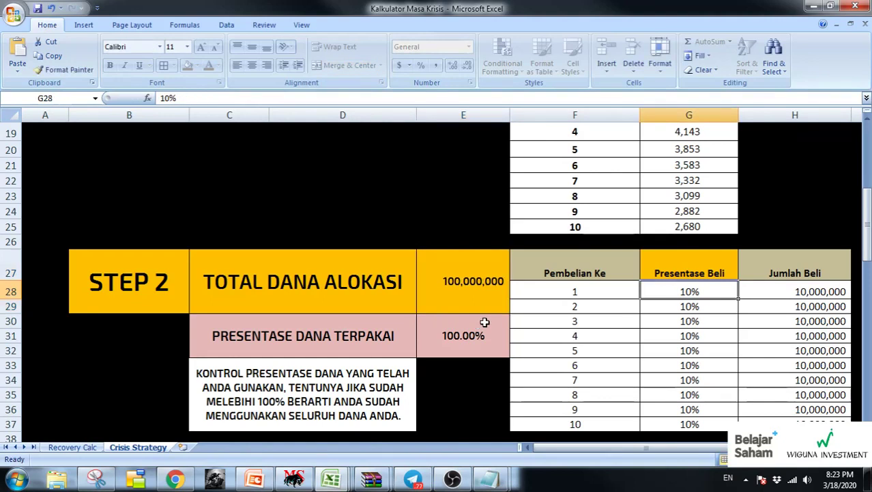
Clear the Presentase Beli percentages for all ten purchases in cells G28:G37 and select the first one
{"action": "left_click_drag", "start_coordinate": [703, 295], "coordinate": [711, 426]}
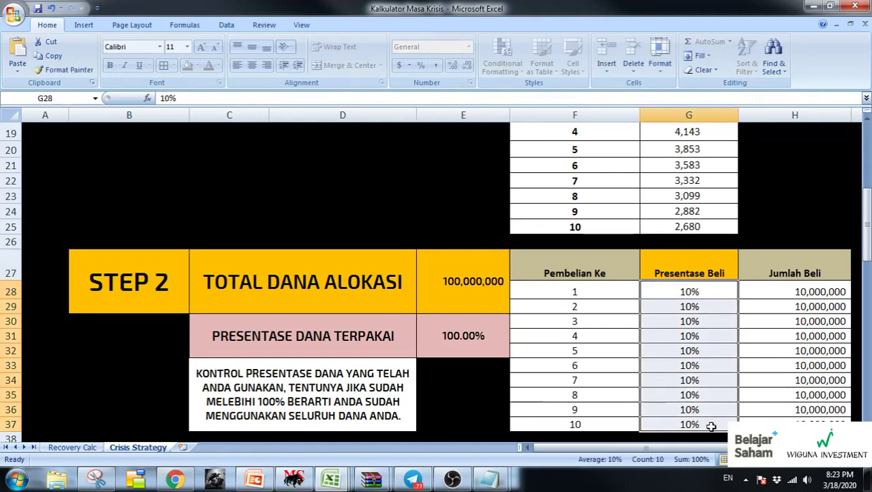
{"action": "key", "text": "Delete"}
{"action": "left_click", "coordinate": [685, 296]}
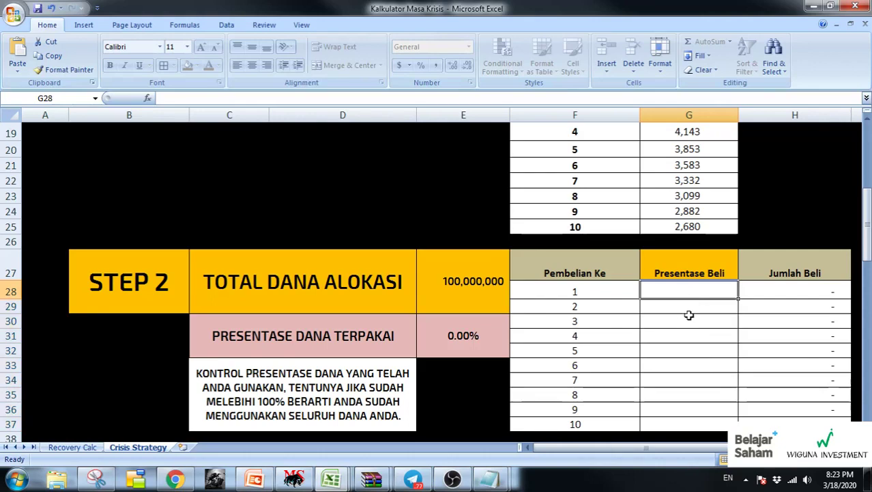
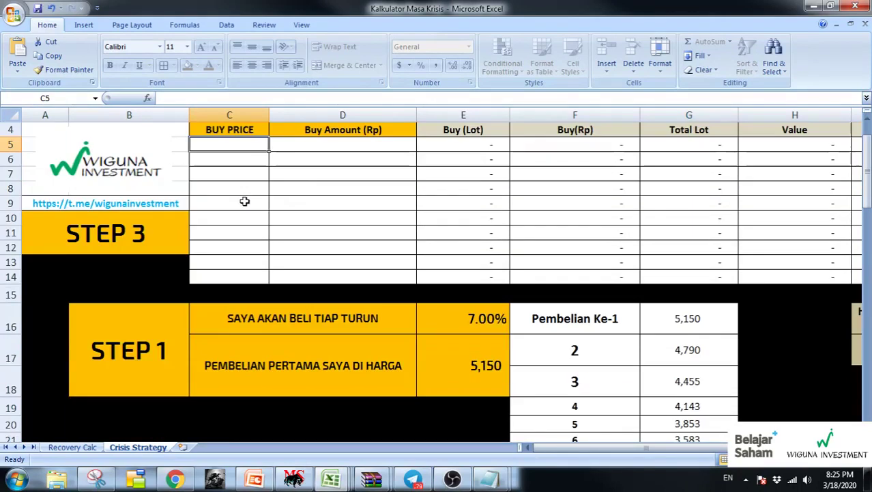
Enter the first purchase in row 5 of the Multi Averaging Calculator with BUY PRICE 5150 and Buy Amount 20,000,000
{"action": "scroll", "coordinate": [243, 200], "scroll_direction": "up", "scroll_amount": 1}
{"action": "type", "text": "5150"}
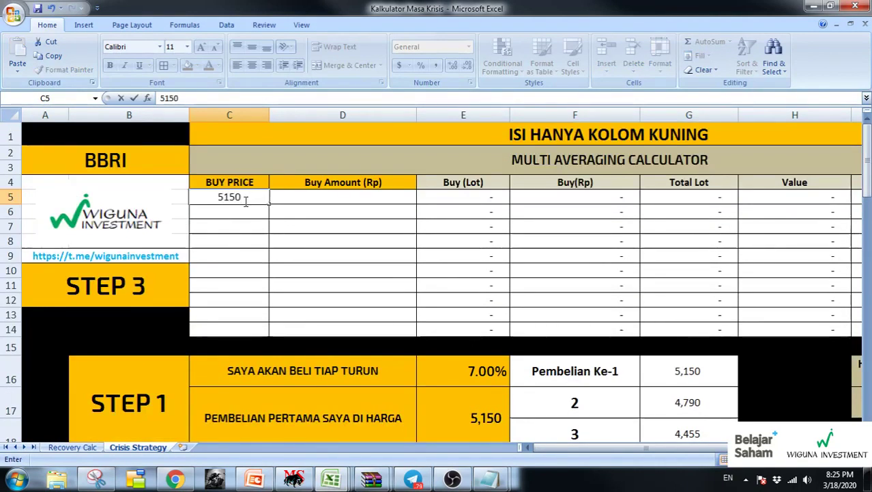
{"action": "key", "text": "Tab"}
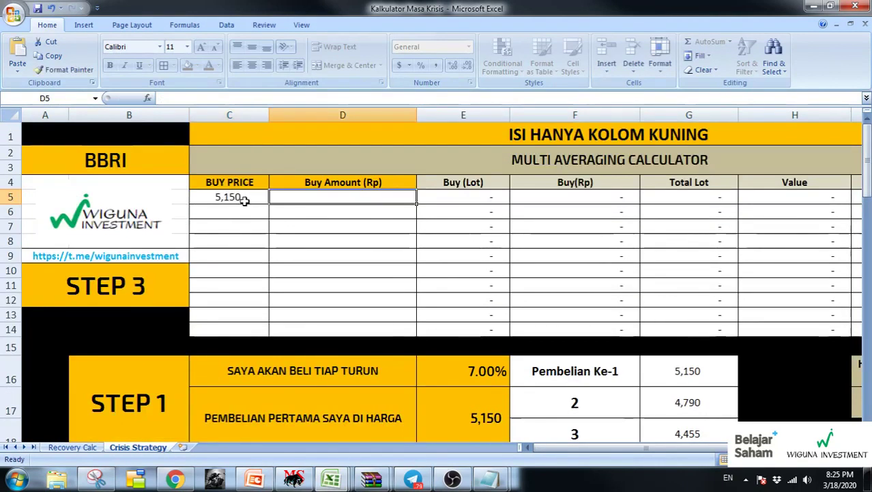
{"action": "type", "text": "20,000,0000000"}
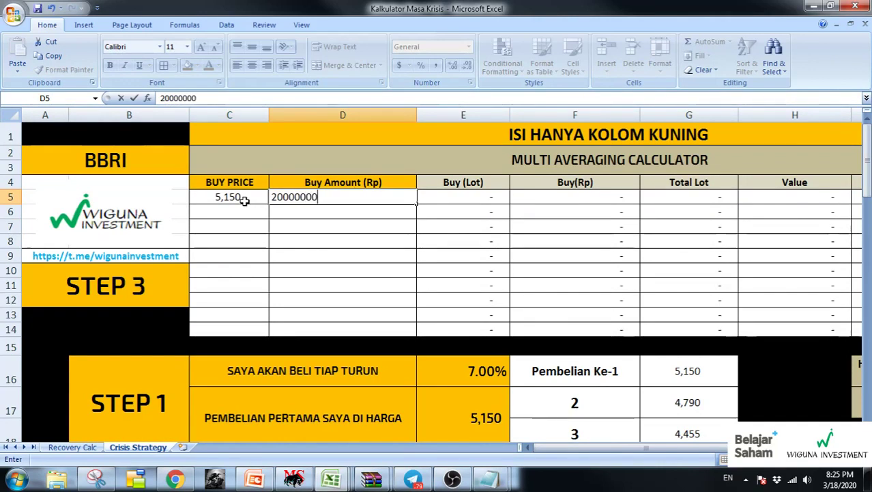
{"action": "key", "text": "Return"}
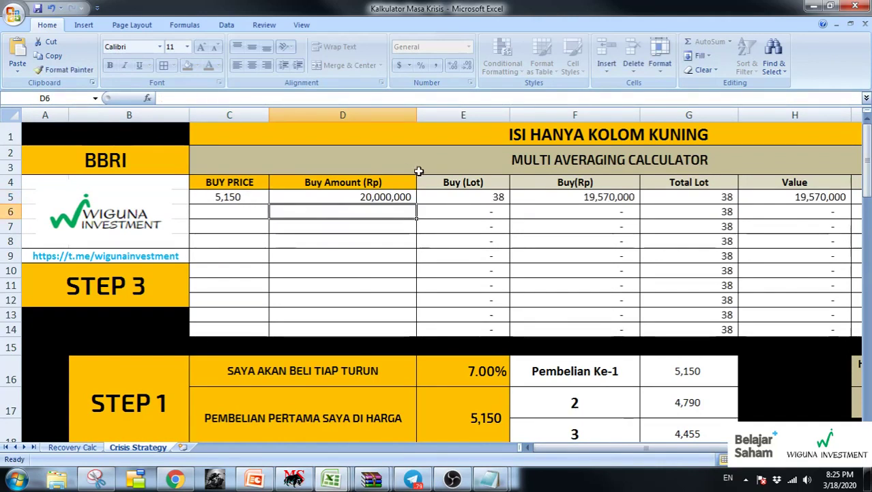
Review the first purchase's lots, value, Harga Average and Average chg, plus the Harga Average Akhir and Lot summary
{"action": "scroll", "coordinate": [503, 228], "scroll_direction": "down", "scroll_amount": 1, "text": "ctrl"}
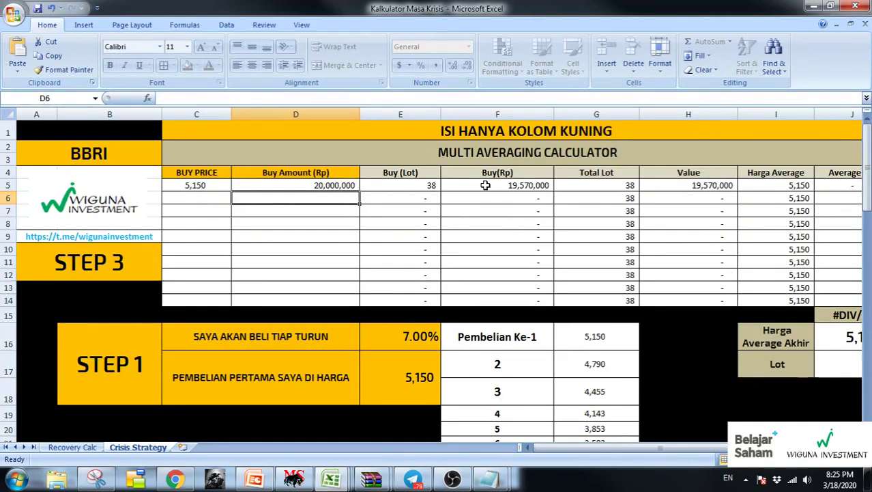
{"action": "key", "text": "Down"}
{"action": "key", "text": "Left"}
{"action": "key", "text": "Down"}
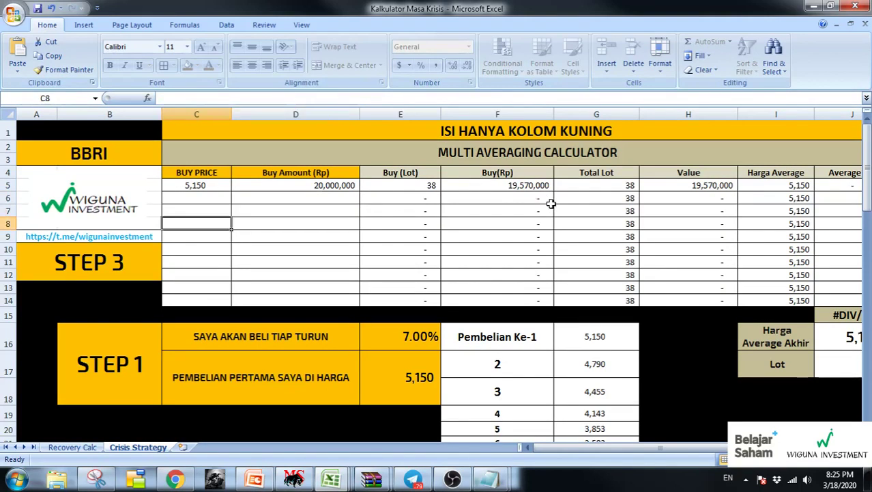
{"action": "key", "text": "Down"}
{"action": "key", "text": "Left"}
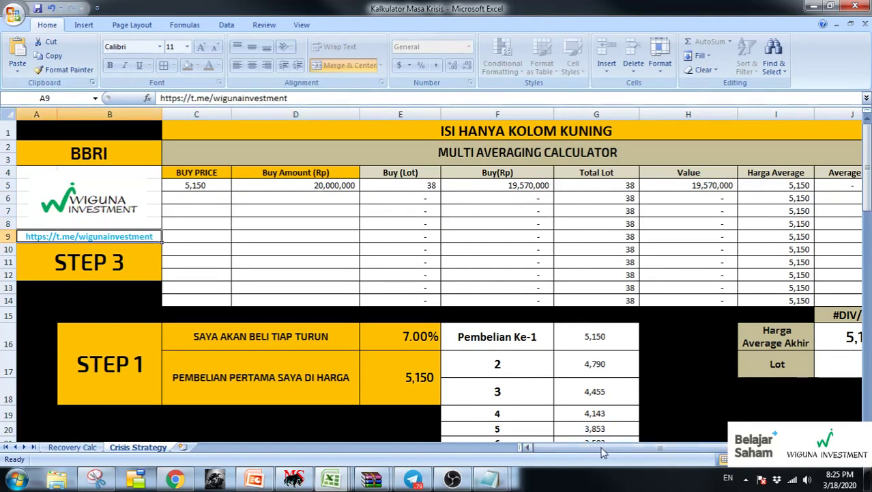
{"action": "left_click_drag", "start_coordinate": [599, 450], "coordinate": [628, 450]}
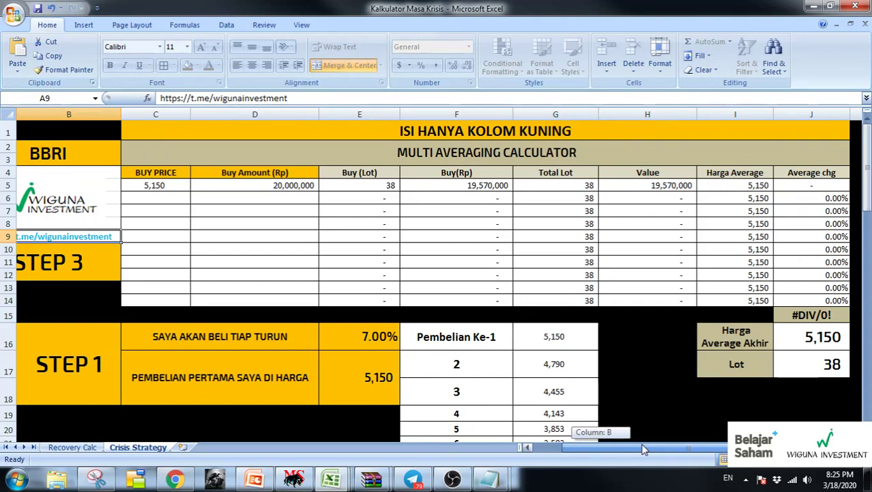
{"action": "left_click_drag", "start_coordinate": [643, 450], "coordinate": [650, 447]}
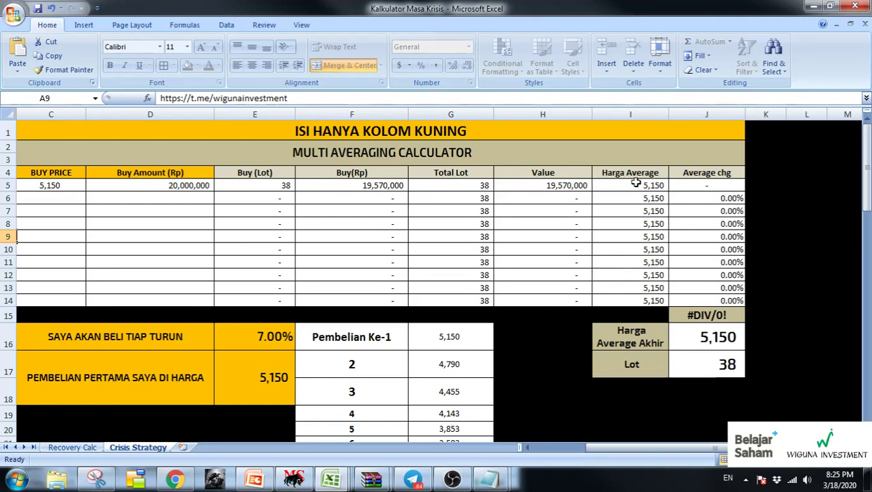
{"action": "key", "text": "Up"}
{"action": "key", "text": "Right"}
{"action": "key", "text": "Right"}
{"action": "key", "text": "Right"}
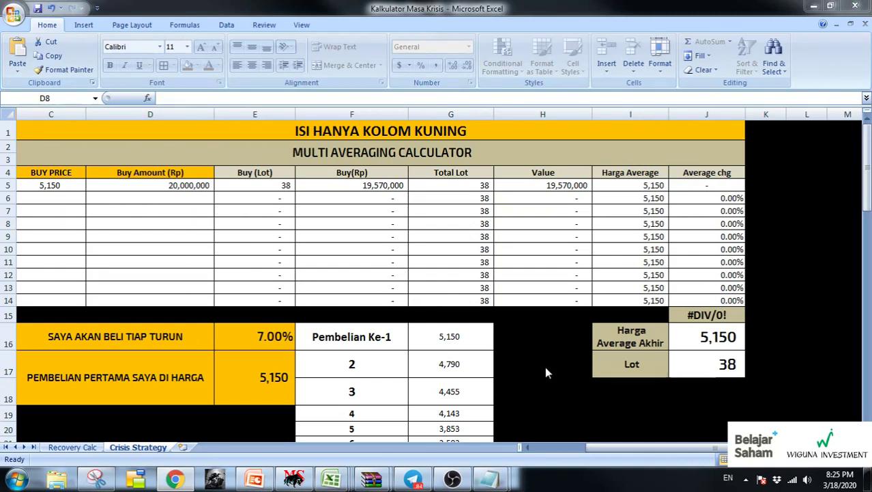
{"action": "key", "text": "Left"}
{"action": "key", "text": "Up"}
Enter the second purchase level, 4,790, as the BUY PRICE in cell C6
{"action": "scroll", "coordinate": [355, 263], "scroll_direction": "down", "scroll_amount": 1}
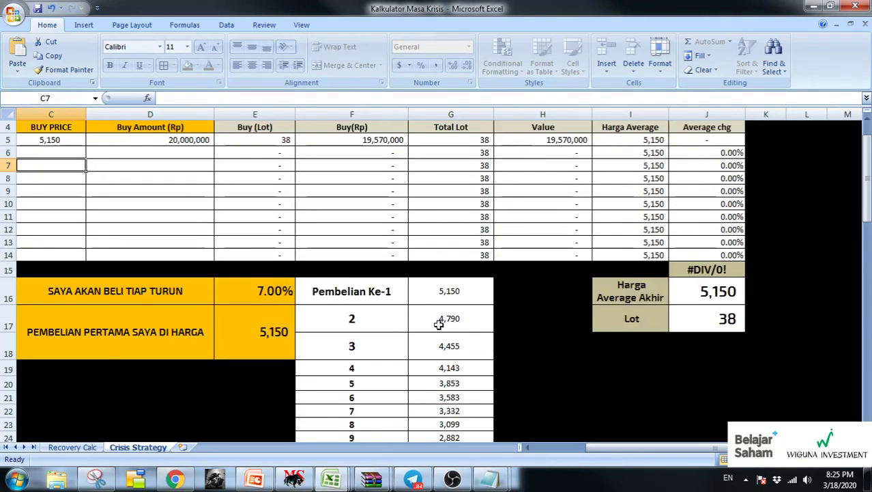
{"action": "scroll", "coordinate": [205, 293], "scroll_direction": "up", "scroll_amount": 1}
{"action": "left_click", "coordinate": [60, 197]}
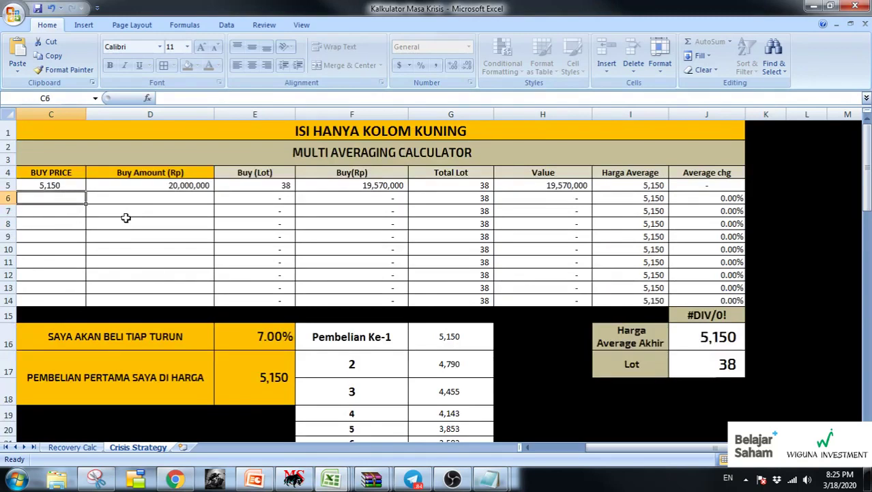
{"action": "type", "text": "4,7"}
{"action": "type", "text": "90"}
{"action": "key", "text": "Return"}
{"action": "key", "text": "Tab"}
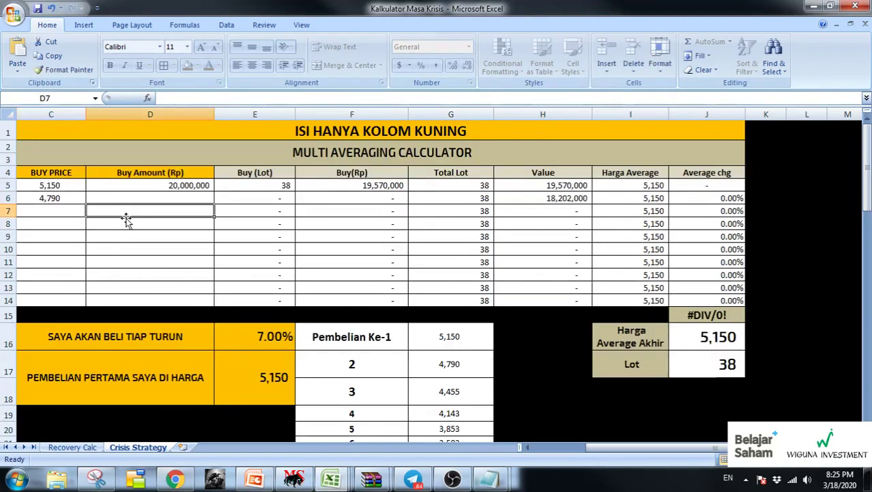
Check the second purchase's allocation in Step 2 and set its Buy Amount in cell D6 to 20,000,000
{"action": "key", "text": "Return"}
{"action": "left_click", "coordinate": [145, 202]}
{"action": "scroll", "coordinate": [390, 276], "scroll_direction": "down", "scroll_amount": 6}
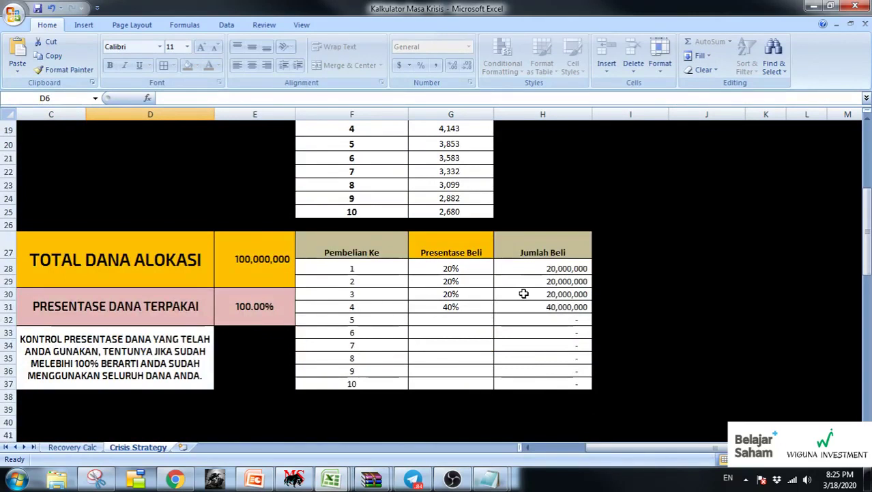
{"action": "scroll", "coordinate": [524, 294], "scroll_direction": "up", "scroll_amount": 6}
{"action": "type", "text": "20"}
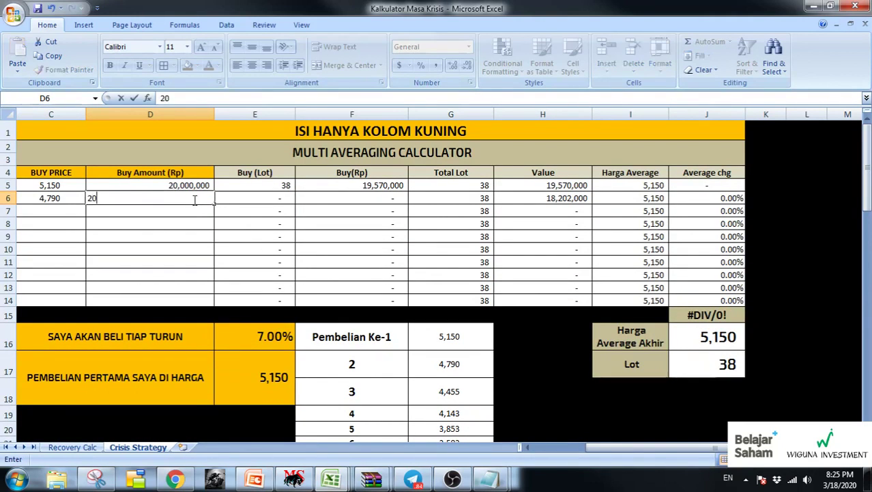
{"action": "type", "text": ",000,000"}
{"action": "key", "text": "Return"}
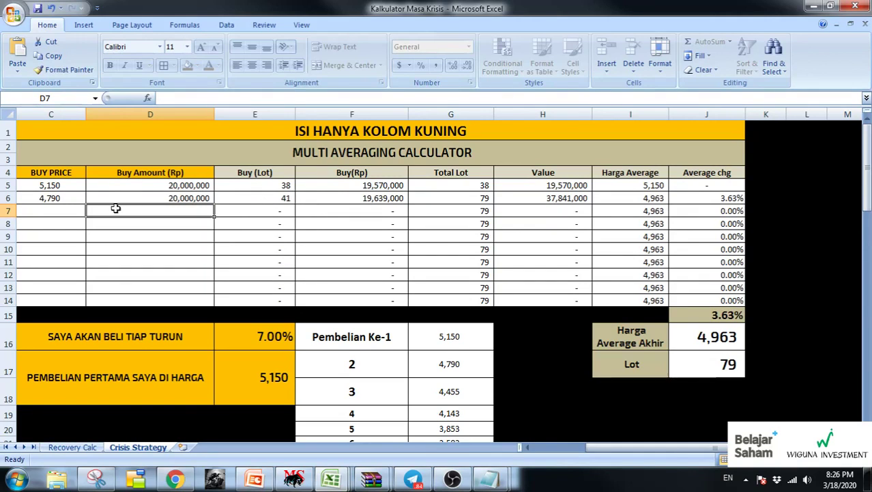
Enter the third purchase level, 4455, as the BUY PRICE in cell C7
{"action": "scroll", "coordinate": [115, 208], "scroll_direction": "down", "scroll_amount": 1}
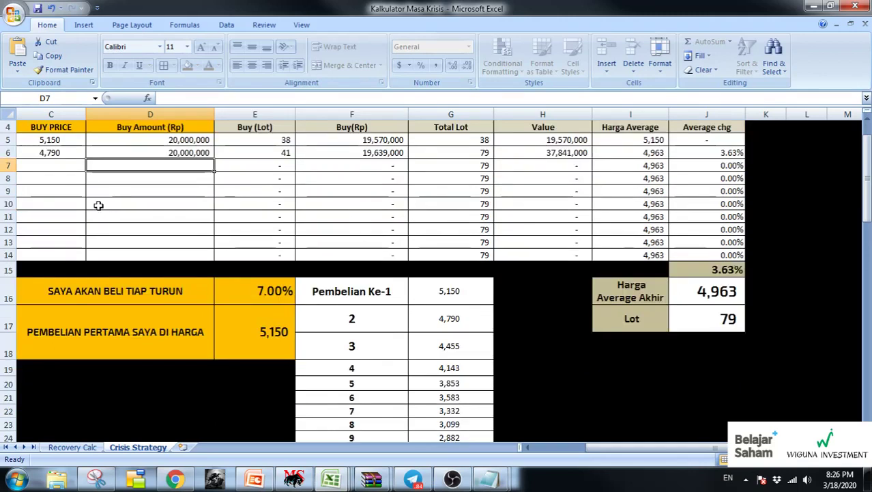
{"action": "left_click", "coordinate": [63, 167]}
{"action": "type", "text": "4455"}
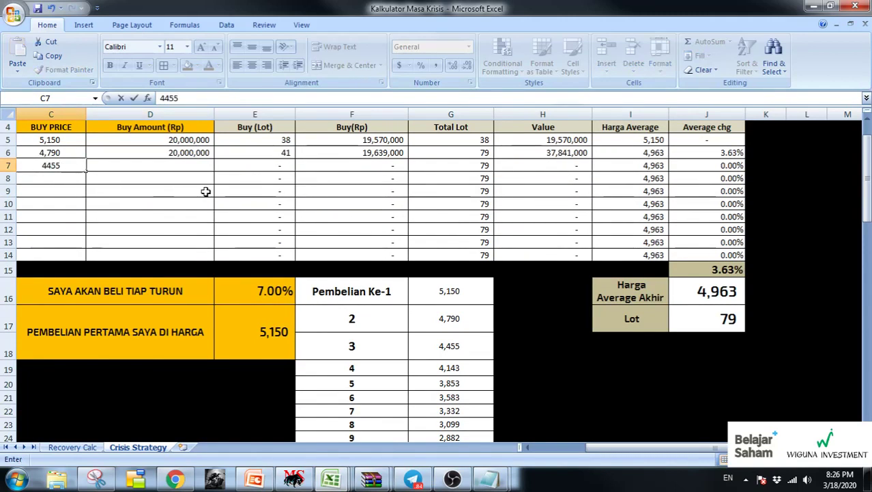
{"action": "key", "text": "Return"}
Check the third purchase's allocation in Step 2 and set its Buy Amount in cell D7 to 20,000,000
{"action": "scroll", "coordinate": [245, 215], "scroll_direction": "down", "scroll_amount": 3}
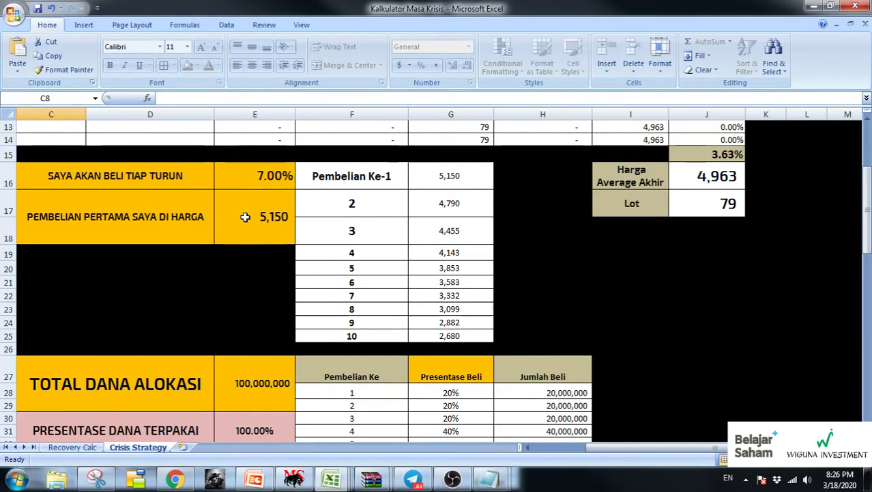
{"action": "scroll", "coordinate": [246, 218], "scroll_direction": "down", "scroll_amount": 1}
{"action": "scroll", "coordinate": [247, 218], "scroll_direction": "down", "scroll_amount": 1}
{"action": "scroll", "coordinate": [177, 220], "scroll_direction": "up", "scroll_amount": 6}
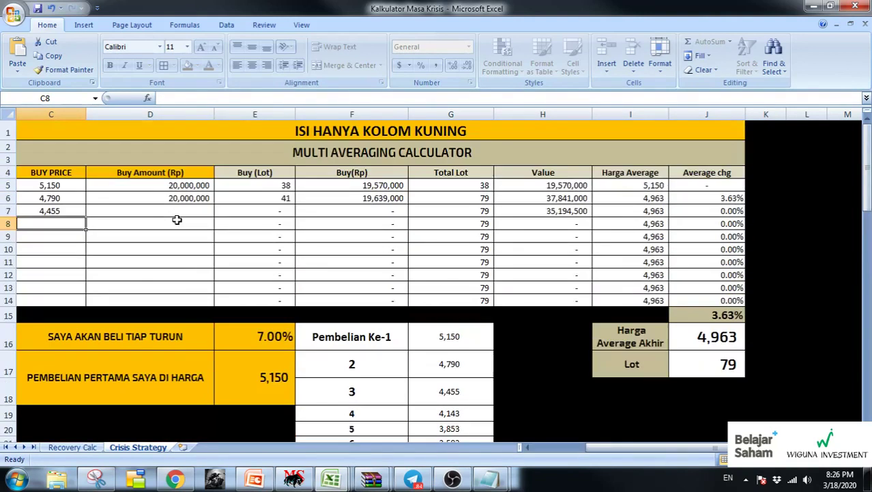
{"action": "left_click", "coordinate": [139, 211]}
{"action": "type", "text": "2,000,0"}
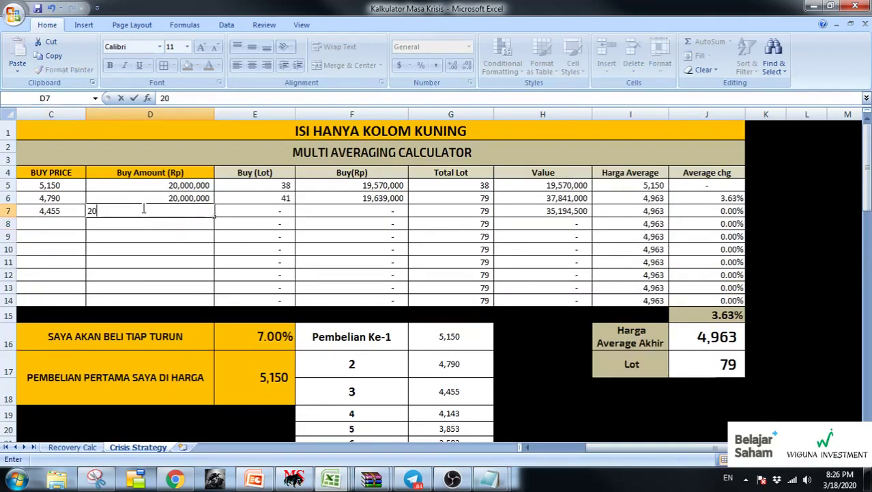
{"action": "type", "text": "00,000"}
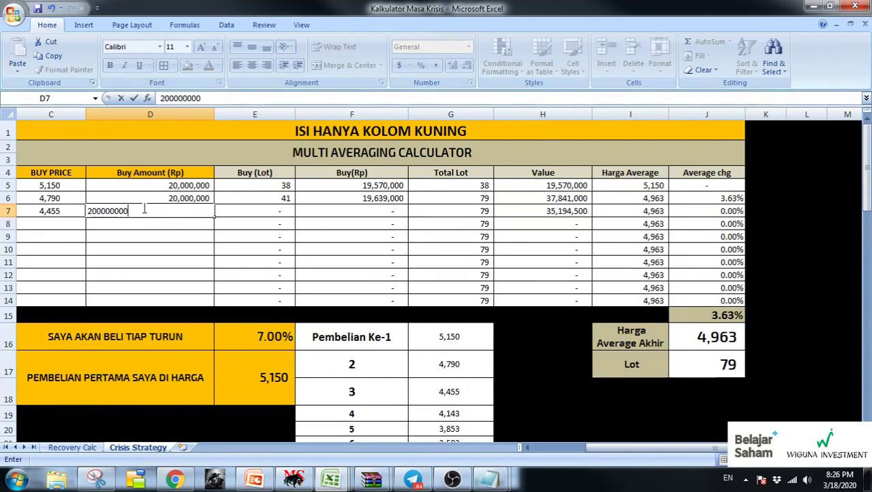
{"action": "key", "text": "Return"}
{"action": "left_click", "coordinate": [161, 211]}
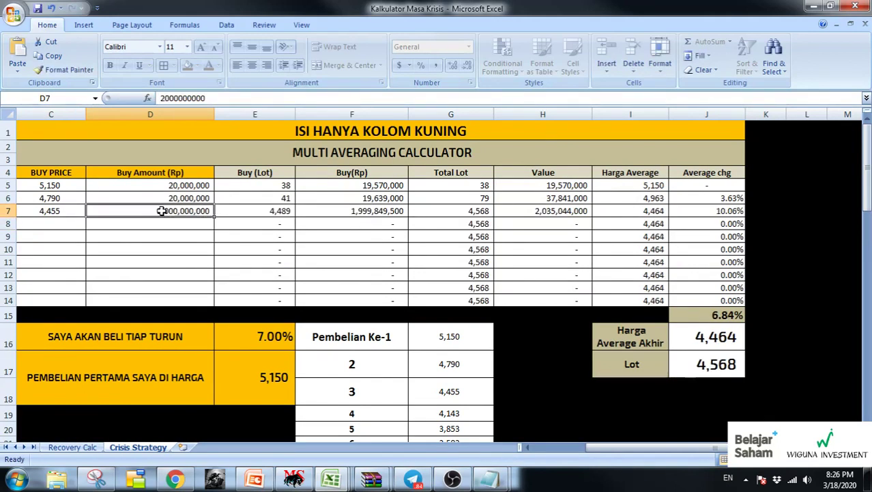
{"action": "type", "text": "20,000,000"}
{"action": "key", "text": "Return"}
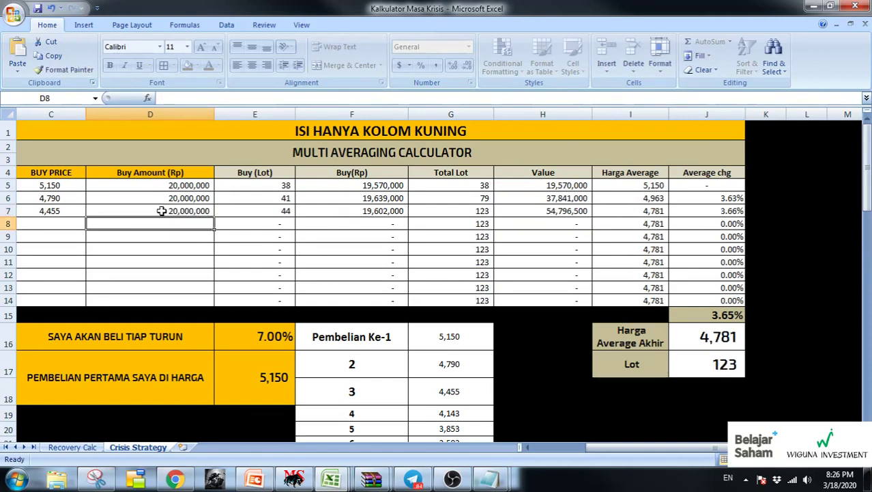
Enter the fourth purchase in row 8 with BUY PRICE 4,143 and Buy Amount 40,000,000
{"action": "left_click", "coordinate": [54, 226]}
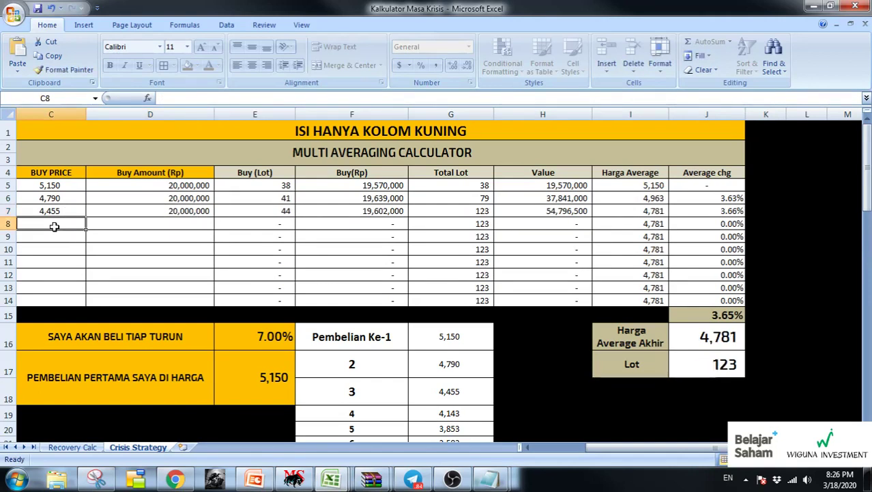
{"action": "type", "text": "505"}
{"action": "key", "text": "BackSpace"}
{"action": "key", "text": "BackSpace"}
{"action": "key", "text": "BackSpace"}
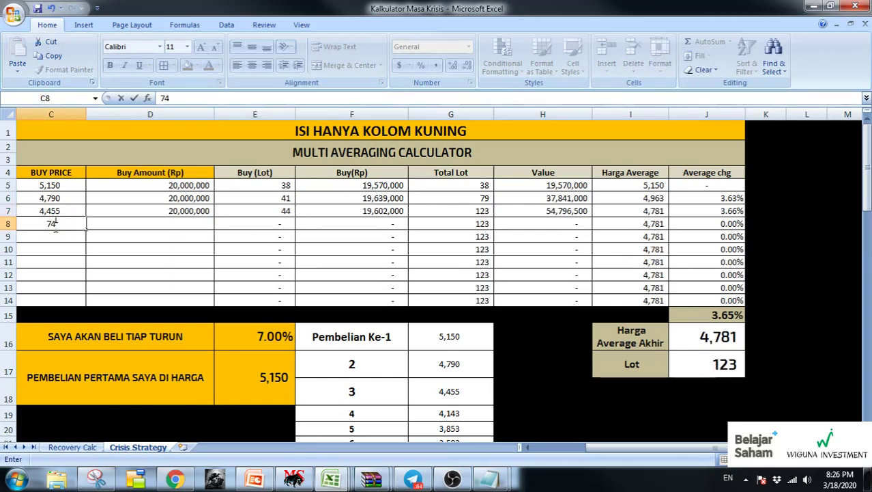
{"action": "type", "text": "4,143"}
{"action": "key", "text": "Return"}
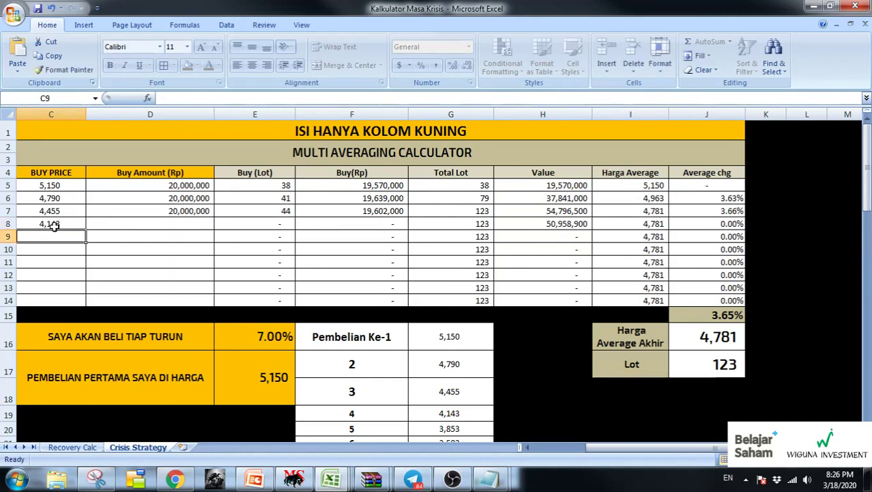
{"action": "left_click", "coordinate": [174, 220]}
{"action": "type", "text": "40"}
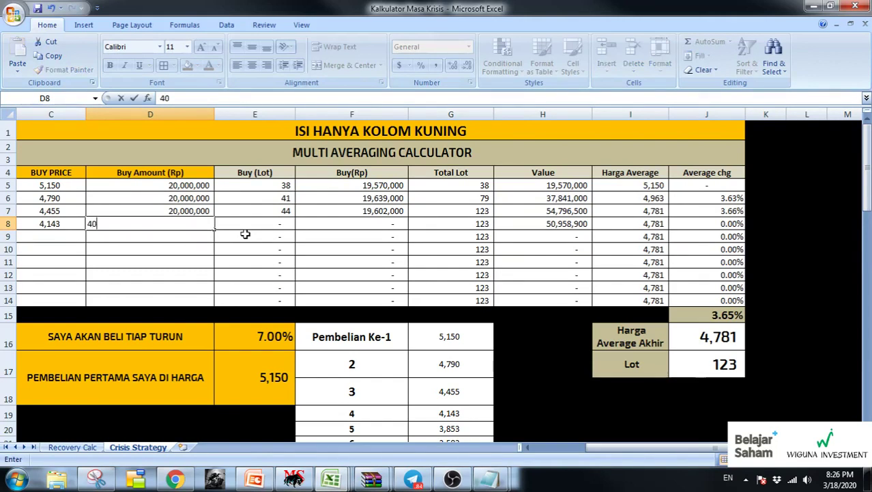
{"action": "type", "text": ",000,000"}
{"action": "key", "text": "Return"}
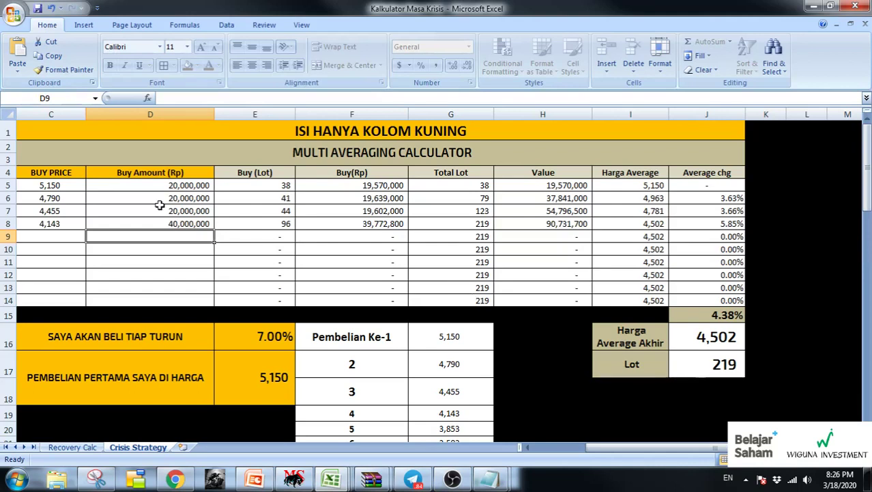
Review the Step 1 price levels and the Presentase Beli range G28:G37 against the completed averaging calculator
{"action": "scroll", "coordinate": [471, 298], "scroll_direction": "down", "scroll_amount": 5}
{"action": "scroll", "coordinate": [464, 273], "scroll_direction": "up", "scroll_amount": 4}
{"action": "scroll", "coordinate": [471, 275], "scroll_direction": "down", "scroll_amount": 1}
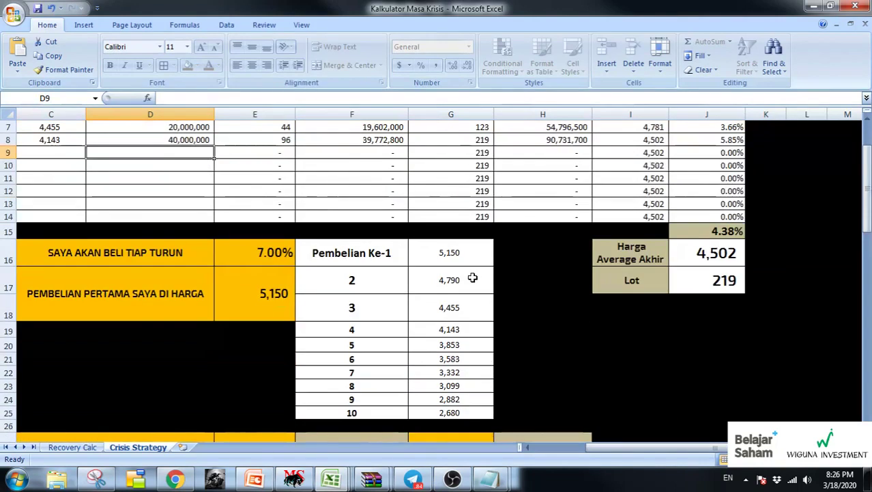
{"action": "scroll", "coordinate": [473, 278], "scroll_direction": "down", "scroll_amount": 2}
{"action": "scroll", "coordinate": [473, 278], "scroll_direction": "up", "scroll_amount": 1}
{"action": "scroll", "coordinate": [472, 278], "scroll_direction": "down", "scroll_amount": 1}
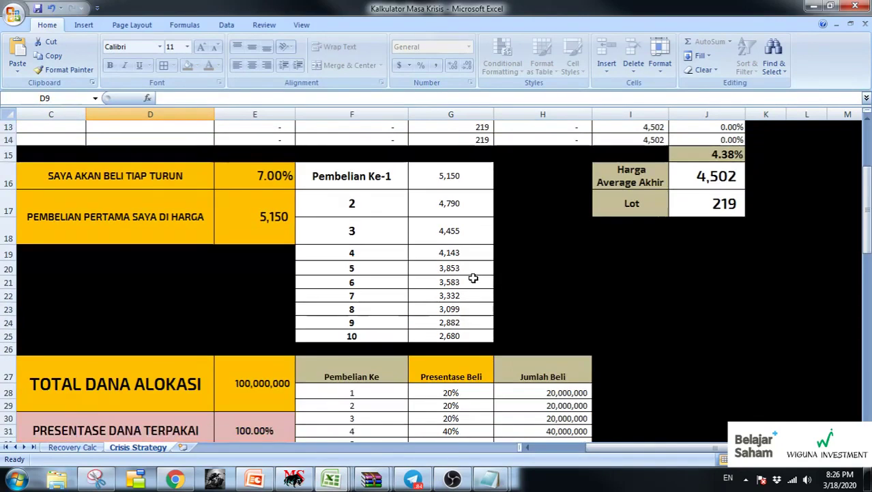
{"action": "scroll", "coordinate": [473, 278], "scroll_direction": "down", "scroll_amount": 2}
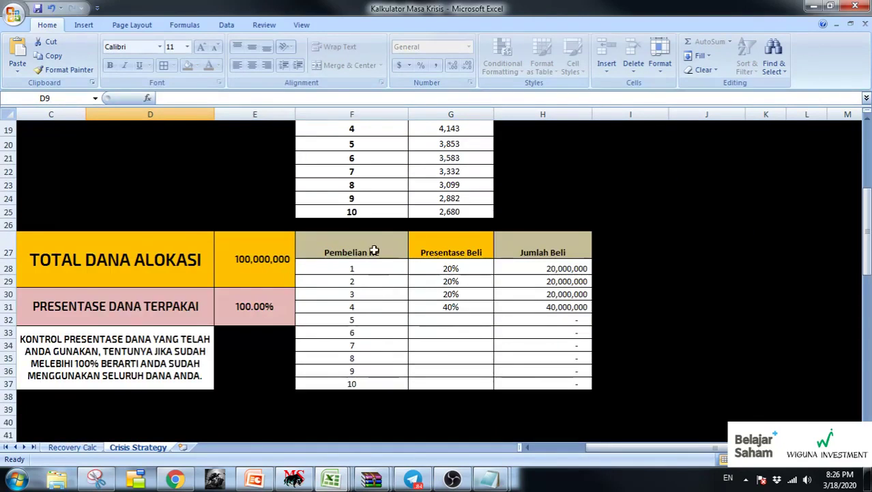
{"action": "left_click_drag", "start_coordinate": [438, 269], "coordinate": [465, 382]}
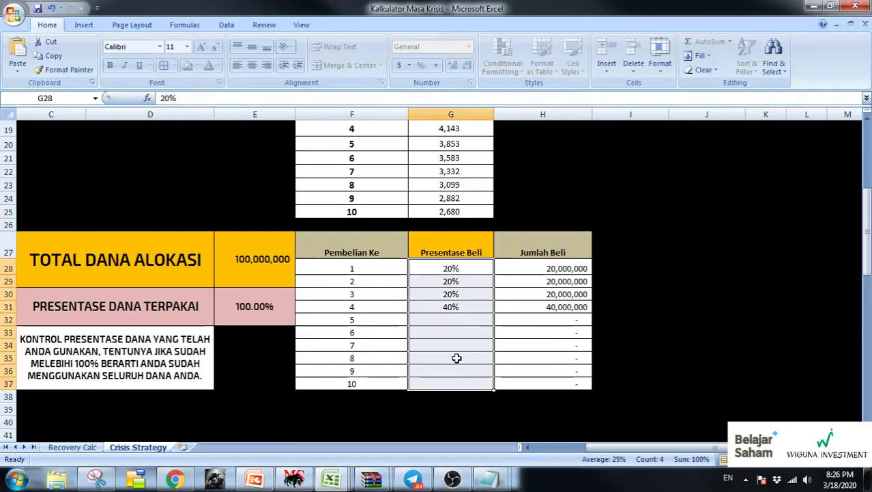
{"action": "scroll", "coordinate": [458, 355], "scroll_direction": "up", "scroll_amount": 1}
{"action": "scroll", "coordinate": [463, 351], "scroll_direction": "up", "scroll_amount": 5}
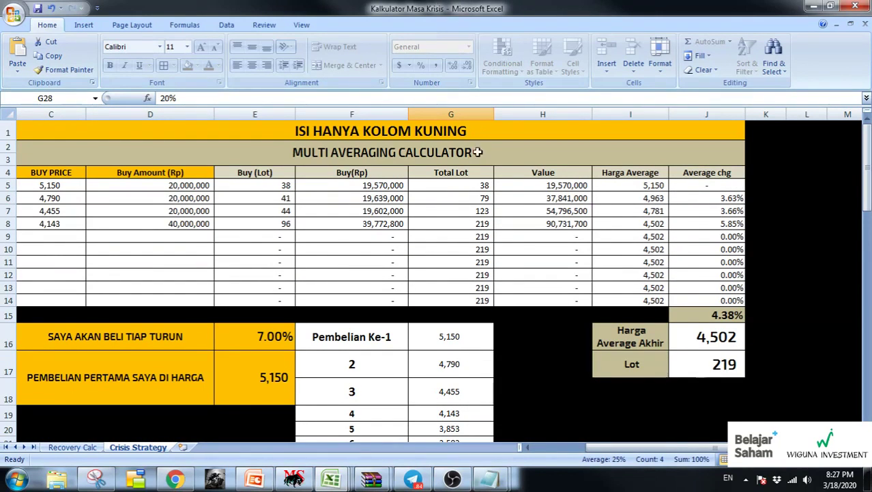
Review the averaging calculator's purchase rows alongside the Step 1 price levels and the Step 2 fund allocation
{"action": "scroll", "coordinate": [433, 290], "scroll_direction": "down", "scroll_amount": 1}
{"action": "scroll", "coordinate": [448, 292], "scroll_direction": "up", "scroll_amount": 1}
{"action": "scroll", "coordinate": [491, 382], "scroll_direction": "down", "scroll_amount": 5}
{"action": "scroll", "coordinate": [492, 365], "scroll_direction": "up", "scroll_amount": 1}
{"action": "scroll", "coordinate": [492, 366], "scroll_direction": "up", "scroll_amount": 3}
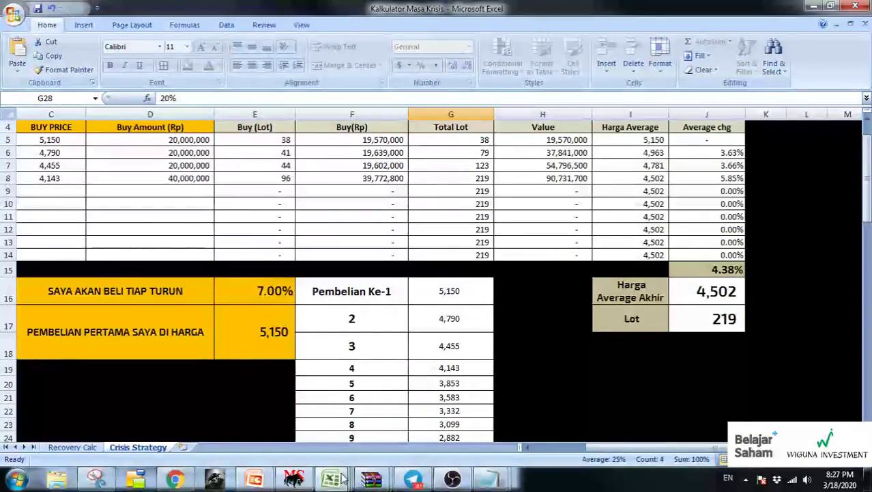
{"action": "mouse_move", "coordinate": [349, 481]}
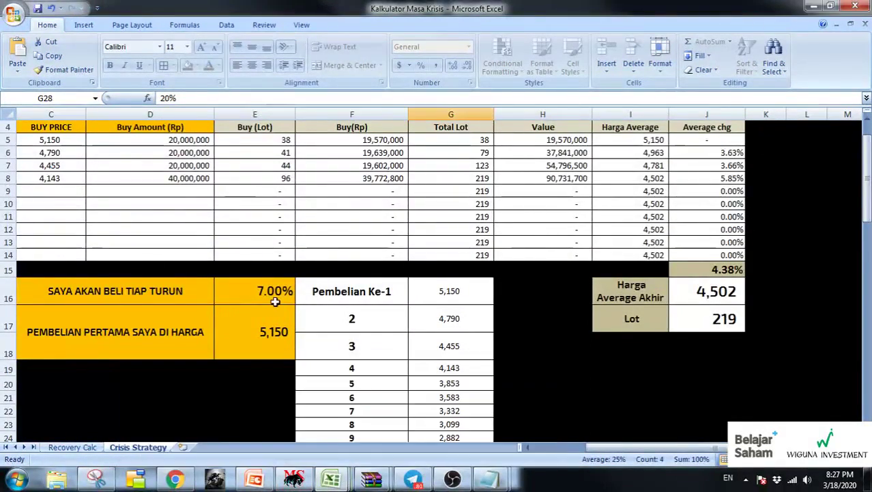
{"action": "scroll", "coordinate": [273, 312], "scroll_direction": "up", "scroll_amount": 1}
{"action": "scroll", "coordinate": [283, 329], "scroll_direction": "down", "scroll_amount": 2}
{"action": "scroll", "coordinate": [283, 329], "scroll_direction": "down", "scroll_amount": 2}
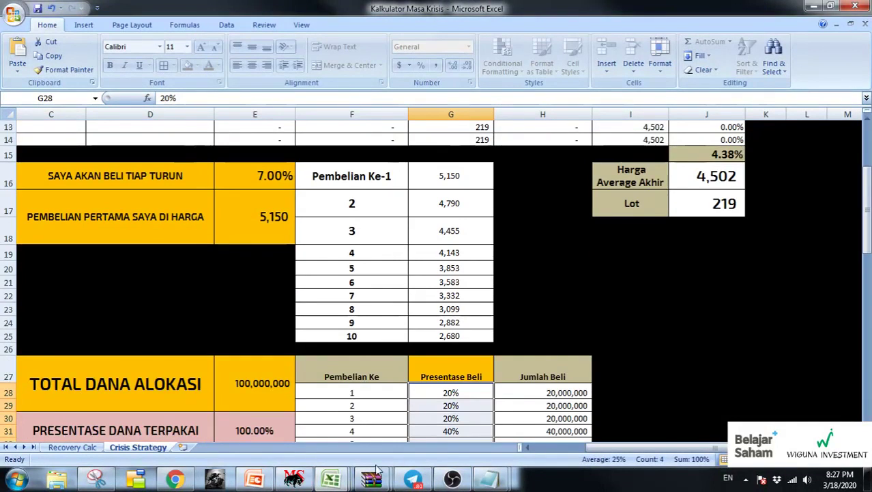
Switch to the gathering donasi presentation in PowerPoint and examine the decline table on the BIG BANK slide
{"action": "left_click", "coordinate": [256, 480]}
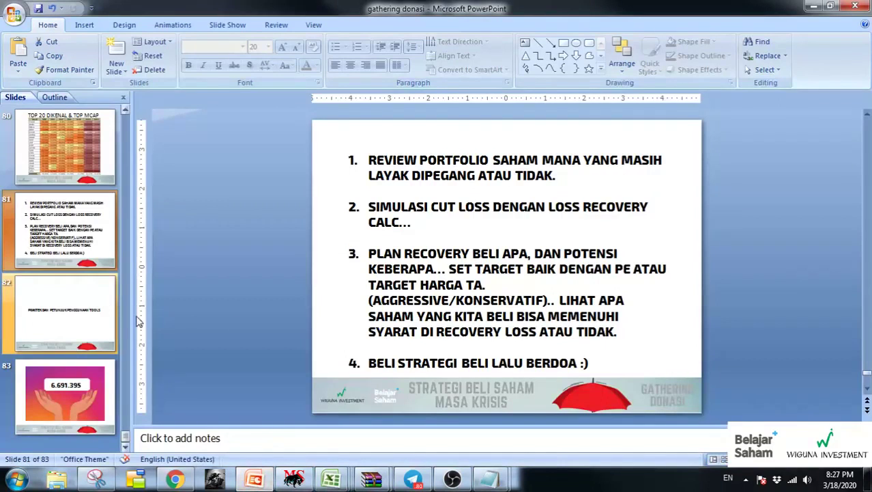
{"action": "scroll", "coordinate": [75, 263], "scroll_direction": "up", "scroll_amount": 1}
{"action": "left_click", "coordinate": [65, 147]}
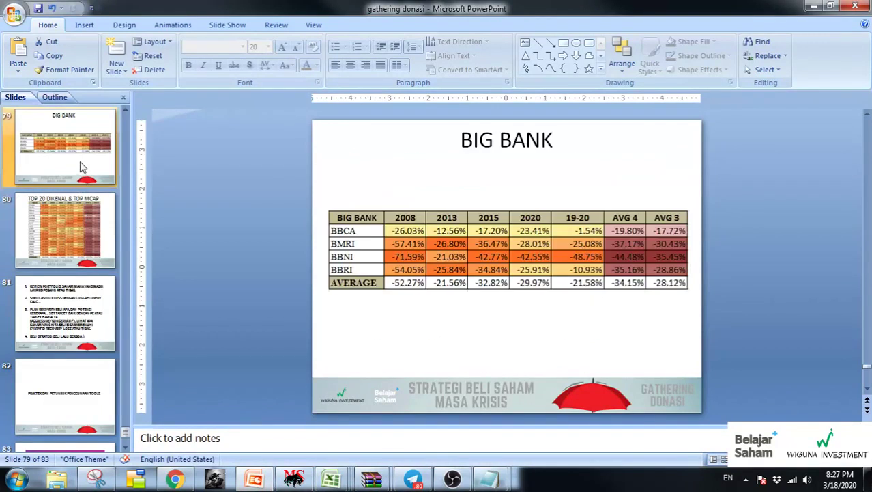
{"action": "left_click", "coordinate": [88, 241]}
{"action": "scroll", "coordinate": [85, 225], "scroll_direction": "up", "scroll_amount": 3}
{"action": "left_click", "coordinate": [80, 200]}
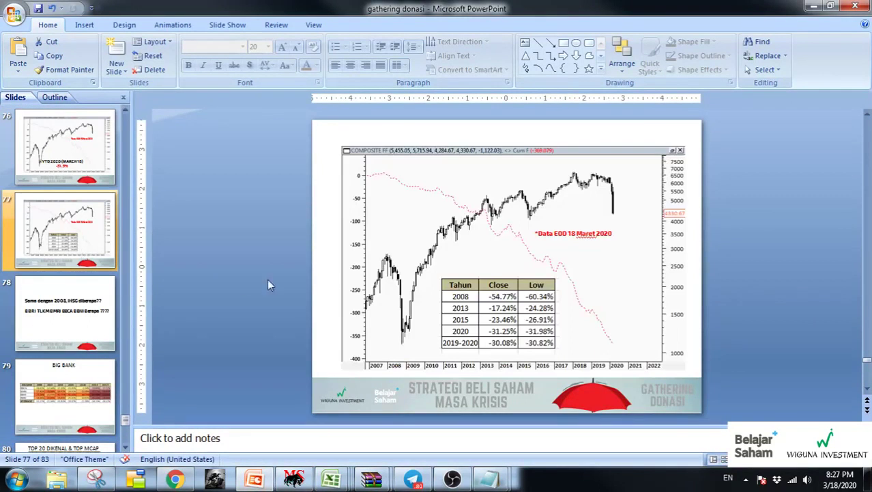
{"action": "key", "text": "Down"}
{"action": "key", "text": "Down"}
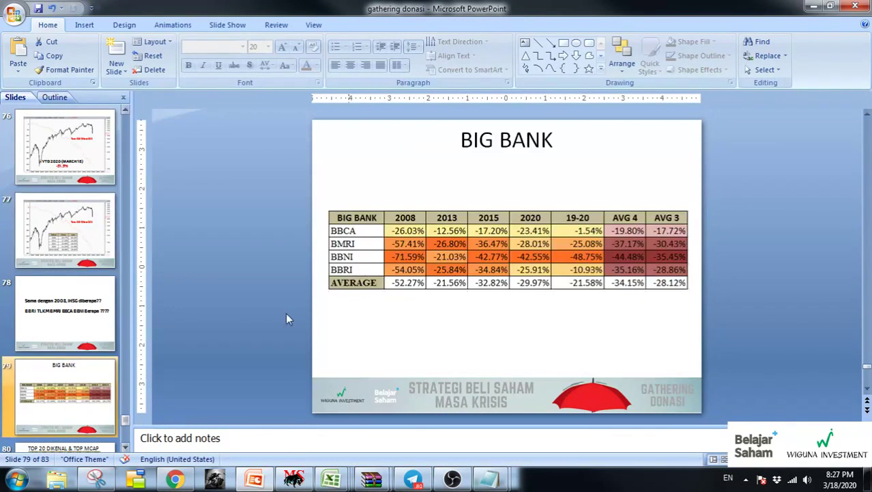
{"action": "left_click", "coordinate": [405, 271]}
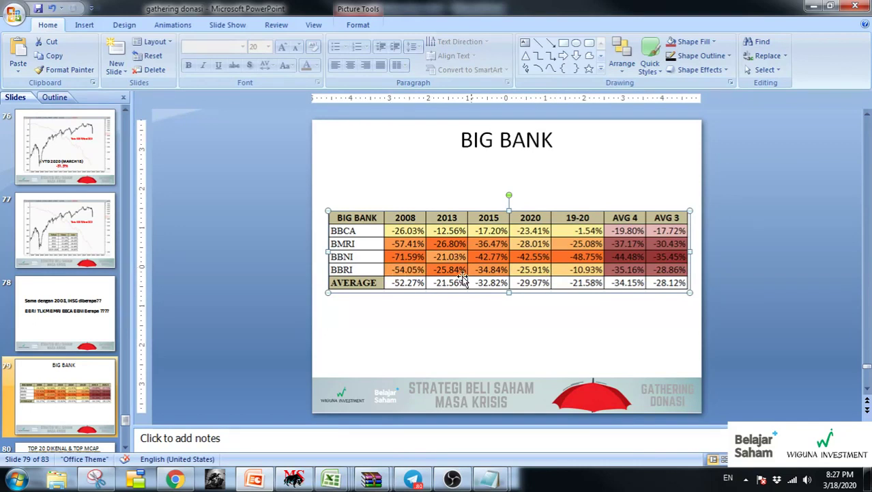
Switch to MetaStock, load the BBRI chart in monthly periods and enlarge its recent candles
{"action": "left_click", "coordinate": [293, 478]}
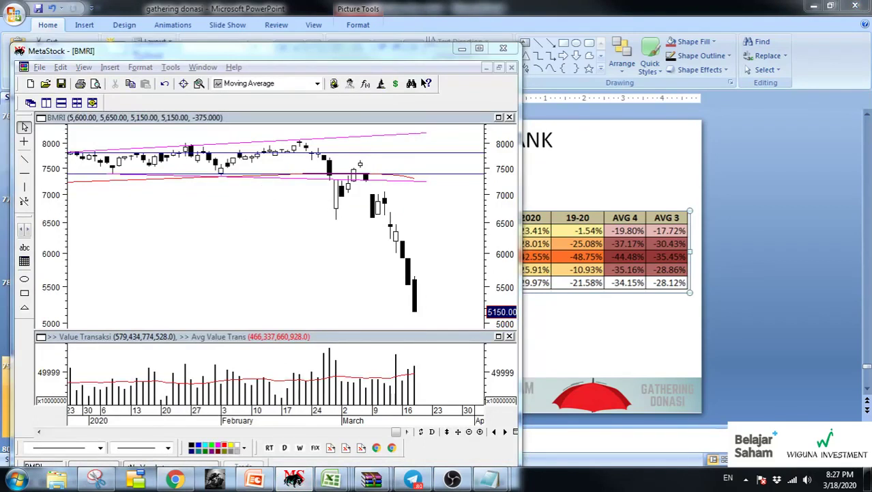
{"action": "type", "text": "BBRU"}
{"action": "type", "text": "RI"}
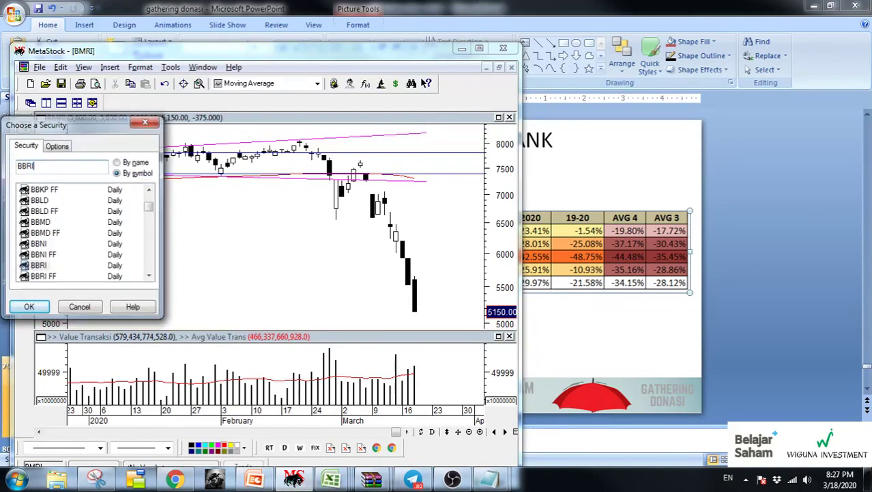
{"action": "key", "text": "Return"}
{"action": "key", "text": "w"}
{"action": "key", "text": "m"}
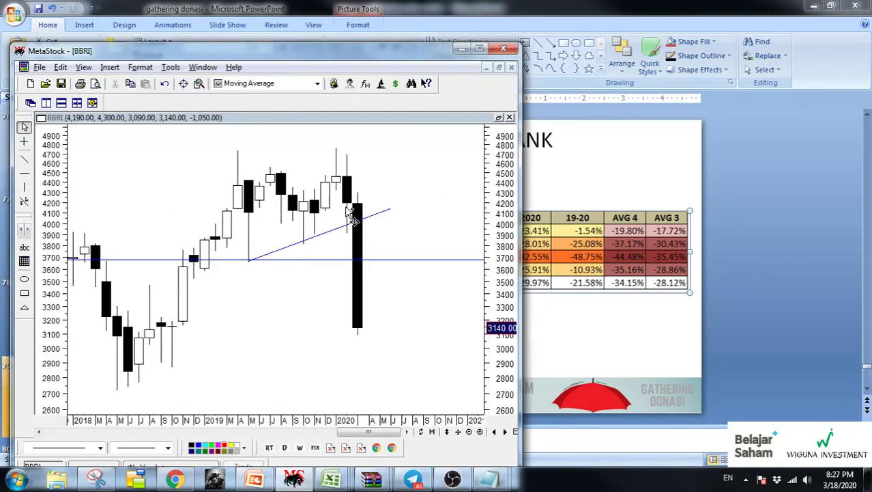
{"action": "key", "text": "plus"}
{"action": "mouse_move", "coordinate": [292, 198]}
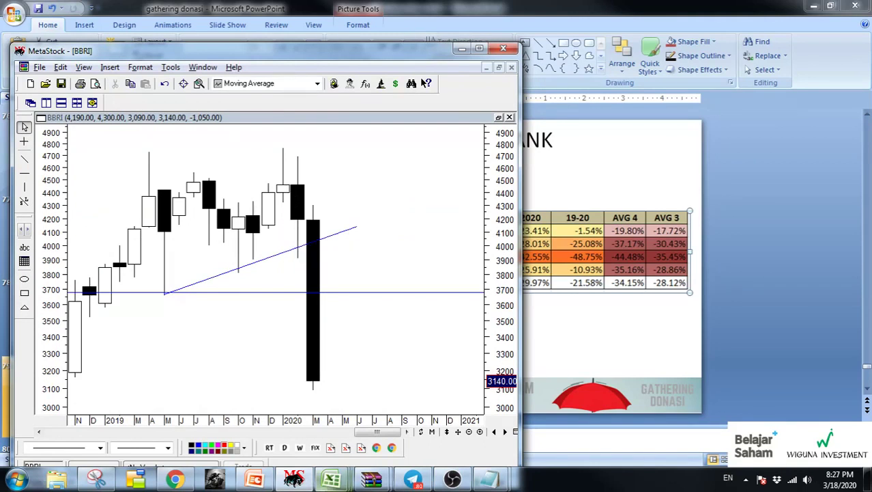
Switch to the IF WODN workbook in Excel and set the opening price in cell E5 to 4400
{"action": "mouse_move", "coordinate": [331, 477]}
{"action": "left_click", "coordinate": [327, 406]}
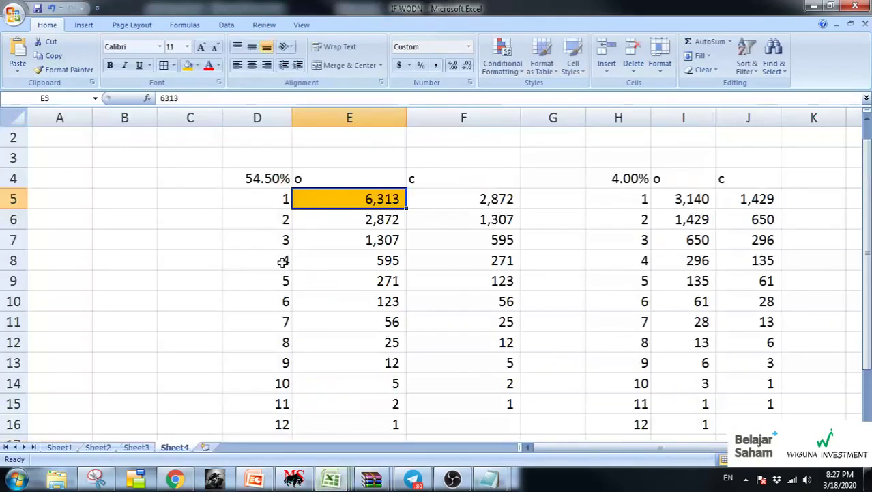
{"action": "left_click", "coordinate": [270, 176]}
{"action": "left_click", "coordinate": [348, 198]}
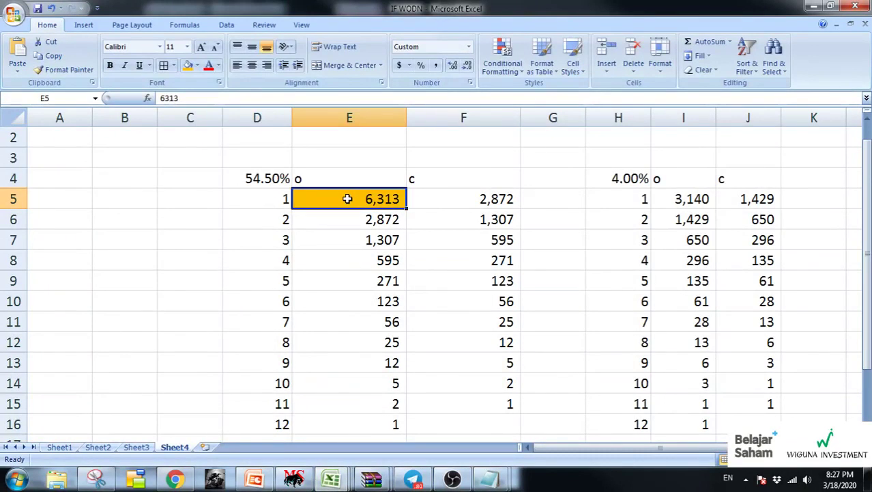
{"action": "type", "text": "4400"}
{"action": "key", "text": "Return"}
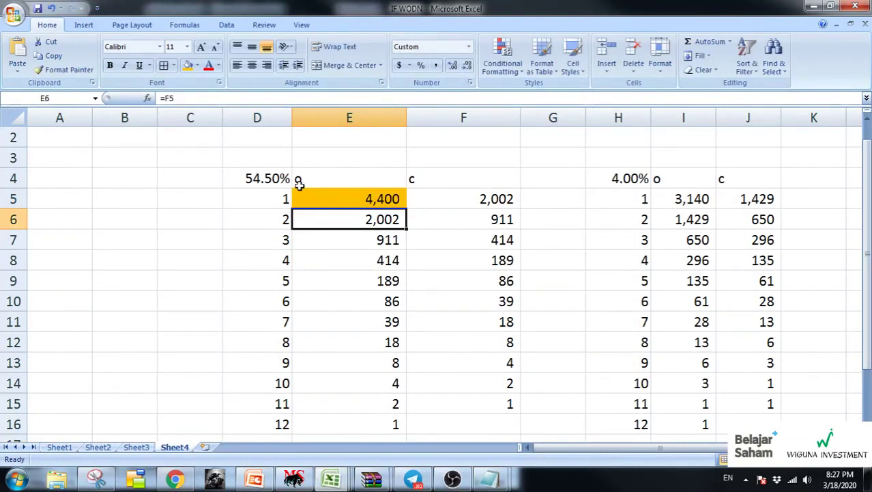
Check BBRI's 2008 decline on the BIG BANK slide, set cell D4 of IF WODN to 54.05%, and inspect the closing price in F5
{"action": "left_click", "coordinate": [269, 180]}
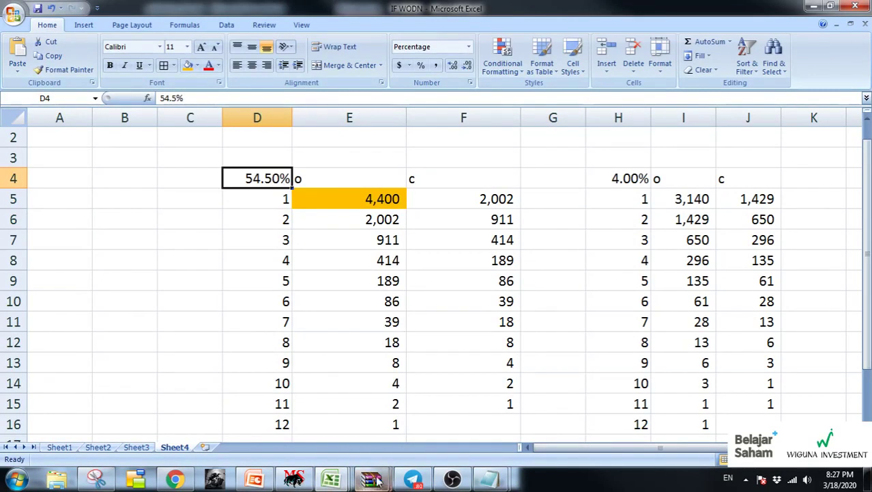
{"action": "left_click", "coordinate": [294, 478]}
{"action": "left_click", "coordinate": [254, 477]}
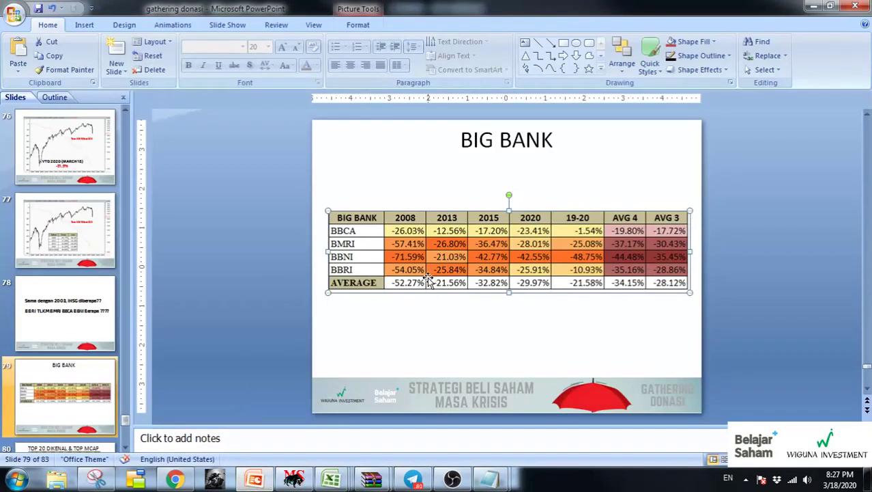
{"action": "left_click", "coordinate": [813, 6]}
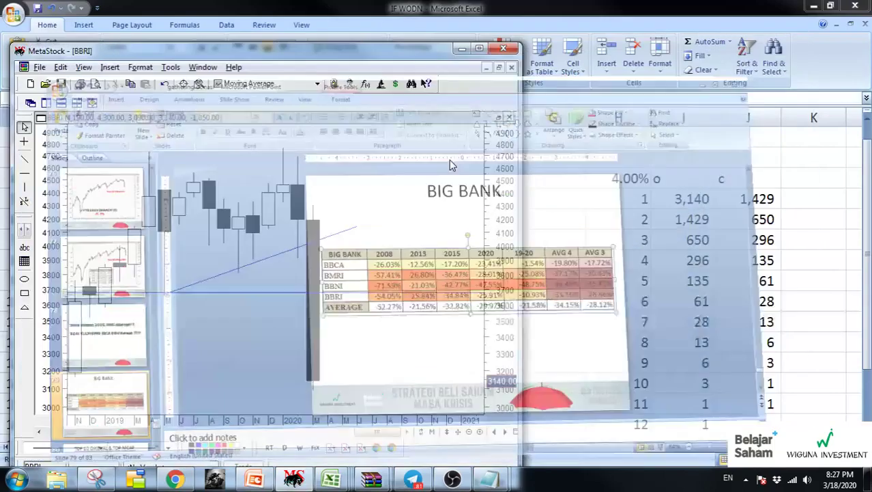
{"action": "left_click", "coordinate": [546, 247]}
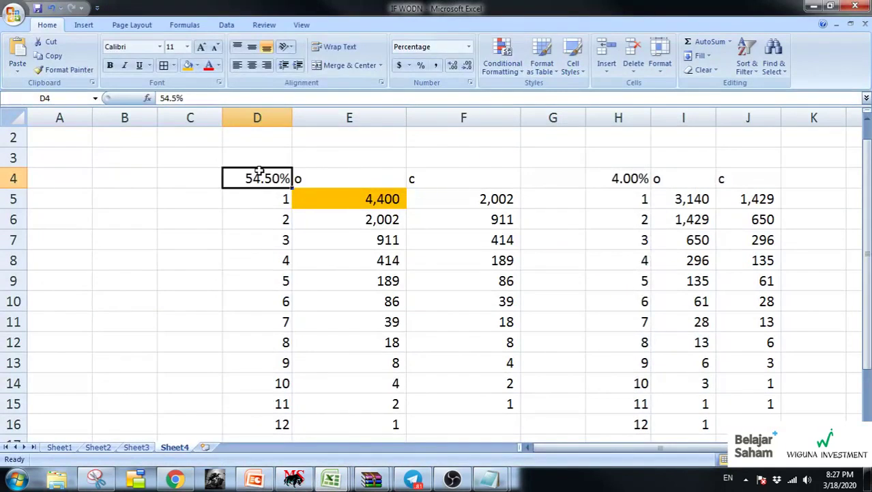
{"action": "type", "text": "54.05"}
{"action": "key", "text": "Return"}
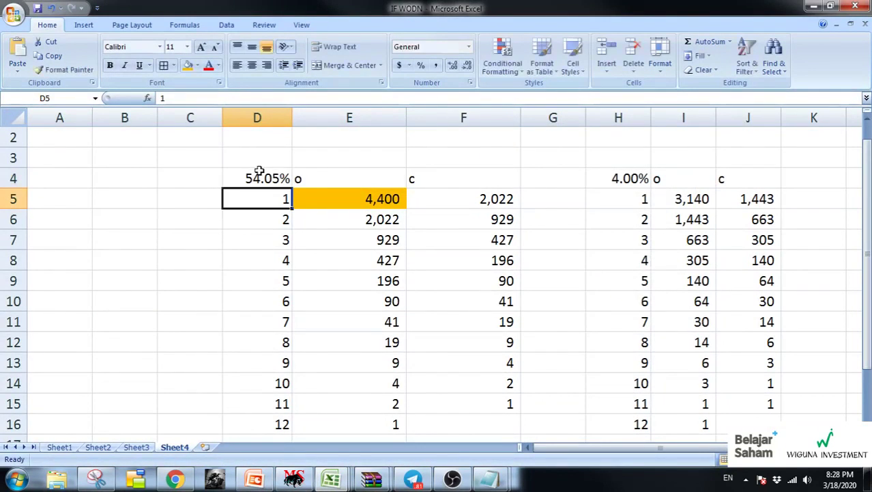
{"action": "left_click", "coordinate": [273, 179]}
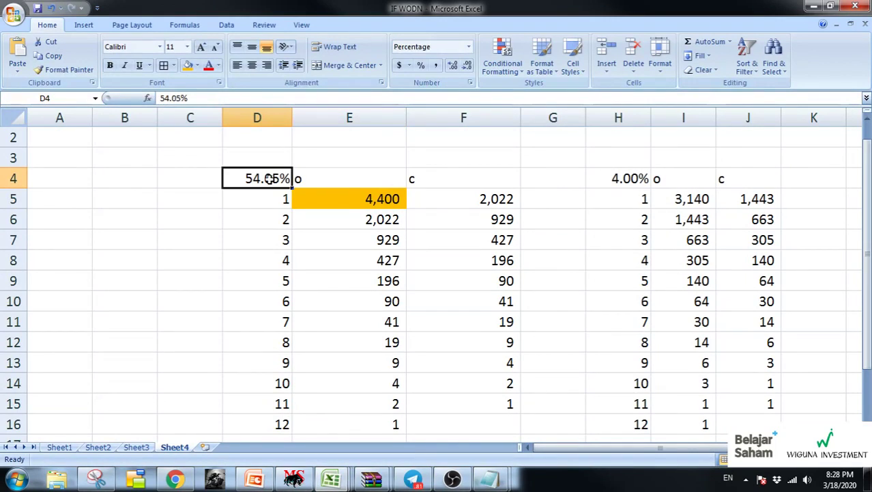
{"action": "left_click", "coordinate": [481, 198]}
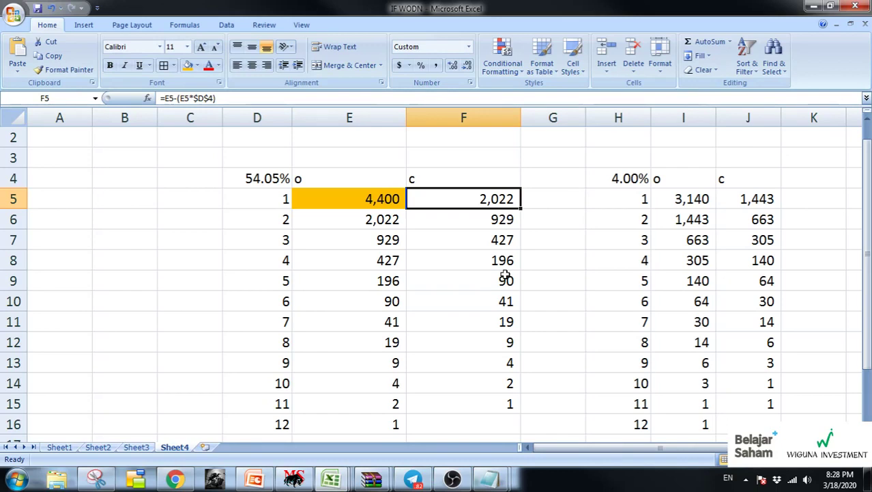
Return to the Kalkulator Masa Krisis workbook and set PEMBELIAN PERTAMA SAYA DI HARGA to 4400
{"action": "mouse_move", "coordinate": [332, 478]}
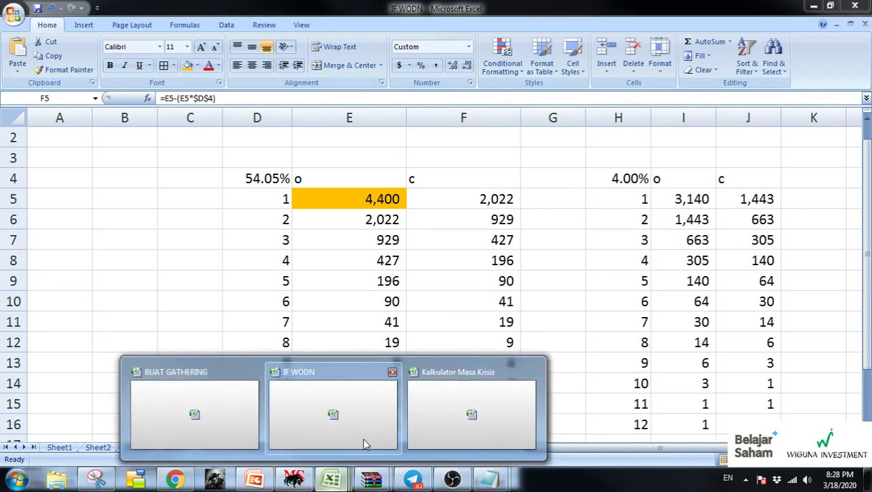
{"action": "left_click", "coordinate": [453, 397]}
{"action": "scroll", "coordinate": [409, 307], "scroll_direction": "up", "scroll_amount": 2}
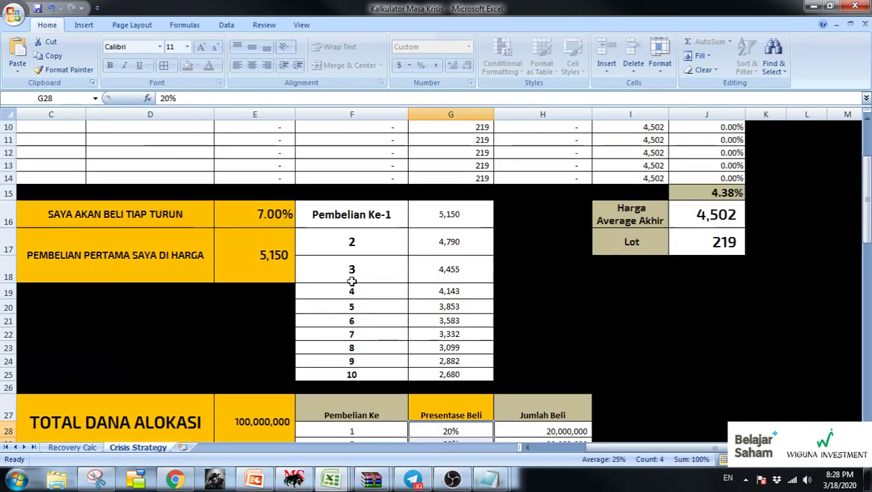
{"action": "left_click", "coordinate": [289, 300]}
{"action": "type", "text": "4400"}
{"action": "key", "text": "Return"}
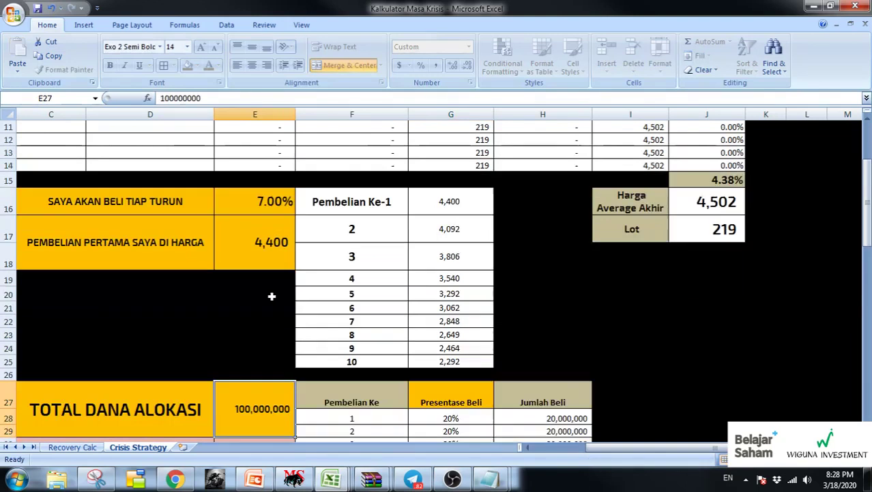
Compare the recalculated Step 1 purchase levels with the Step 2 allocation and the averaging calculator's existing rows
{"action": "scroll", "coordinate": [399, 345], "scroll_direction": "up", "scroll_amount": 1}
{"action": "scroll", "coordinate": [393, 335], "scroll_direction": "down", "scroll_amount": 3}
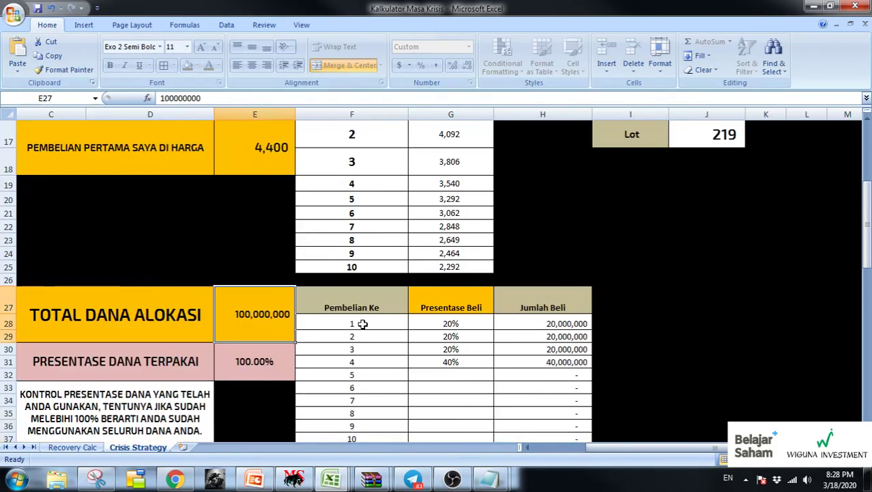
{"action": "scroll", "coordinate": [372, 326], "scroll_direction": "up", "scroll_amount": 3}
{"action": "scroll", "coordinate": [362, 323], "scroll_direction": "down", "scroll_amount": 4}
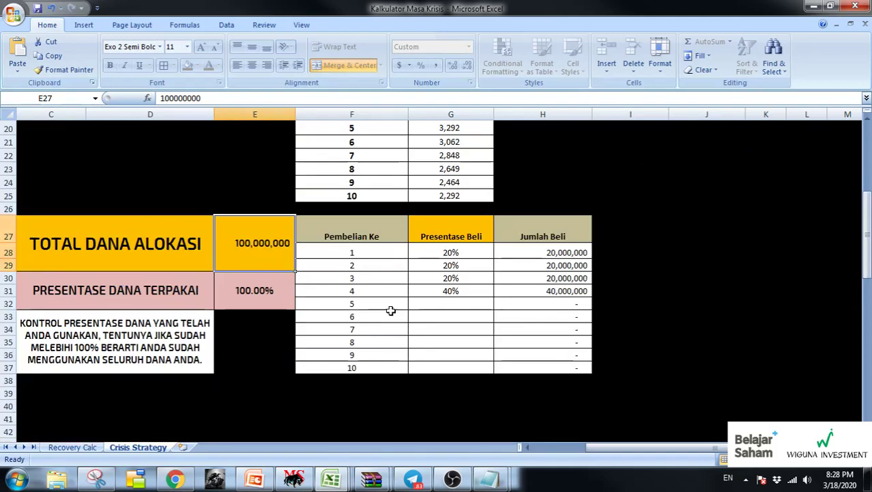
{"action": "scroll", "coordinate": [426, 302], "scroll_direction": "up", "scroll_amount": 6}
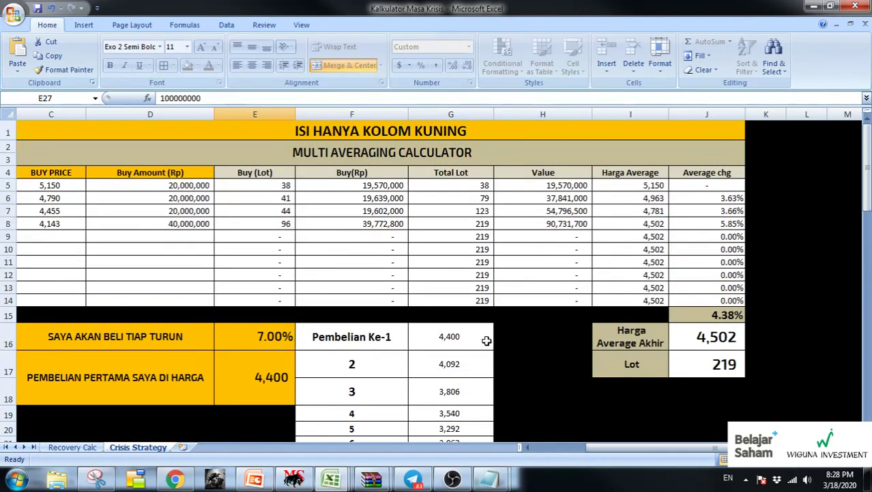
{"action": "scroll", "coordinate": [487, 337], "scroll_direction": "down", "scroll_amount": 4}
{"action": "scroll", "coordinate": [415, 285], "scroll_direction": "up", "scroll_amount": 4}
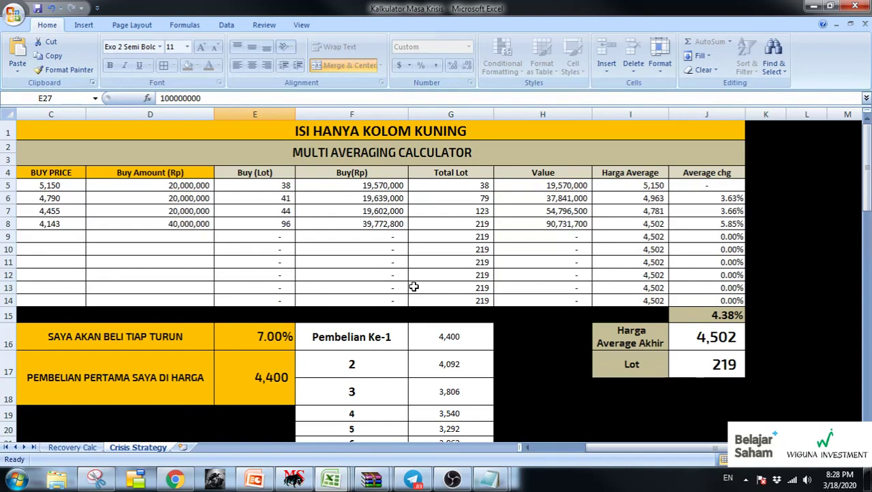
{"action": "scroll", "coordinate": [518, 355], "scroll_direction": "down", "scroll_amount": 9}
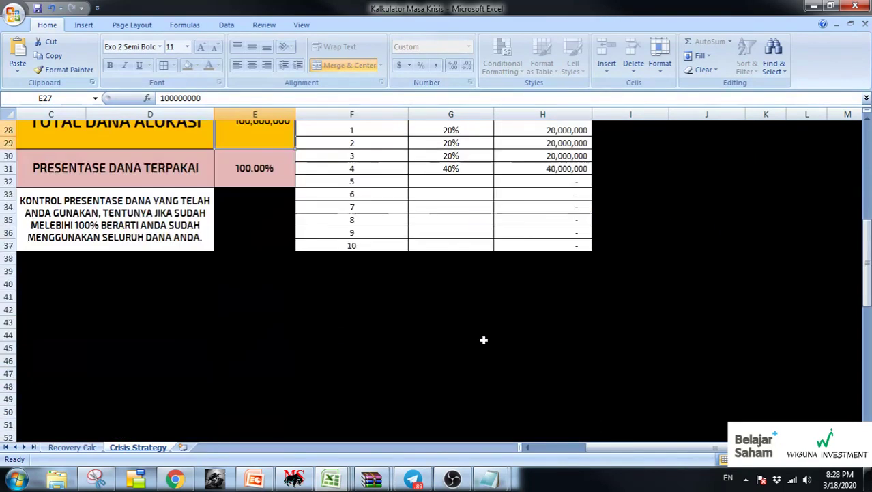
{"action": "scroll", "coordinate": [483, 339], "scroll_direction": "up", "scroll_amount": 3}
{"action": "scroll", "coordinate": [454, 291], "scroll_direction": "up", "scroll_amount": 6}
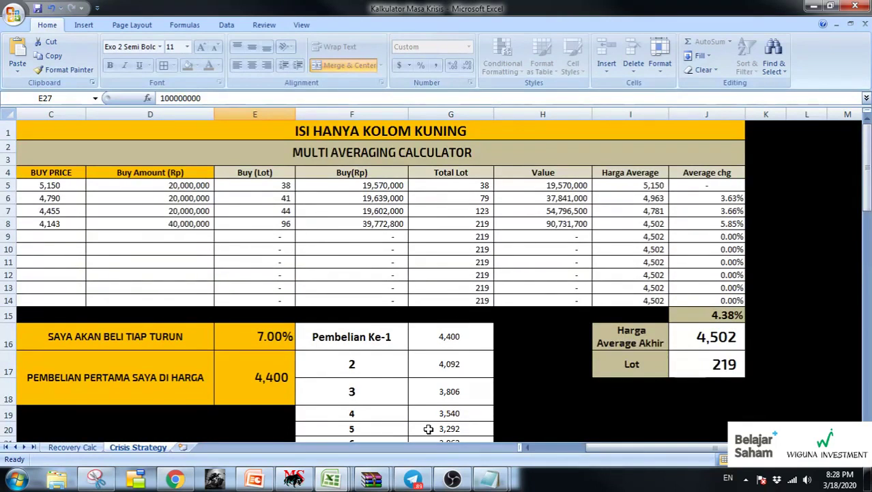
{"action": "mouse_move", "coordinate": [652, 451]}
{"action": "left_mouse_down"}
{"action": "mouse_move", "coordinate": [586, 450]}
{"action": "mouse_move", "coordinate": [655, 450]}
{"action": "left_mouse_up"}
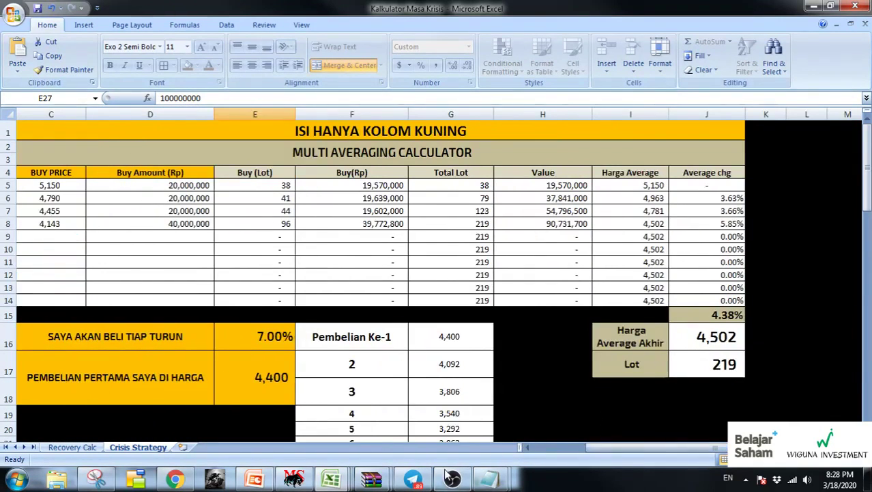
Switch to the PowerPoint presentation and show the TOP 20 DIKENAL & TOP MCAP slide
{"action": "left_click", "coordinate": [254, 481]}
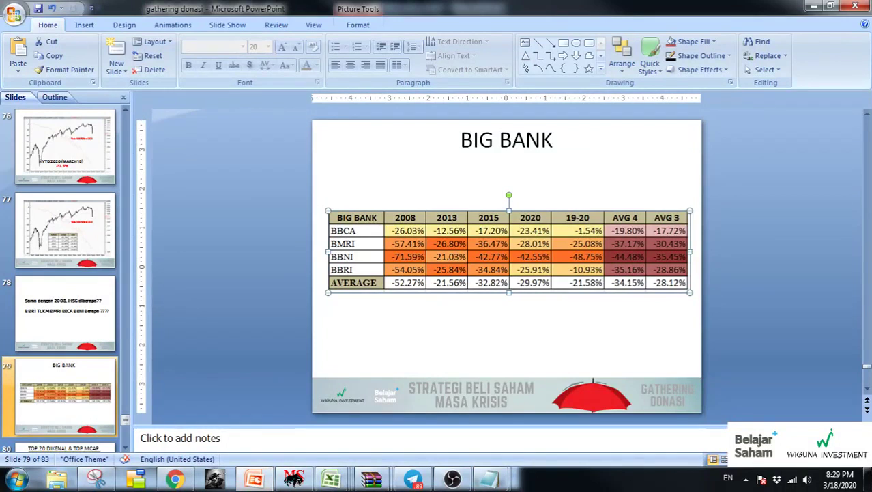
{"action": "scroll", "coordinate": [68, 410], "scroll_direction": "down", "scroll_amount": 4}
{"action": "left_click", "coordinate": [64, 228]}
{"action": "left_click", "coordinate": [89, 120]}
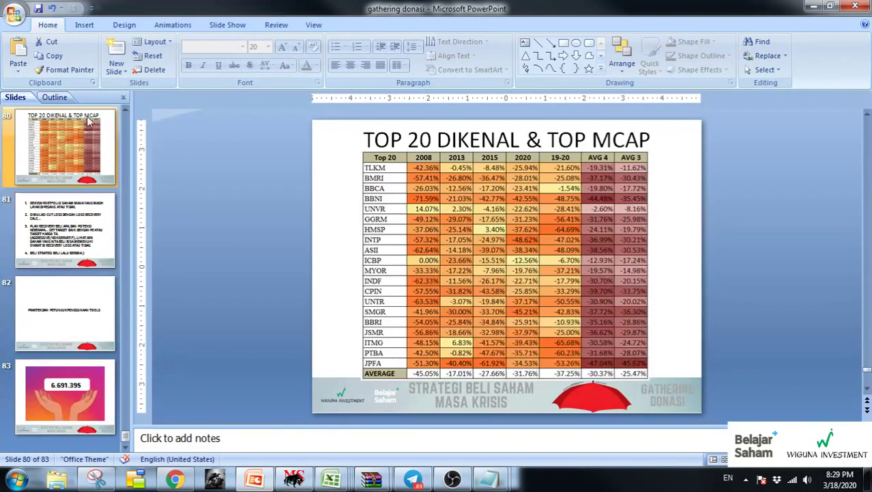
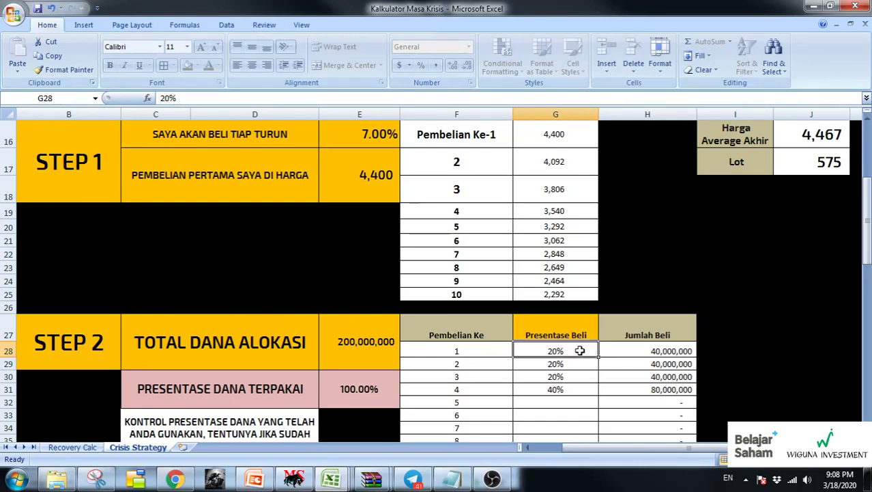
Set the Step 2 Presentase Beli for purchases 1, 2 and 3 to 20%, 30% and 50%, and clear the fourth purchase's percentage
{"action": "type", "text": "20"}
{"action": "key", "text": "Return"}
{"action": "type", "text": "30"}
{"action": "key", "text": "Return"}
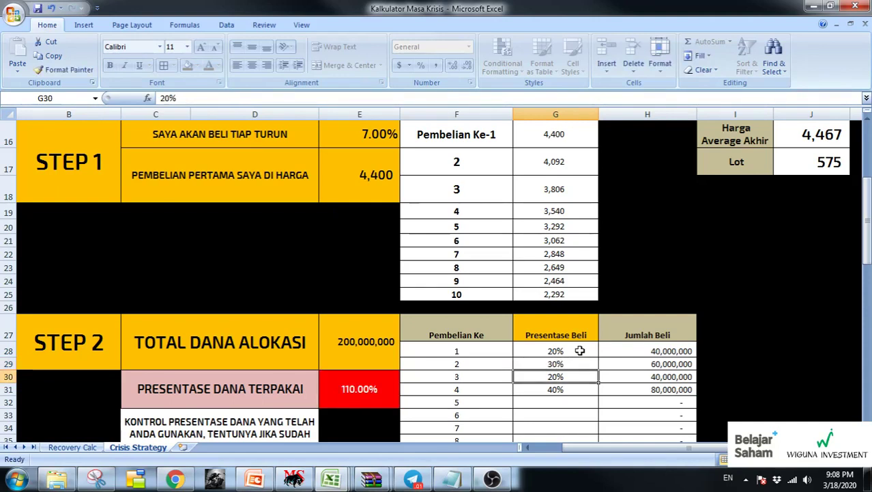
{"action": "type", "text": "50"}
{"action": "key", "text": "Return"}
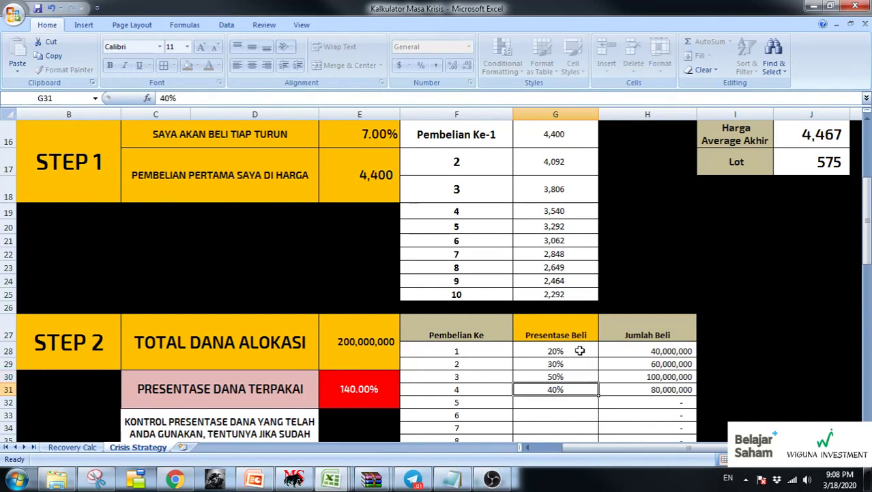
{"action": "key", "text": "Delete"}
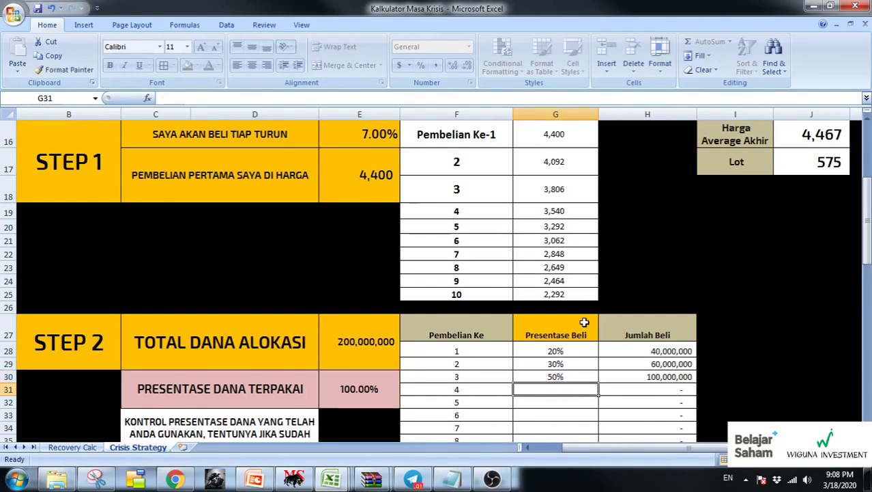
Clear the buy prices and buy amounts in rows 8 to 14 of the Multi Averaging Calculator
{"action": "scroll", "coordinate": [471, 286], "scroll_direction": "up", "scroll_amount": 5}
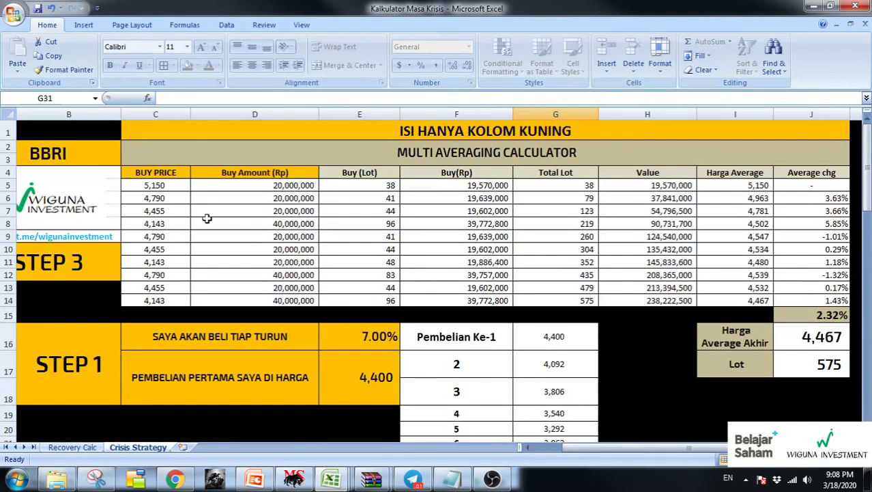
{"action": "left_click_drag", "start_coordinate": [165, 223], "coordinate": [244, 298]}
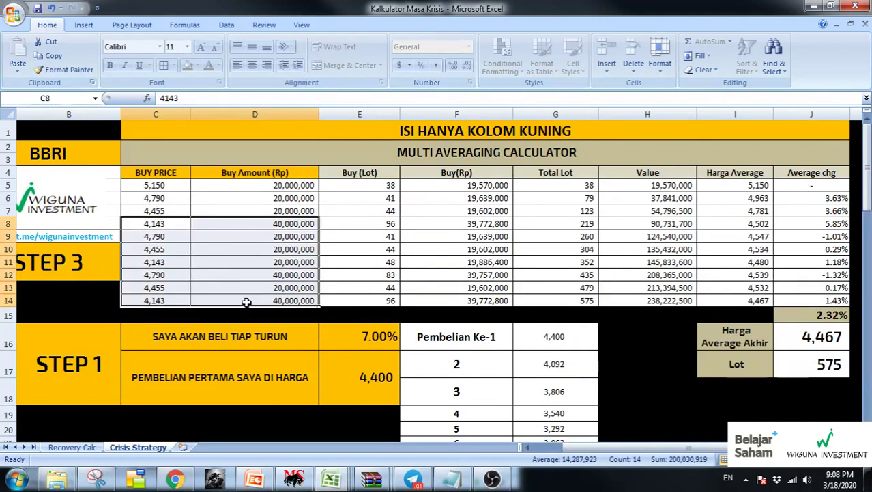
{"action": "key", "text": "Delete"}
Set the first two buy prices in the averaging calculator to 26650 and 33000
{"action": "left_click", "coordinate": [168, 185]}
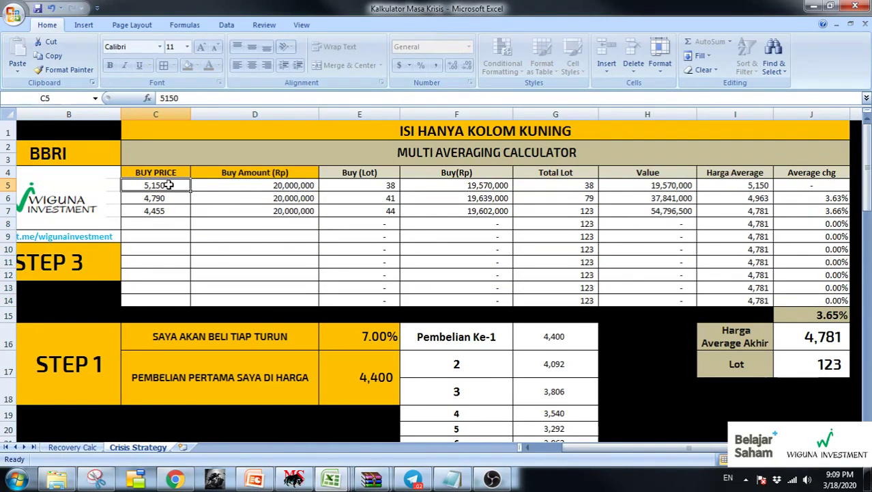
{"action": "type", "text": "26650"}
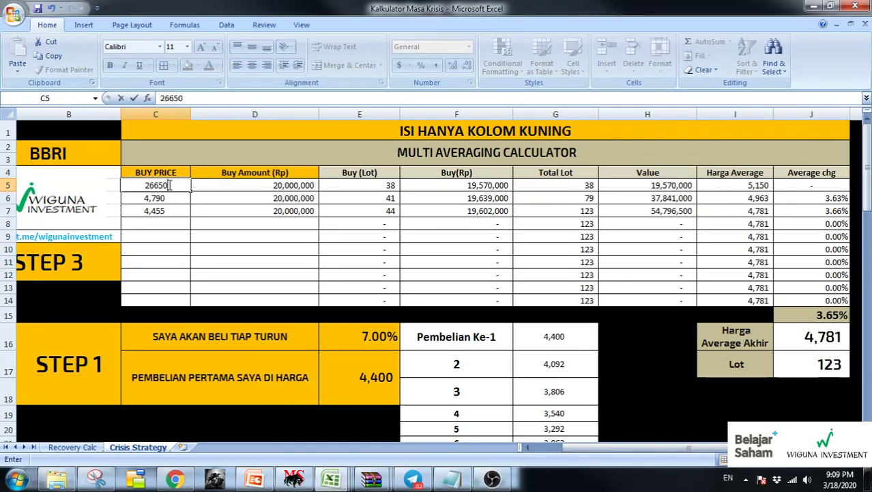
{"action": "key", "text": "Return"}
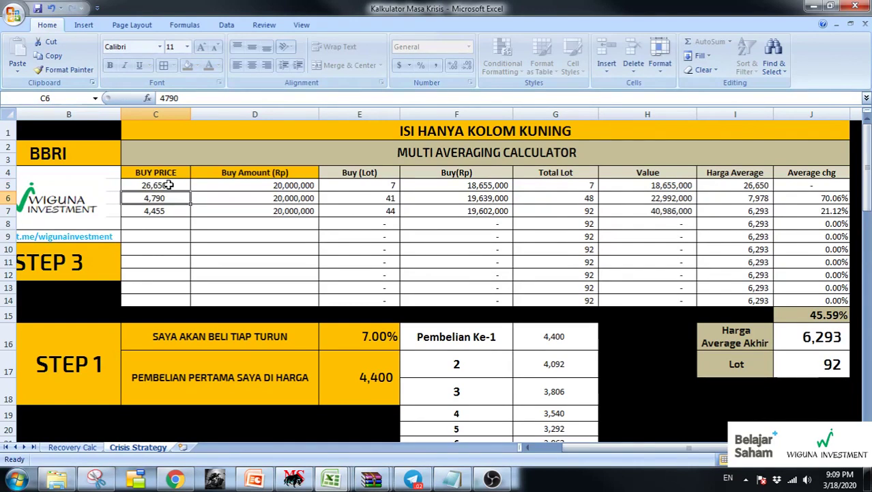
{"action": "type", "text": "33,000"}
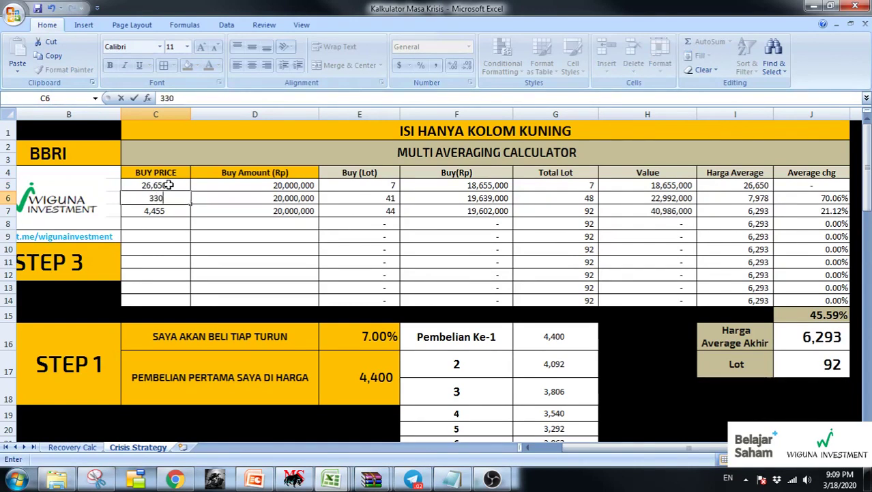
{"action": "key", "text": "Return"}
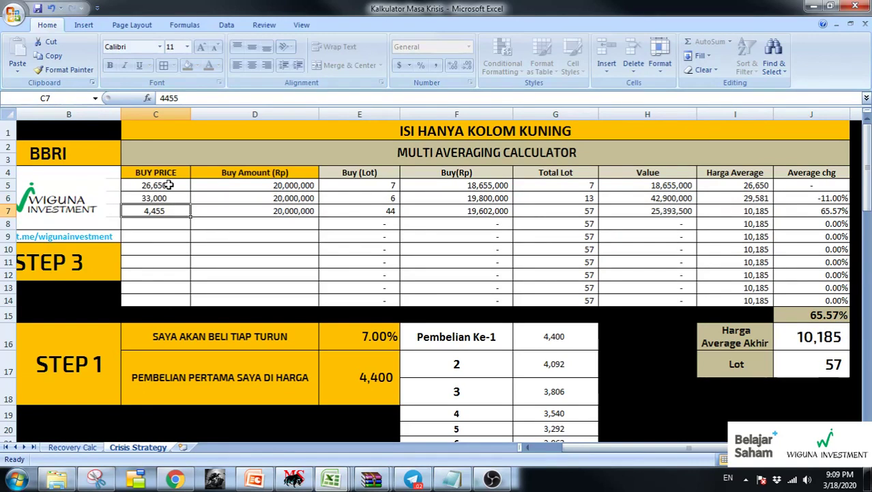
Set the buy prices in C5, C6 and C7 of the averaging calculator to 33000, 30000 and 27000
{"action": "key", "text": "Up"}
{"action": "key", "text": "Up"}
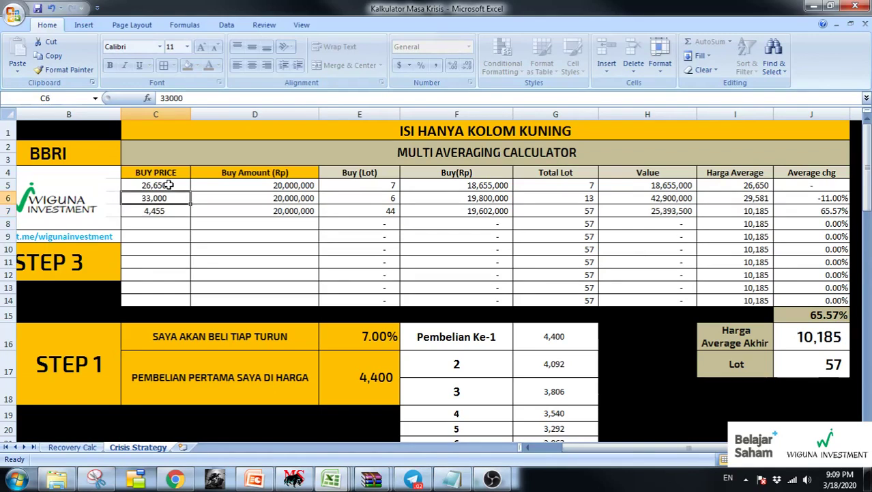
{"action": "key", "text": "Right"}
{"action": "key", "text": "Left"}
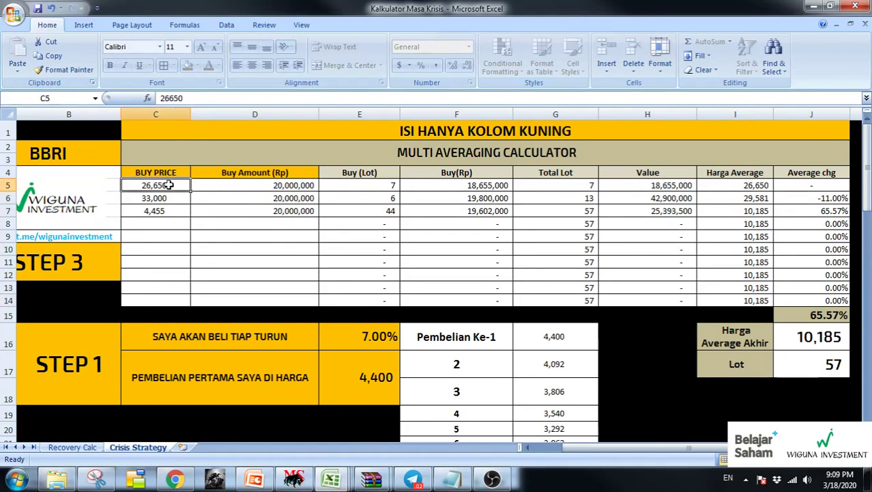
{"action": "type", "text": "33000"}
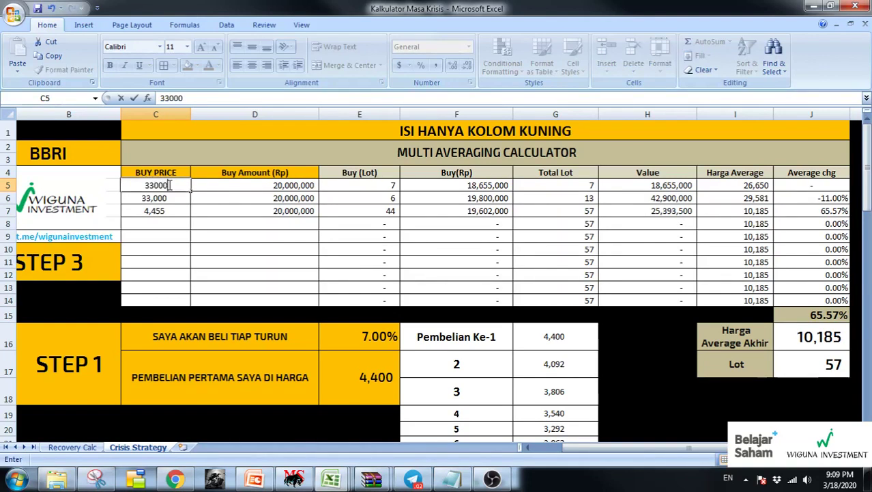
{"action": "key", "text": "Return"}
{"action": "type", "text": "30000"}
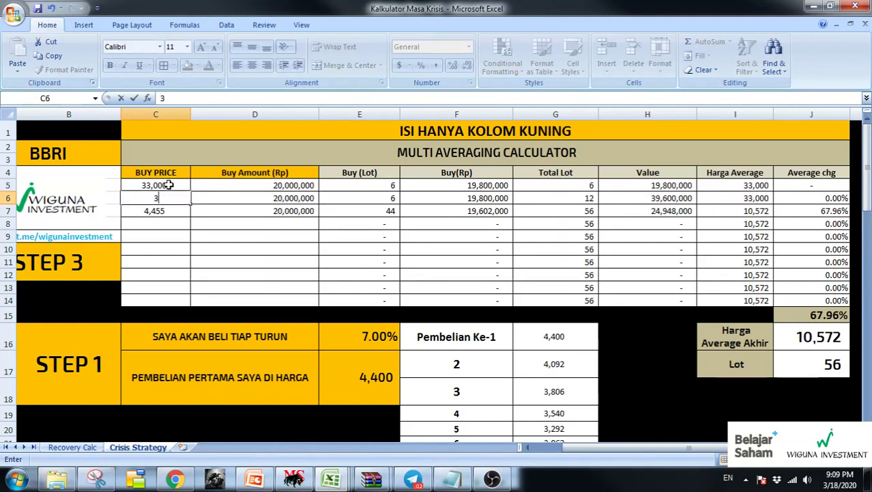
{"action": "key", "text": "Return"}
{"action": "type", "text": "27000"}
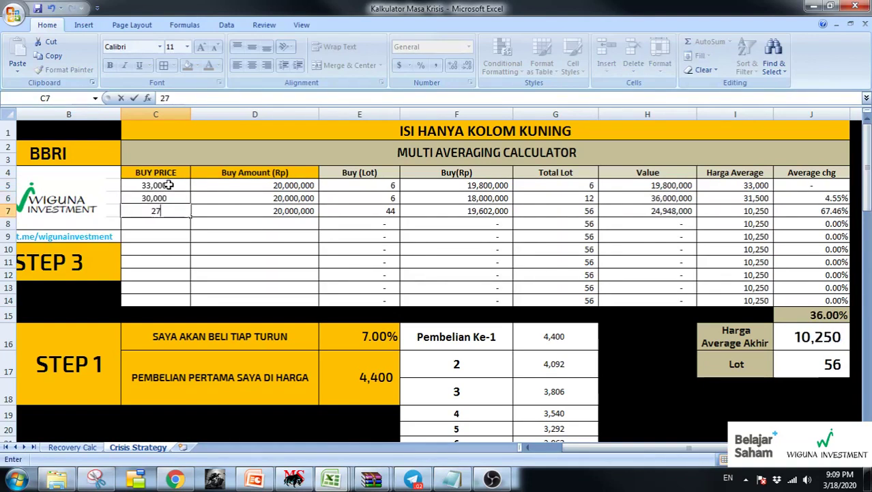
{"action": "key", "text": "Return"}
Set the buy amounts of the three purchases to 40,000,000, 60,000,000 and 100,000,000 in D5 to D7
{"action": "left_click", "coordinate": [232, 182]}
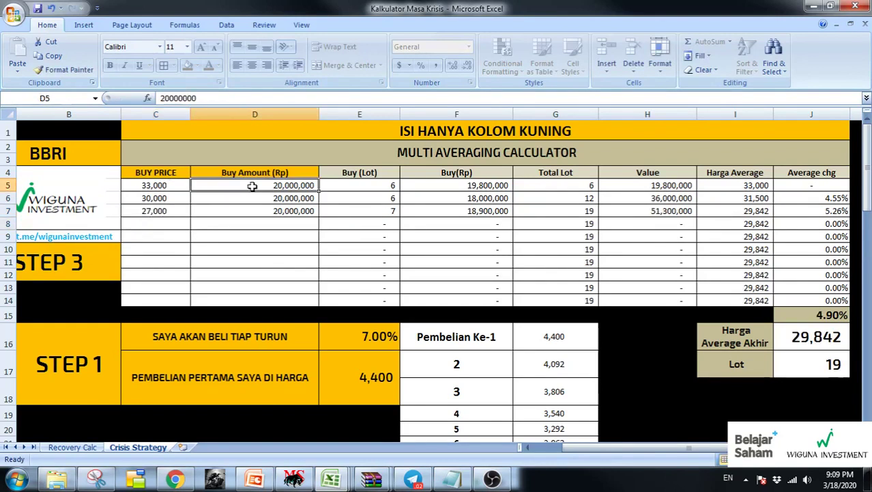
{"action": "scroll", "coordinate": [430, 244], "scroll_direction": "down", "scroll_amount": 8}
{"action": "scroll", "coordinate": [460, 250], "scroll_direction": "up", "scroll_amount": 8}
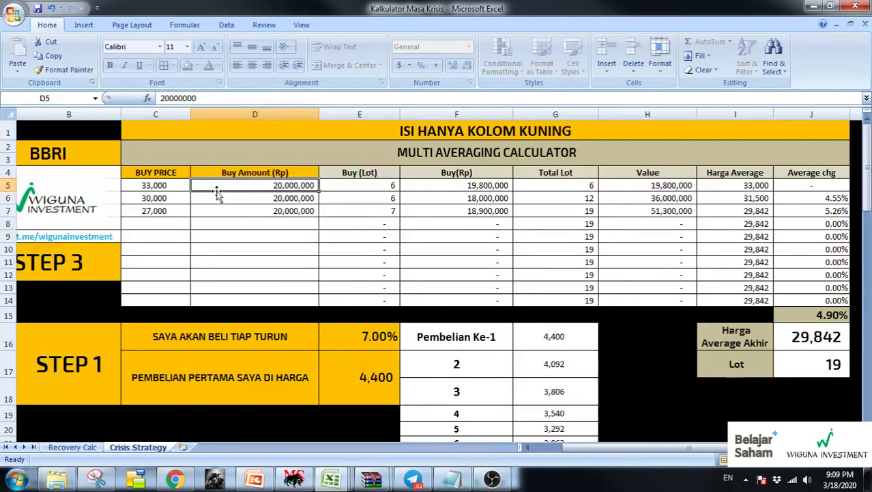
{"action": "type", "text": "40,000,"}
{"action": "type", "text": "000"}
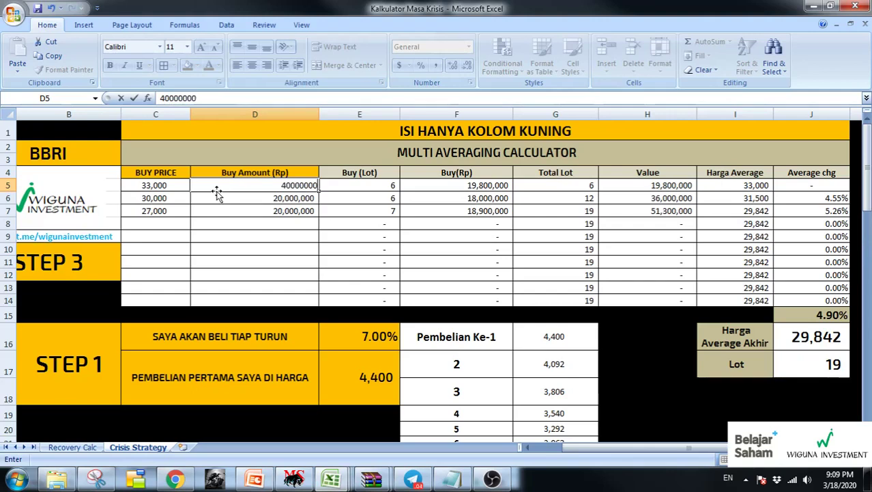
{"action": "key", "text": "Return"}
{"action": "type", "text": "60,000,000"}
{"action": "key", "text": "Return"}
{"action": "type", "text": "100,000,000"}
{"action": "key", "text": "Return"}
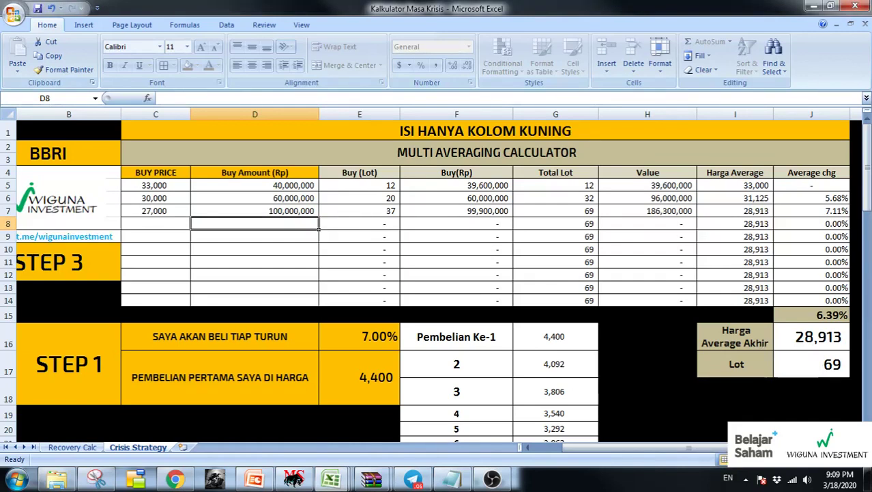
{"action": "scroll", "coordinate": [436, 280], "scroll_direction": "down", "scroll_amount": 2}
{"action": "scroll", "coordinate": [437, 280], "scroll_direction": "up", "scroll_amount": 2}
{"action": "scroll", "coordinate": [437, 273], "scroll_direction": "down", "scroll_amount": 1}
{"action": "scroll", "coordinate": [437, 273], "scroll_direction": "up", "scroll_amount": 1}
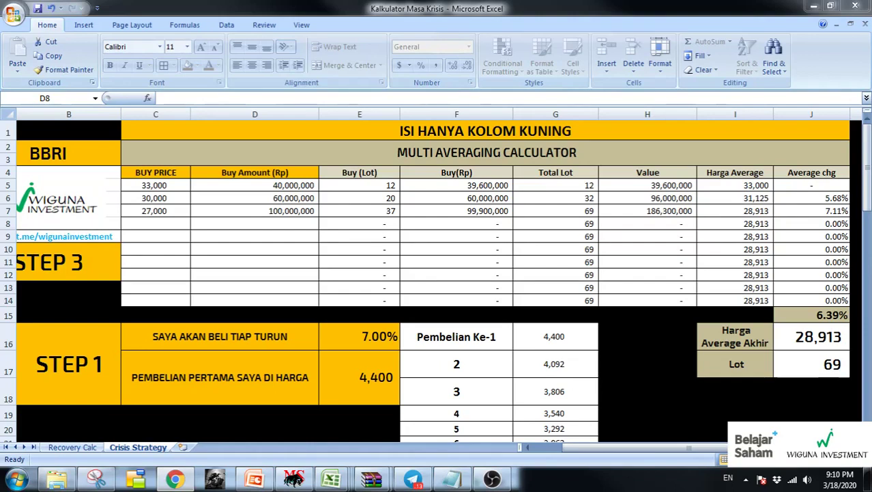
{"action": "left_click", "coordinate": [243, 205]}
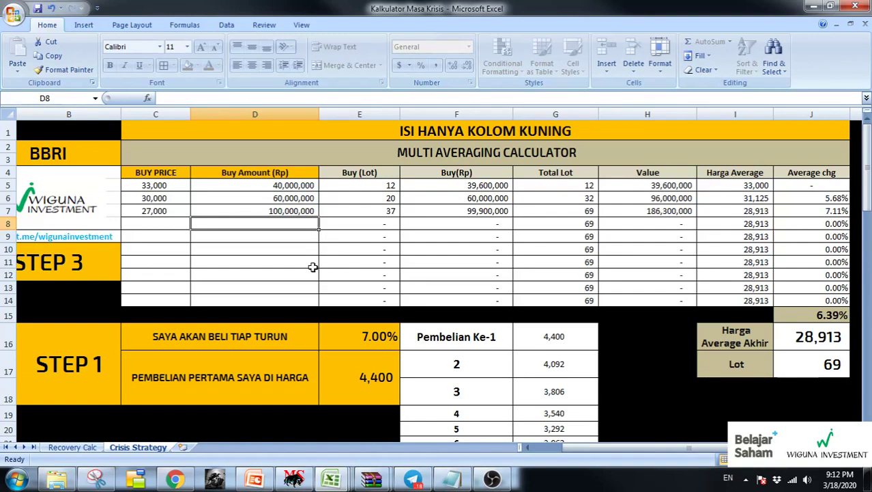
Add a fourth purchase in row 8 with a buy price of 25000 and a buy amount of 100,000,000
{"action": "scroll", "coordinate": [462, 339], "scroll_direction": "down", "scroll_amount": 6}
{"action": "left_click", "coordinate": [386, 285]}
{"action": "scroll", "coordinate": [339, 283], "scroll_direction": "up", "scroll_amount": 5}
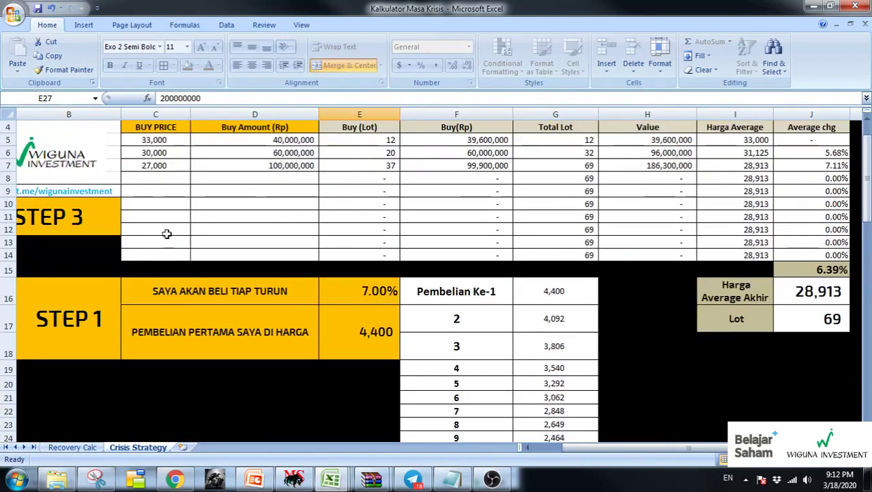
{"action": "scroll", "coordinate": [166, 245], "scroll_direction": "up", "scroll_amount": 1}
{"action": "left_click", "coordinate": [164, 222]}
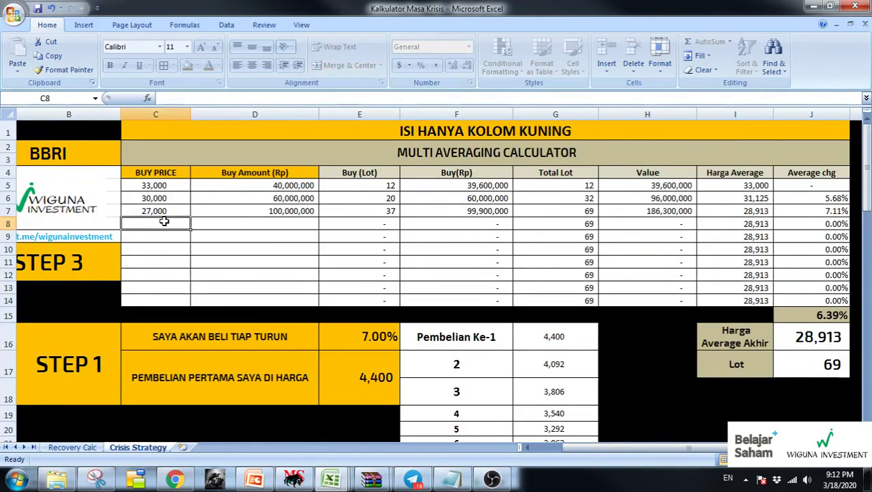
{"action": "type", "text": "25000"}
{"action": "key", "text": "Return"}
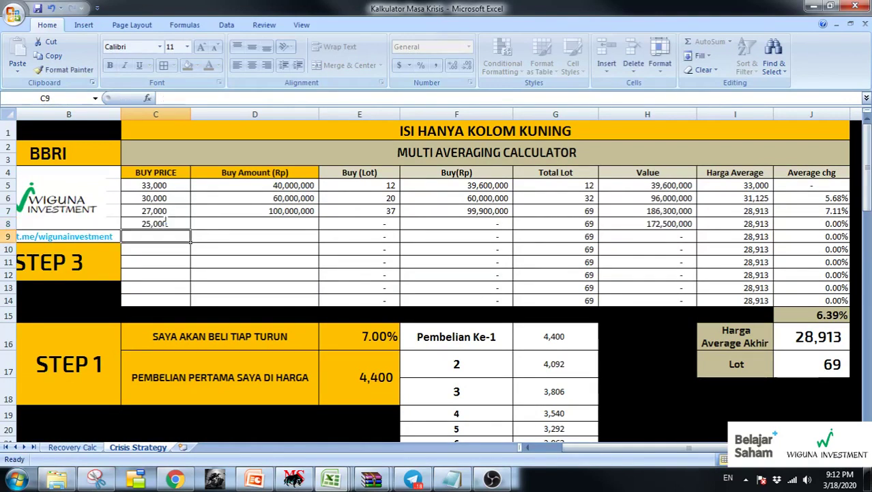
{"action": "key", "text": "Right"}
{"action": "key", "text": "Up"}
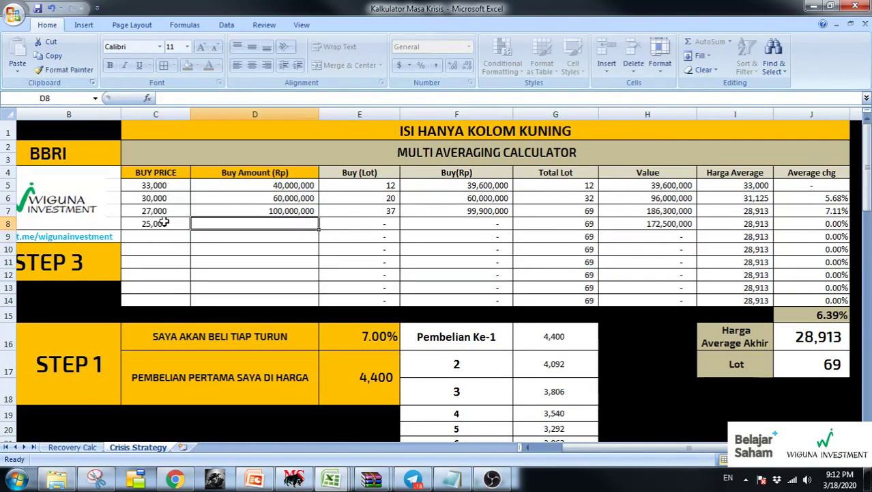
{"action": "type", "text": "1"}
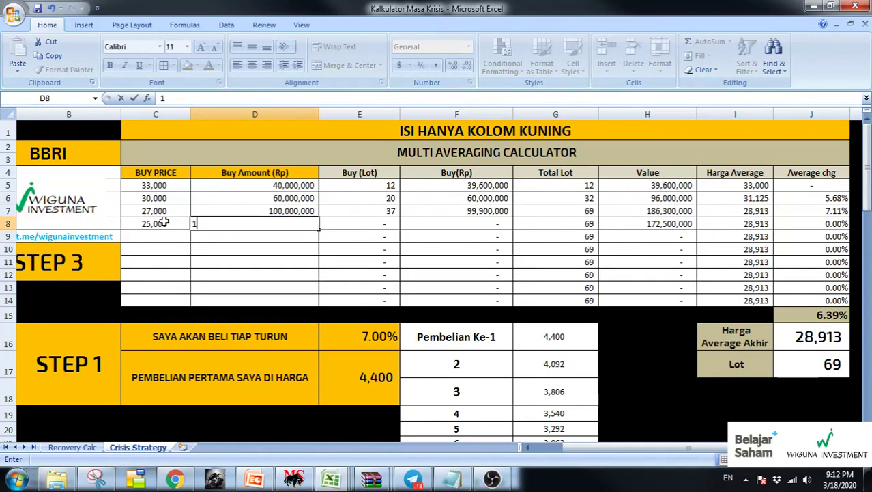
{"action": "type", "text": "00,000,000"}
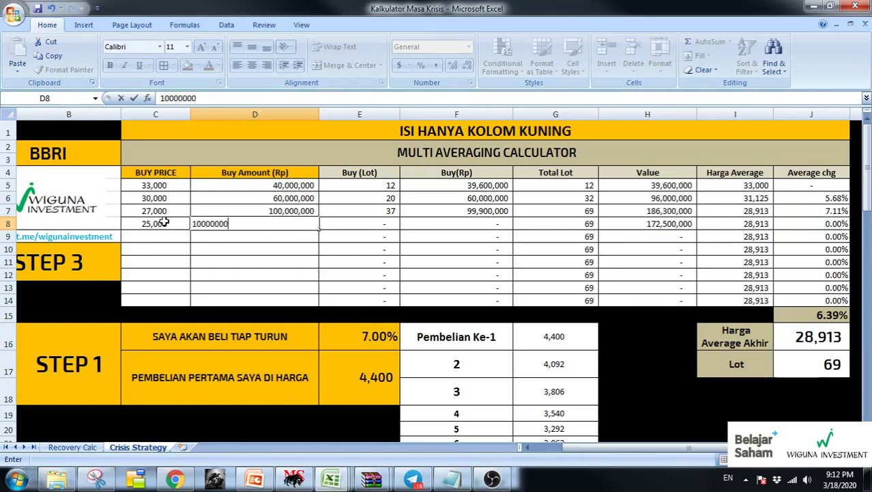
{"action": "key", "text": "Return"}
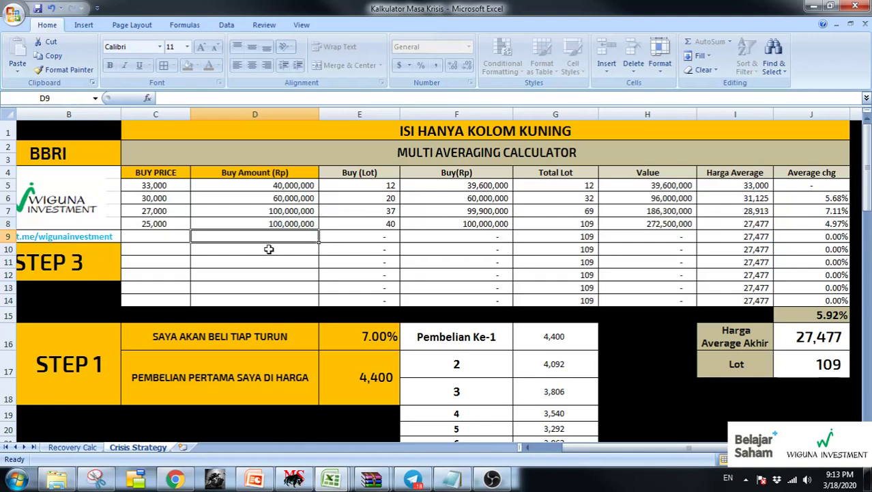
Clear the fourth purchase's buy price and buy amount from row 8
{"action": "key", "text": "Up"}
{"action": "key", "text": "Left"}
{"action": "key", "text": "Delete"}
{"action": "key", "text": "Right"}
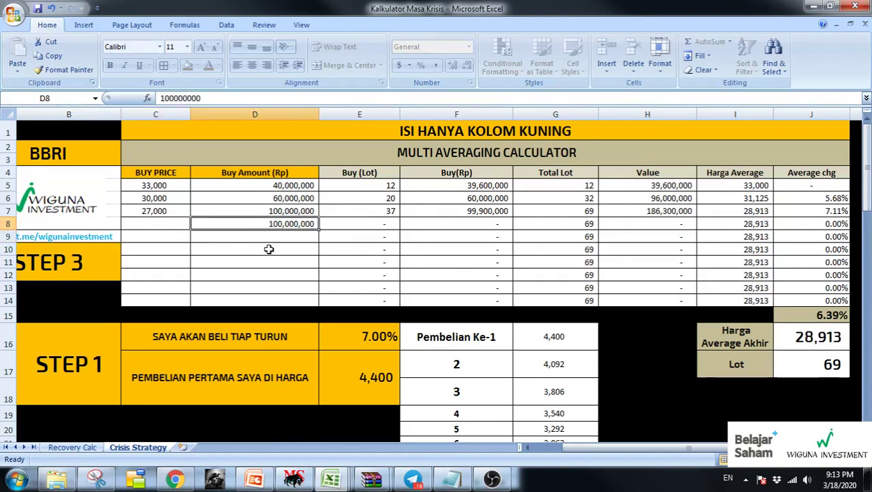
{"action": "key", "text": "Delete"}
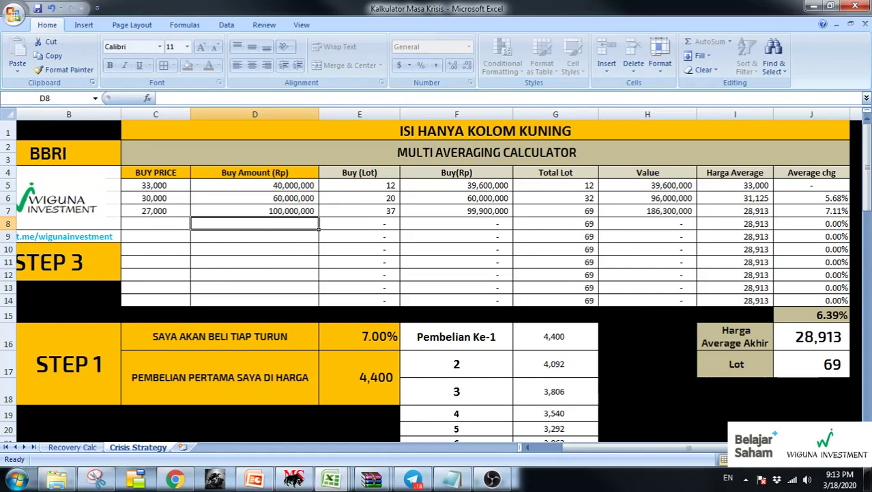
{"action": "scroll", "coordinate": [437, 273], "scroll_direction": "down", "scroll_amount": 1}
{"action": "scroll", "coordinate": [437, 273], "scroll_direction": "up", "scroll_amount": 1}
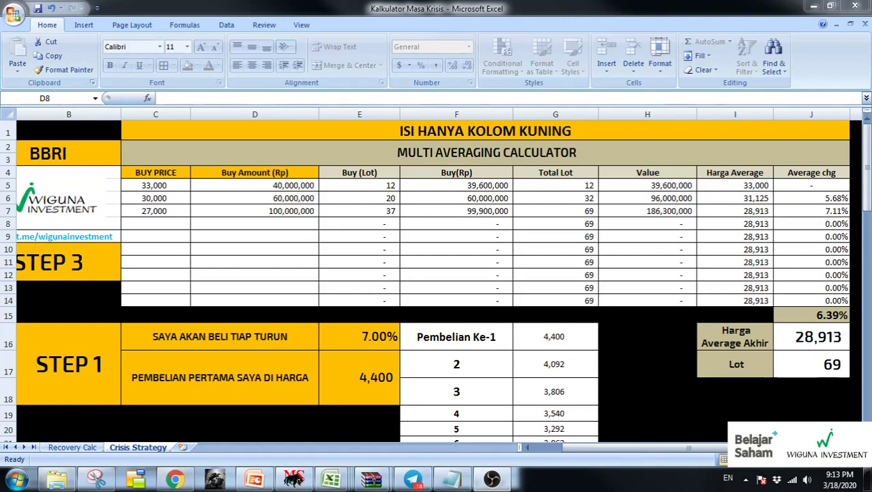
{"action": "mouse_move", "coordinate": [116, 421]}
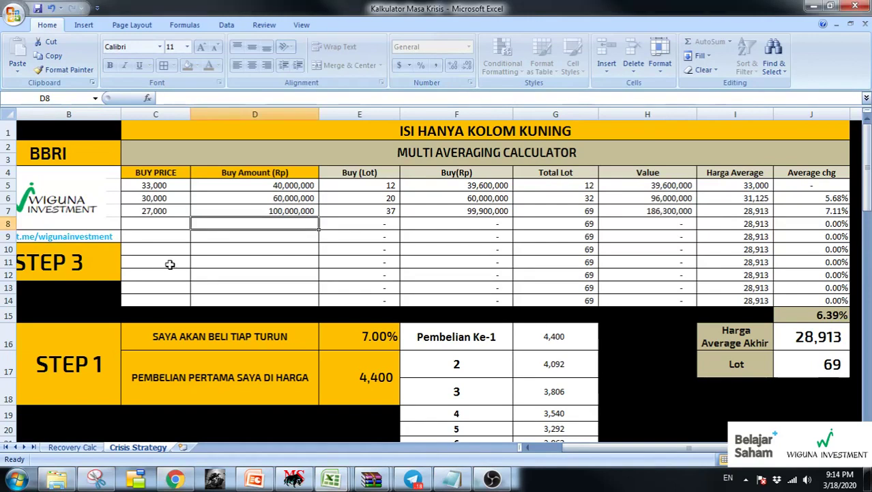
{"action": "mouse_move", "coordinate": [177, 226]}
{"action": "left_mouse_down"}
{"action": "mouse_move", "coordinate": [233, 257]}
{"action": "mouse_move", "coordinate": [266, 261]}
{"action": "left_mouse_up"}
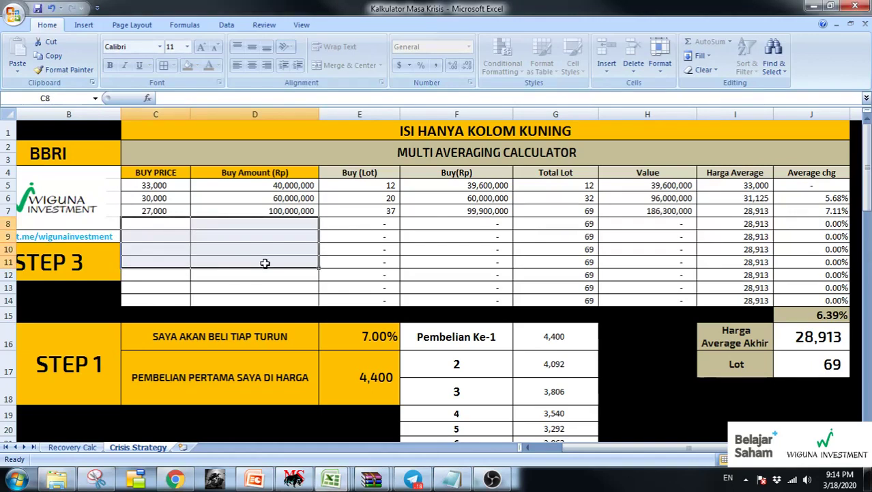
{"action": "left_click_drag", "start_coordinate": [156, 225], "coordinate": [260, 248]}
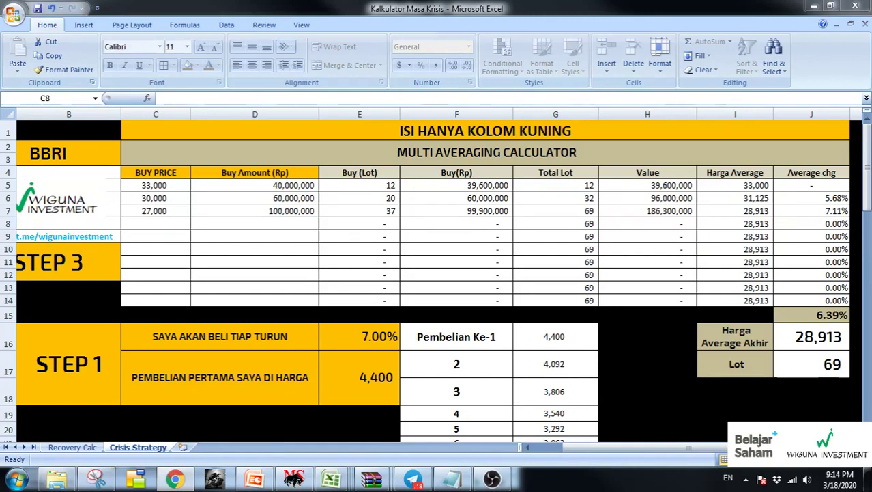
{"action": "key", "text": "alt+Tab"}
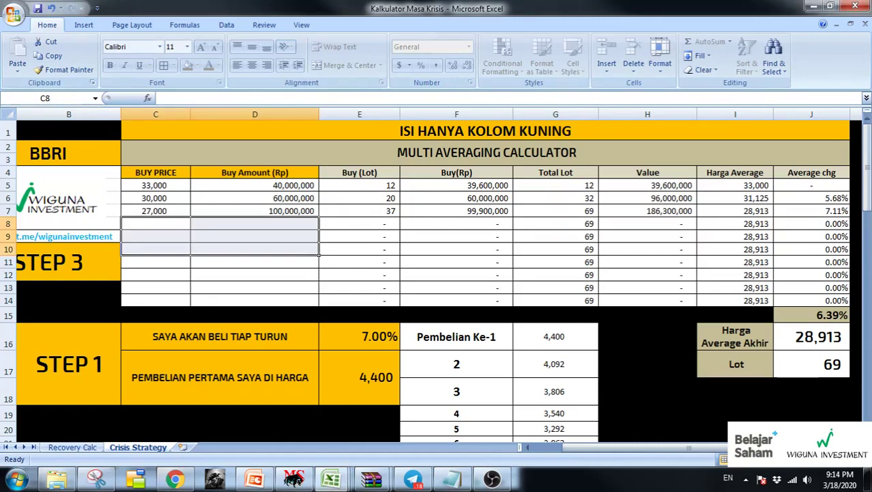
Switch to Chrome, load idx.co.id and open the Keterbukaan Informasi page for listed companies
{"action": "left_click", "coordinate": [178, 481]}
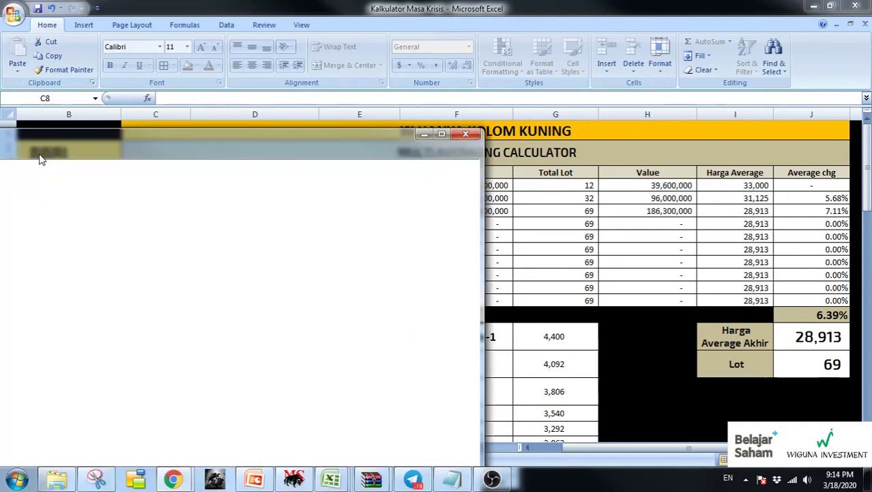
{"action": "type", "text": "idx.co.id"}
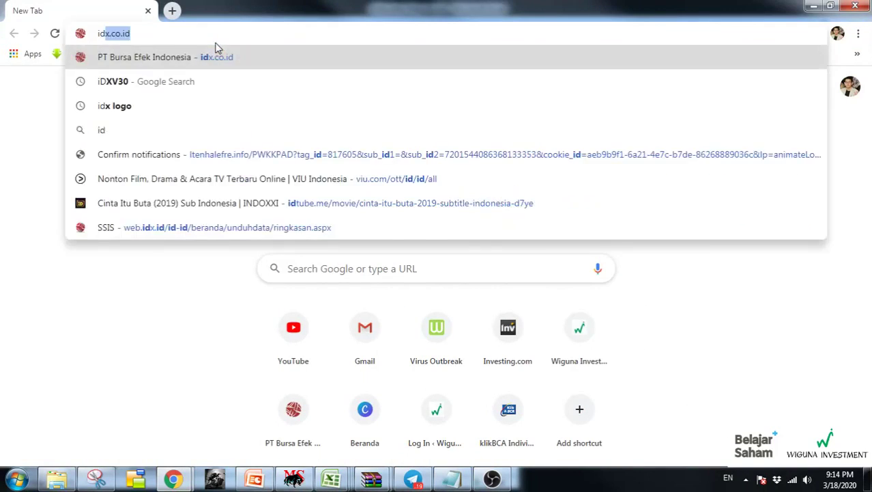
{"action": "key", "text": "Return"}
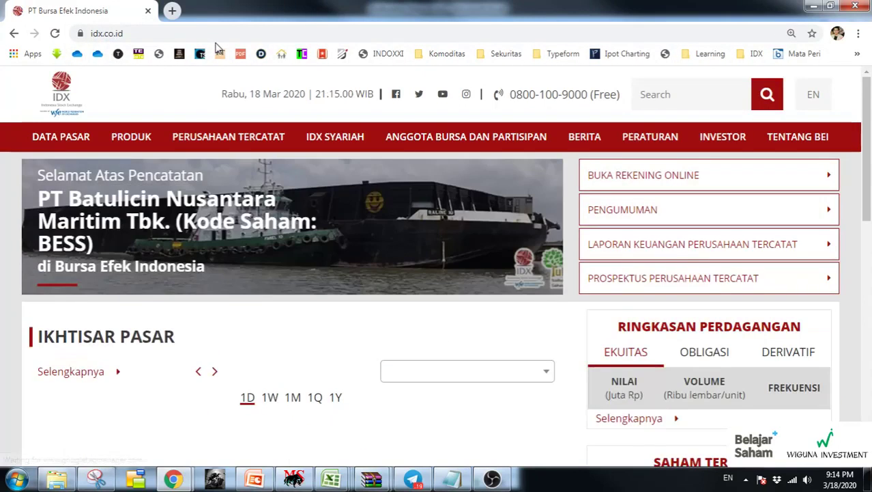
{"action": "mouse_move", "coordinate": [266, 137]}
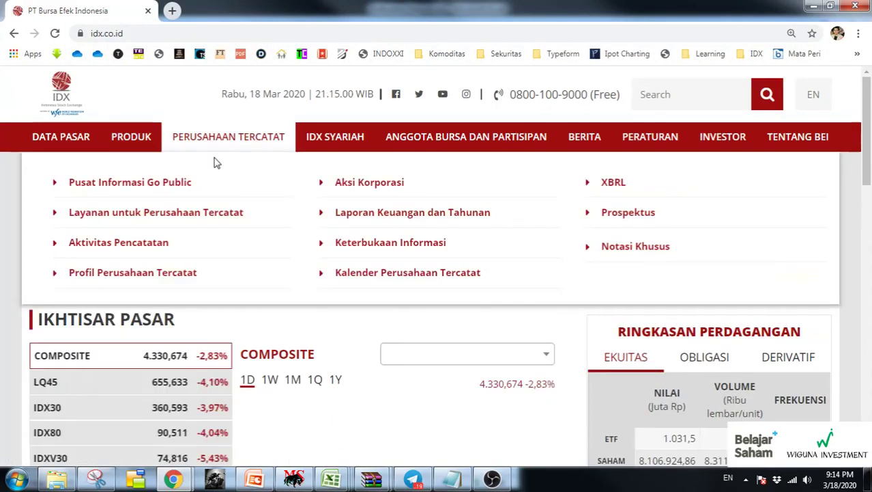
{"action": "left_click", "coordinate": [340, 252]}
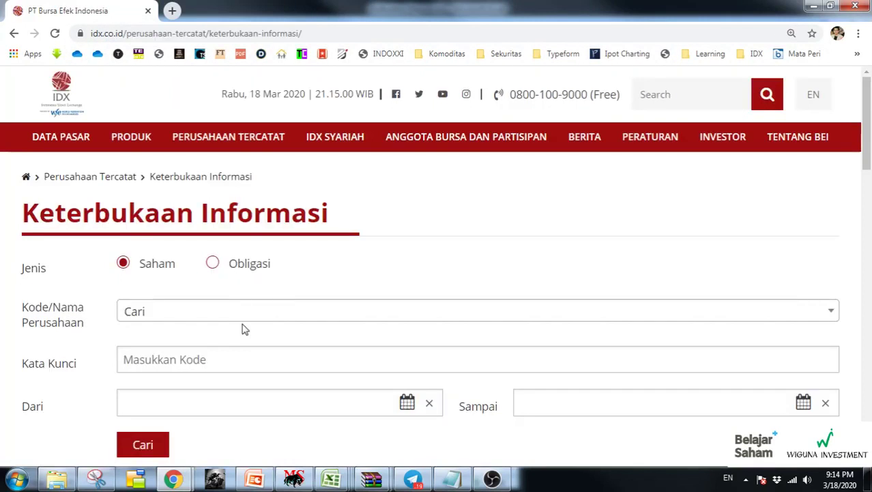
Search the disclosures for the company code BBNI and look through the listed announcements
{"action": "left_click", "coordinate": [235, 312]}
{"action": "type", "text": "bbni"}
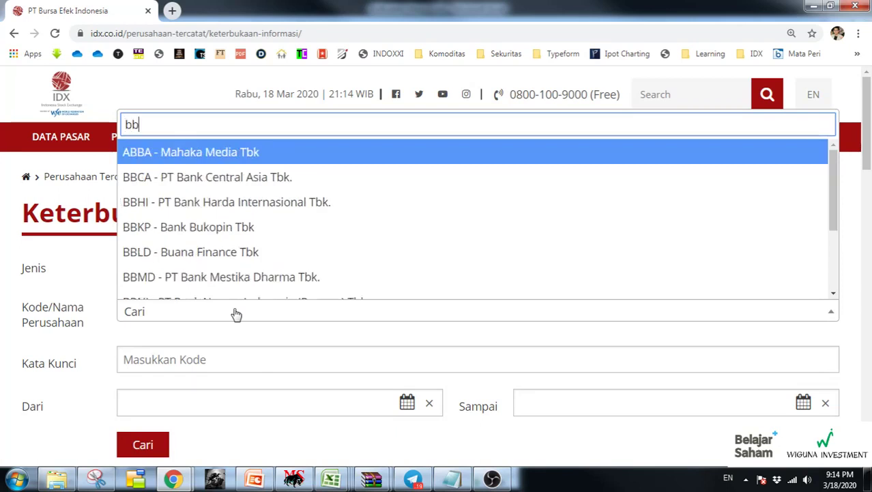
{"action": "left_click", "coordinate": [231, 289]}
{"action": "left_click", "coordinate": [154, 448]}
{"action": "scroll", "coordinate": [267, 301], "scroll_direction": "down", "scroll_amount": 3}
{"action": "scroll", "coordinate": [269, 292], "scroll_direction": "down", "scroll_amount": 6}
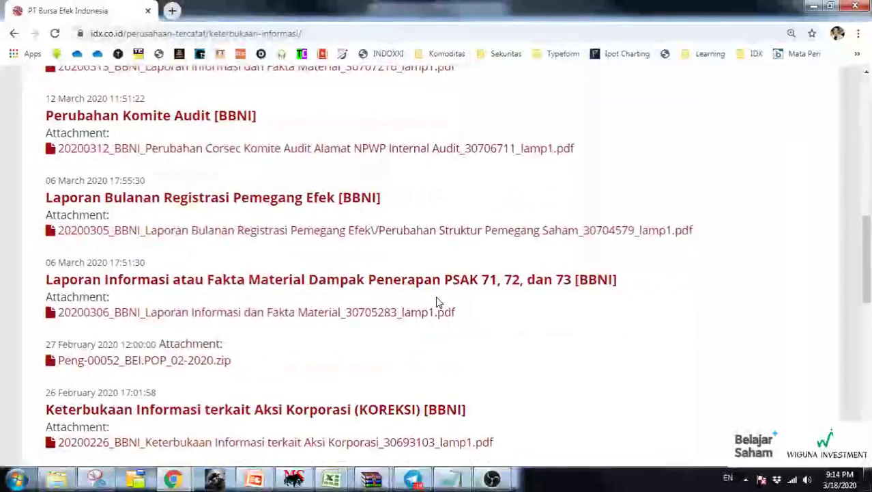
Open the 6 March 2020 BBNI attachment on the impact of PSAK 71, 72 and 73 and read through the letter
{"action": "left_click", "coordinate": [229, 316]}
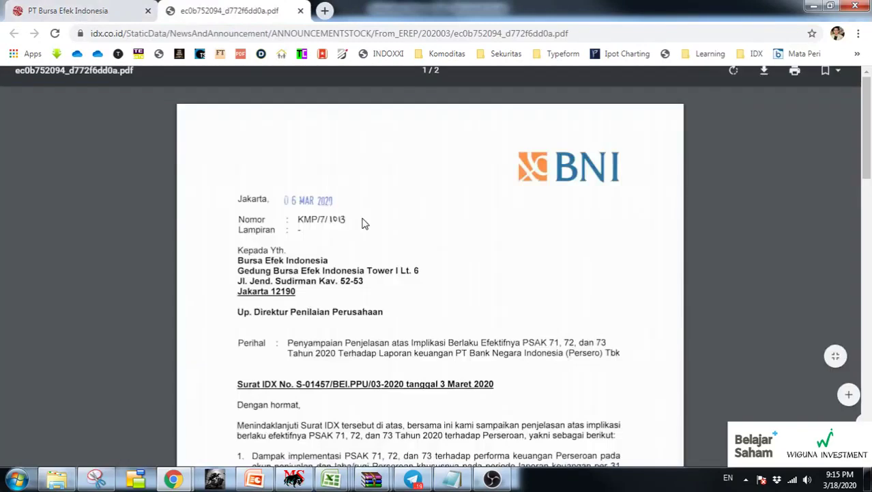
{"action": "scroll", "coordinate": [410, 230], "scroll_direction": "down", "scroll_amount": 10}
{"action": "scroll", "coordinate": [411, 232], "scroll_direction": "up", "scroll_amount": 10}
{"action": "scroll", "coordinate": [415, 231], "scroll_direction": "down", "scroll_amount": 10}
{"action": "scroll", "coordinate": [439, 247], "scroll_direction": "up", "scroll_amount": 3}
{"action": "scroll", "coordinate": [451, 231], "scroll_direction": "up", "scroll_amount": 15}
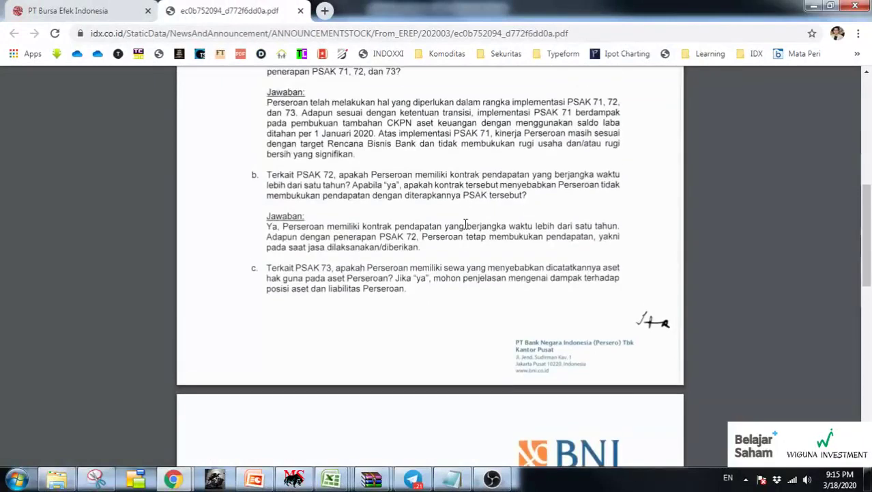
Close the PDF, minimize the browser and switch to the gathering donasi presentation in PowerPoint
{"action": "left_click", "coordinate": [300, 10]}
{"action": "left_click", "coordinate": [812, 7]}
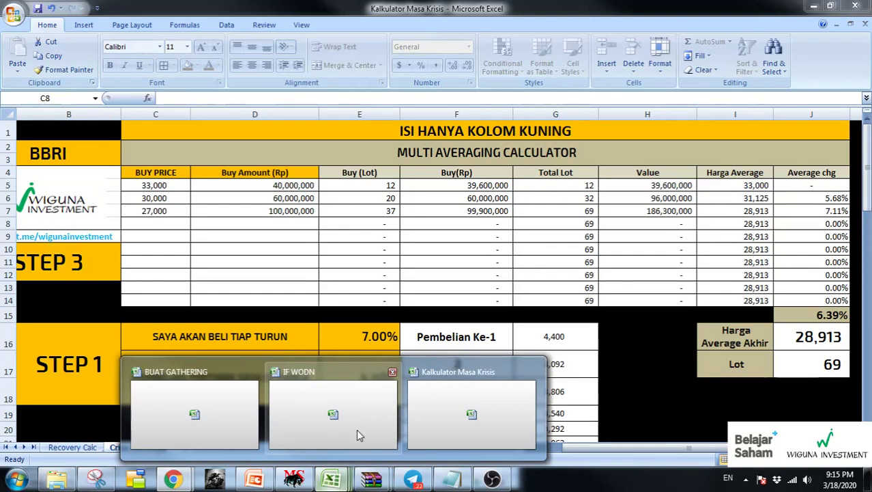
{"action": "left_click", "coordinate": [254, 479]}
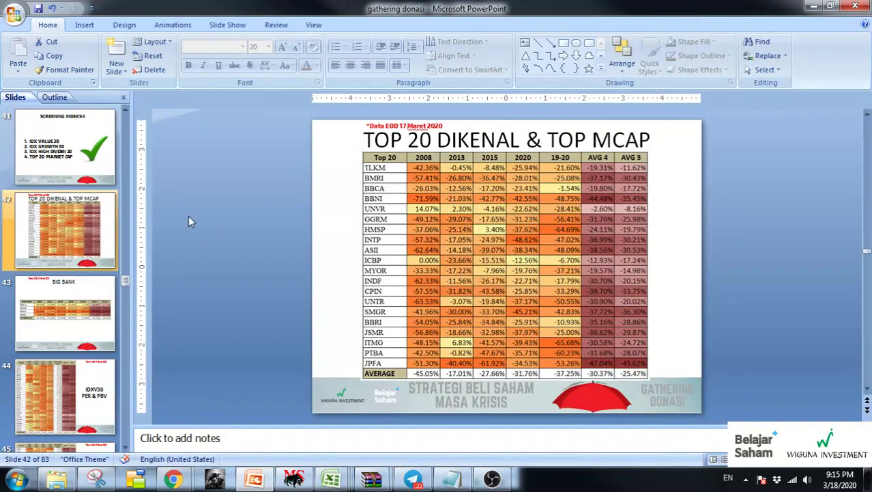
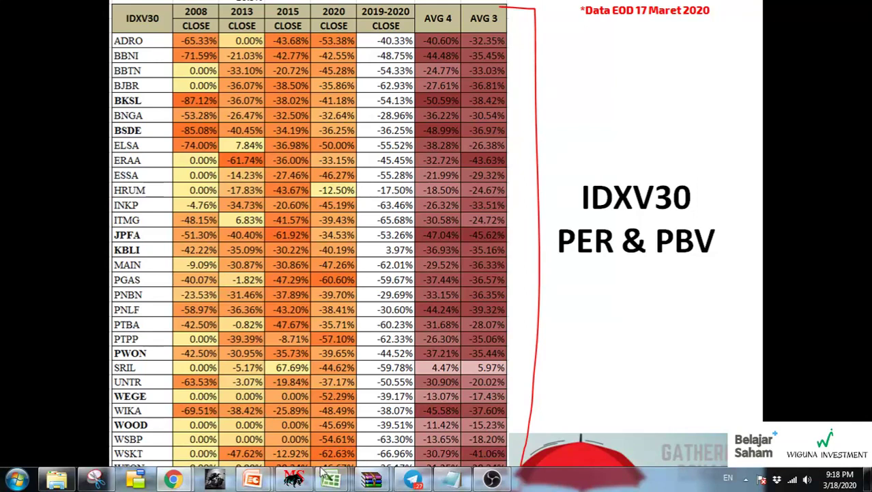
Switch to the BUAT GATHERING workbook in Excel and check Sheet2 and Sheet3
{"action": "mouse_move", "coordinate": [324, 475]}
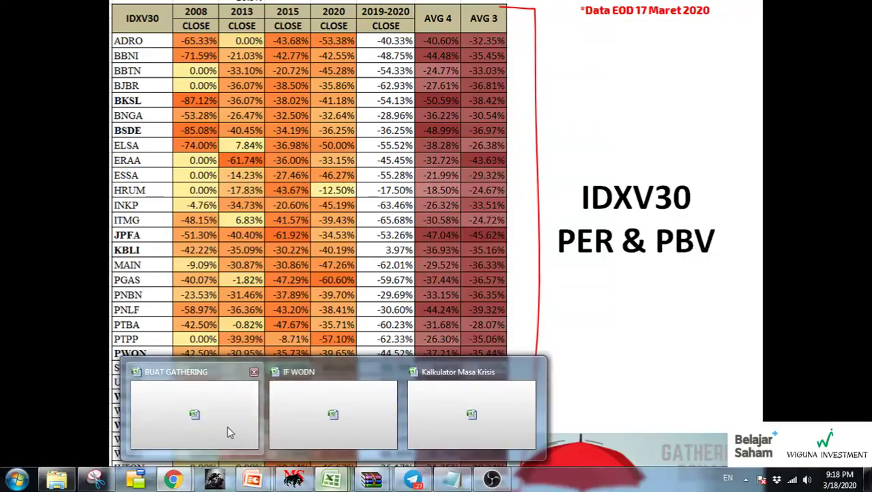
{"action": "left_click", "coordinate": [230, 431]}
{"action": "left_click", "coordinate": [104, 447]}
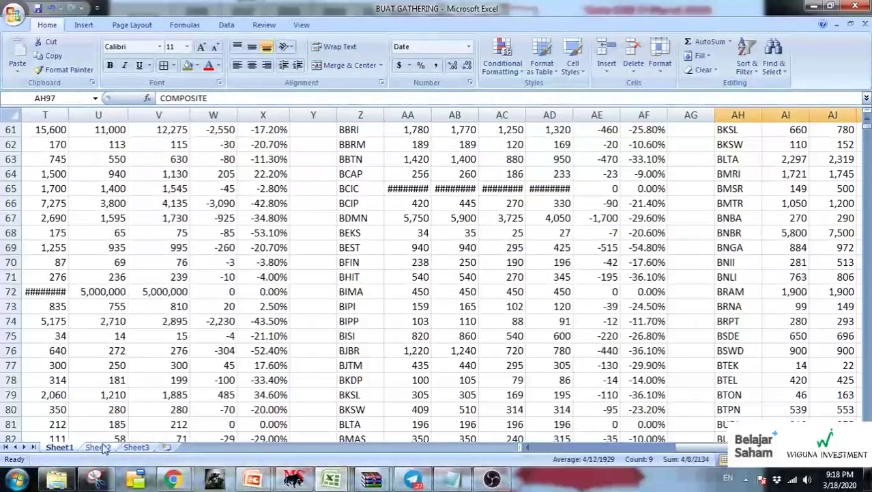
{"action": "scroll", "coordinate": [135, 436], "scroll_direction": "up", "scroll_amount": 9}
{"action": "left_click", "coordinate": [137, 447]}
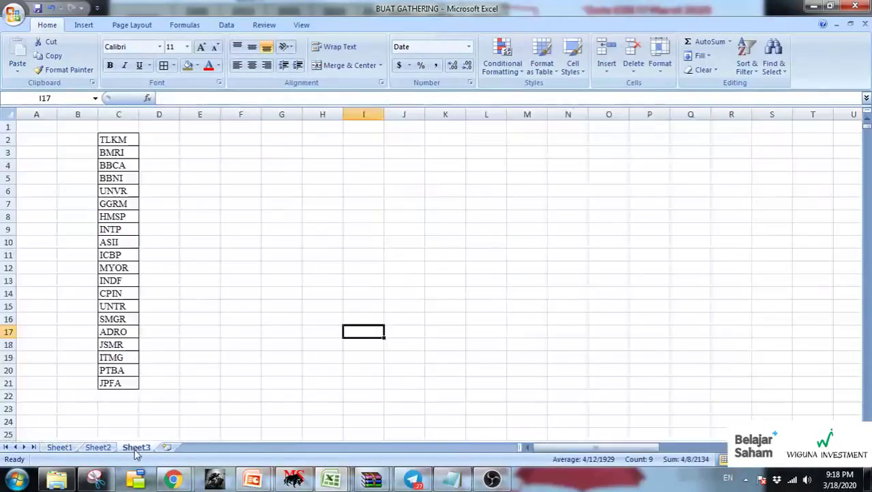
Open the recent workbook corona excel, check the contents of its sheets, and close it
{"action": "left_click", "coordinate": [14, 14]}
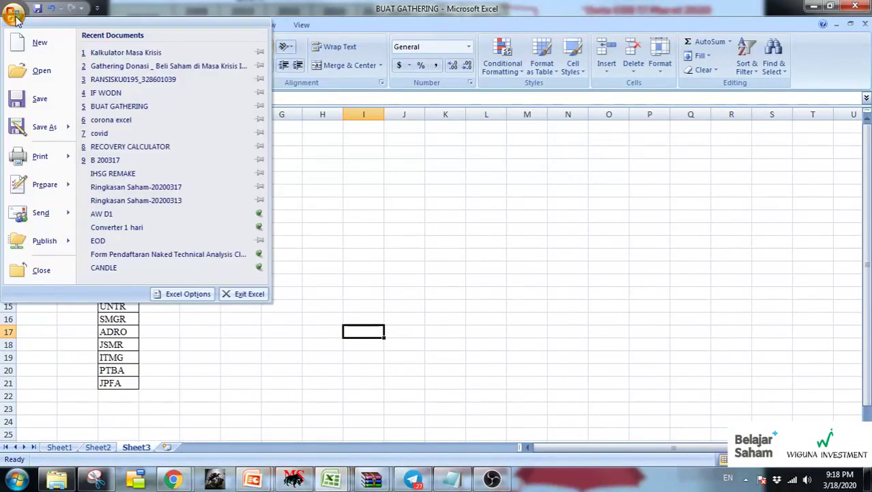
{"action": "left_click", "coordinate": [166, 124]}
{"action": "scroll", "coordinate": [222, 156], "scroll_direction": "up", "scroll_amount": 9}
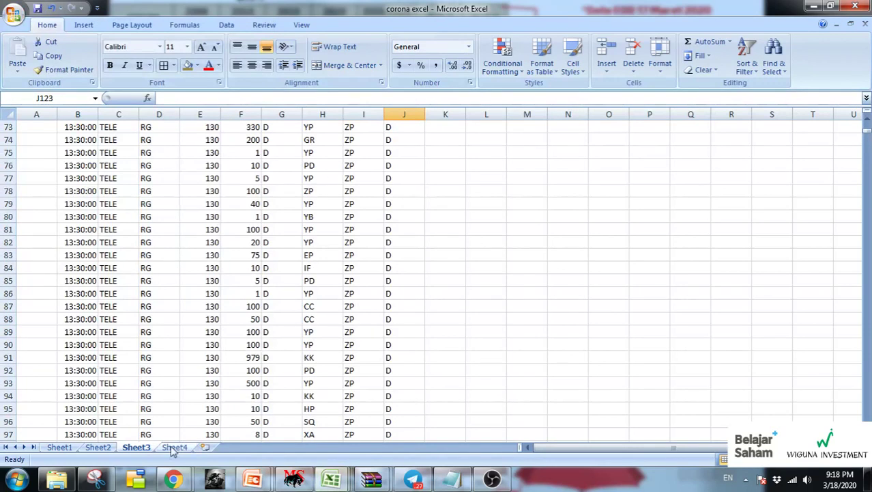
{"action": "left_click", "coordinate": [174, 447]}
{"action": "left_click", "coordinate": [97, 447]}
{"action": "left_click", "coordinate": [60, 447]}
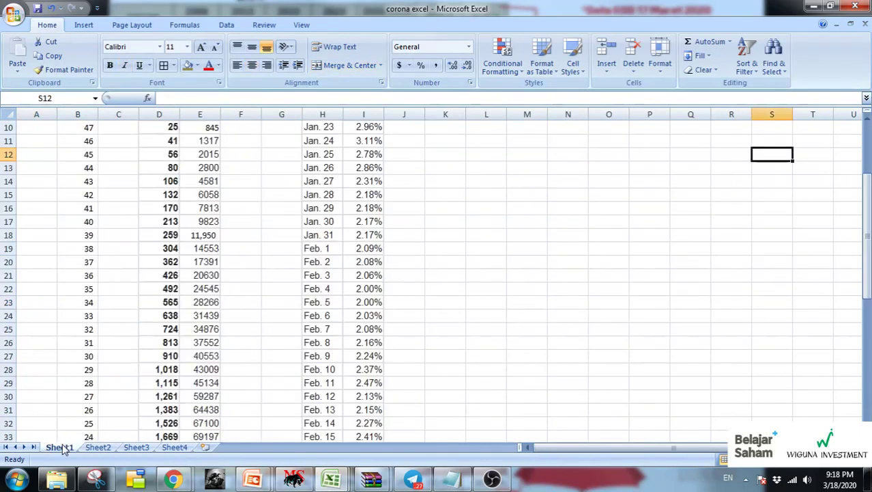
{"action": "scroll", "coordinate": [247, 288], "scroll_direction": "up", "scroll_amount": 3}
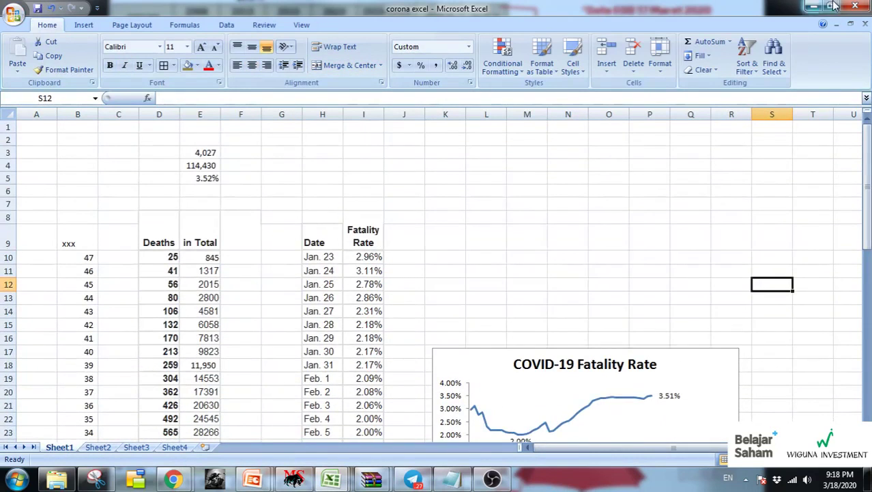
{"action": "left_click", "coordinate": [855, 6]}
Open the recent workbook IF WODN and examine its sheets, including the IHSG data and chart on Sheet1
{"action": "left_click", "coordinate": [12, 15]}
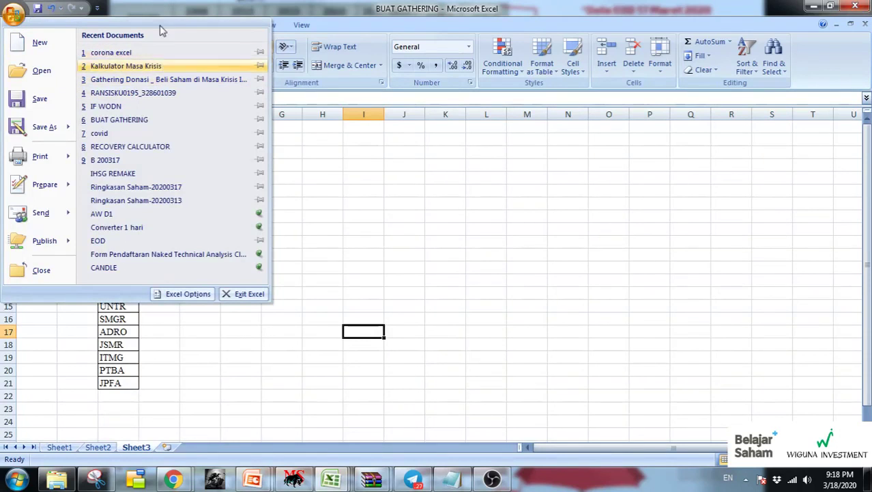
{"action": "left_click", "coordinate": [172, 111]}
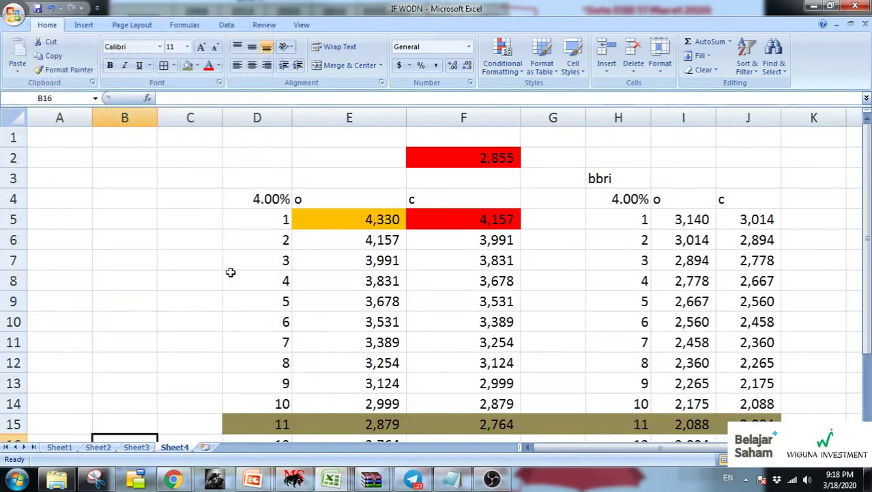
{"action": "left_click", "coordinate": [122, 451]}
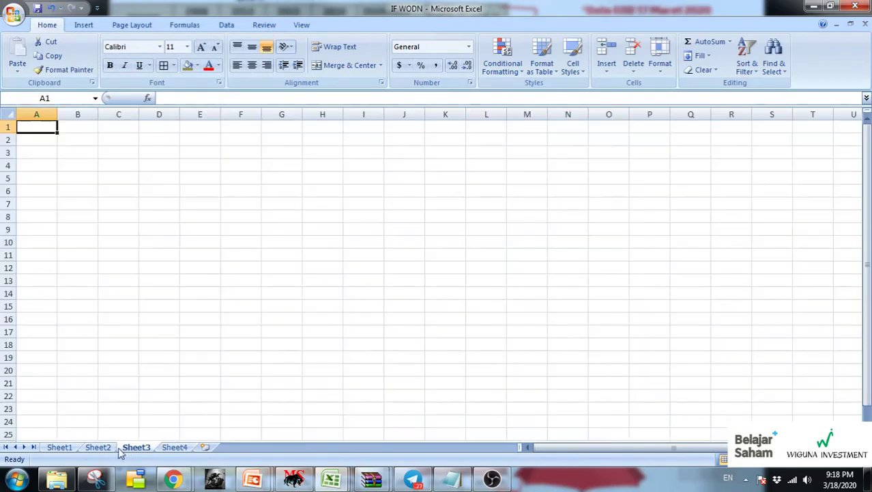
{"action": "left_click", "coordinate": [102, 450]}
{"action": "left_click", "coordinate": [60, 447]}
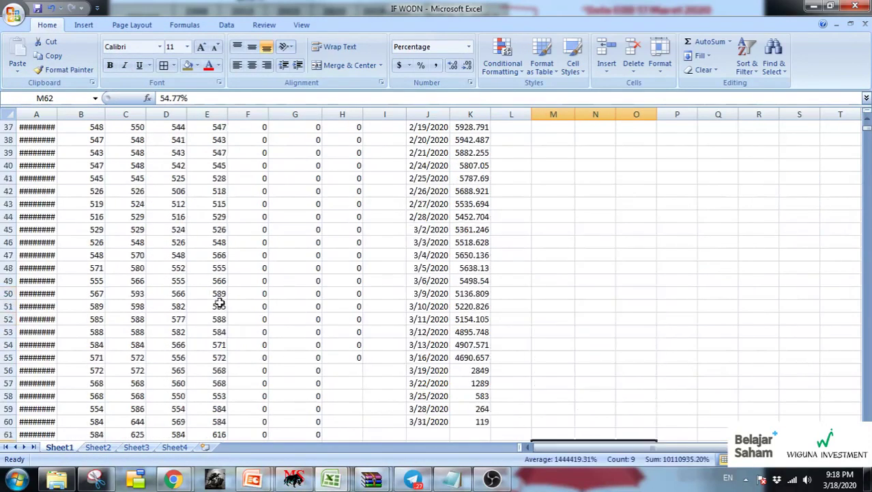
{"action": "scroll", "coordinate": [280, 307], "scroll_direction": "up", "scroll_amount": 12}
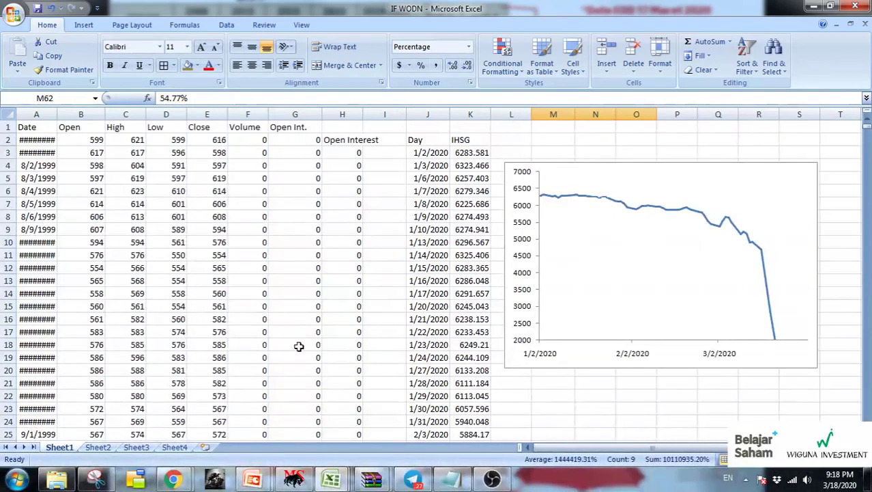
{"action": "scroll", "coordinate": [331, 378], "scroll_direction": "down", "scroll_amount": 6}
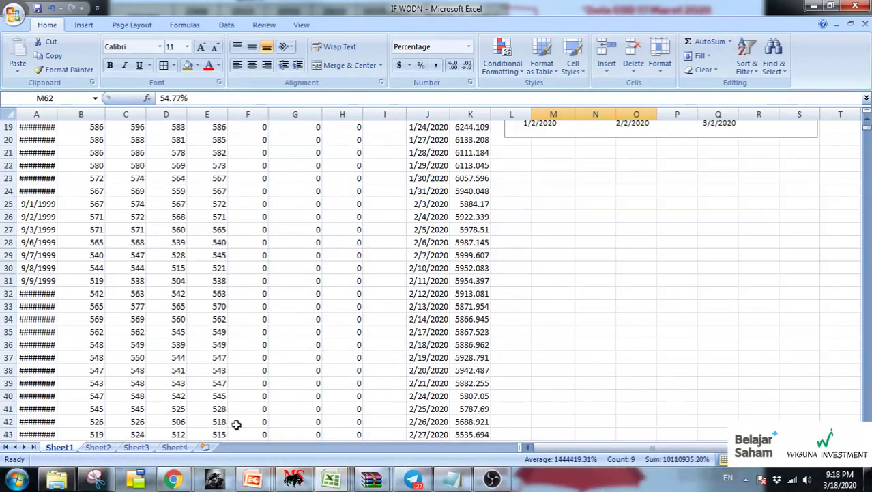
{"action": "left_click", "coordinate": [183, 448]}
Open the Ringkasan Saham-20200317 workbook and inspect the formula behind the Open total in M3
{"action": "left_click", "coordinate": [16, 18]}
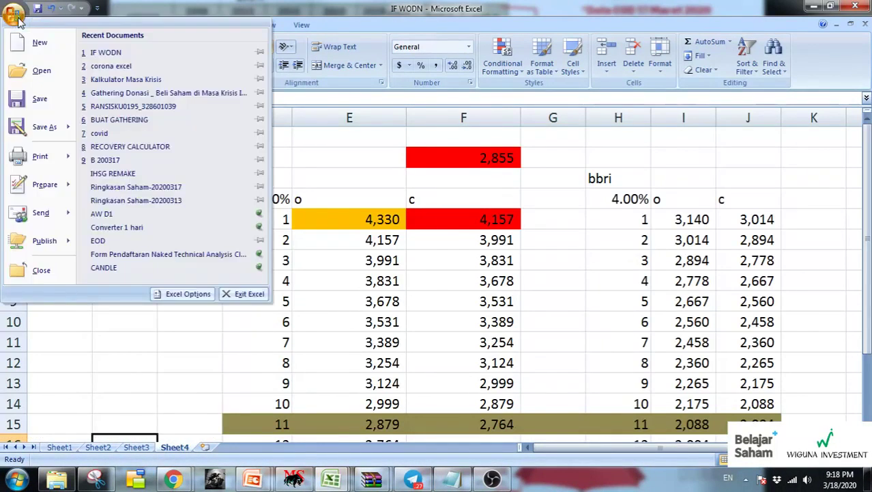
{"action": "left_click", "coordinate": [45, 483]}
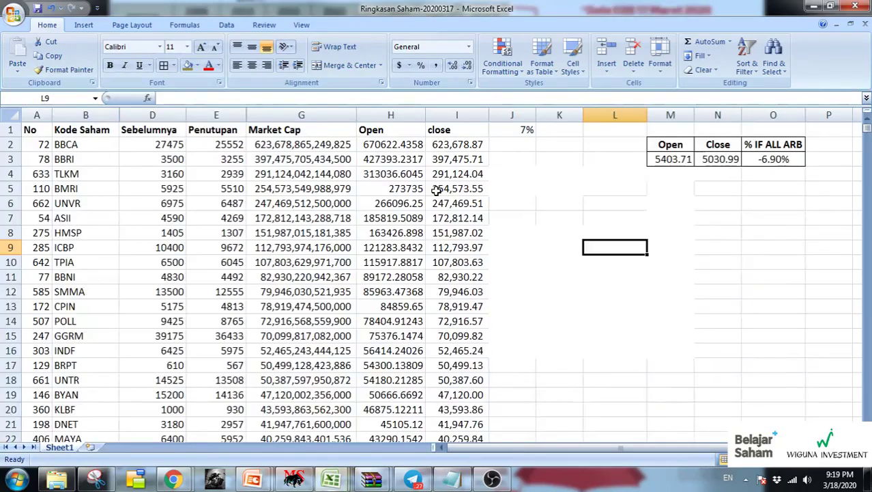
{"action": "scroll", "coordinate": [584, 181], "scroll_direction": "down", "scroll_amount": 6}
{"action": "scroll", "coordinate": [571, 191], "scroll_direction": "up", "scroll_amount": 6}
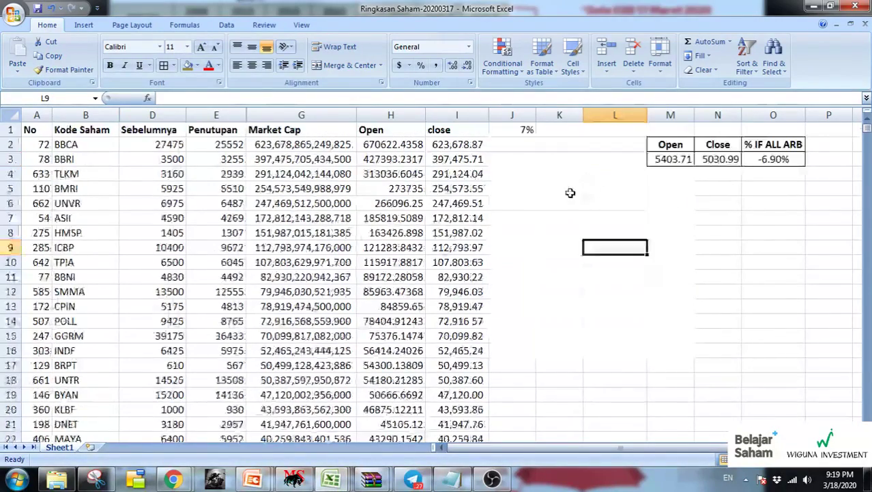
{"action": "left_click", "coordinate": [659, 160]}
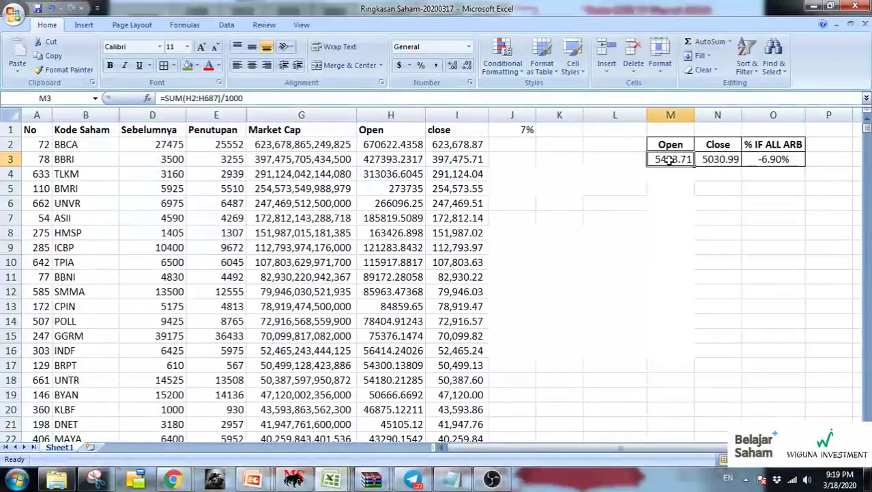
{"action": "left_click", "coordinate": [661, 190]}
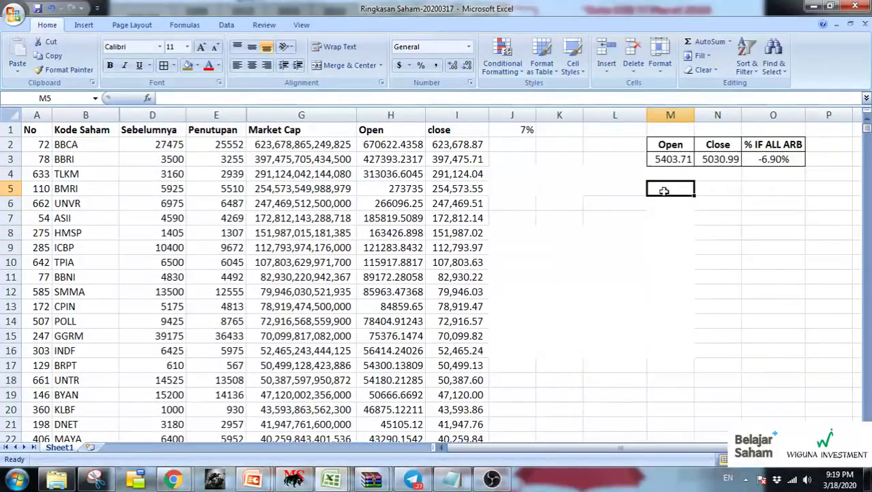
Examine the Penutupan prices in column E for the largest stocks, along with the percentage cell beside the table
{"action": "left_click", "coordinate": [93, 146]}
{"action": "left_click", "coordinate": [195, 172]}
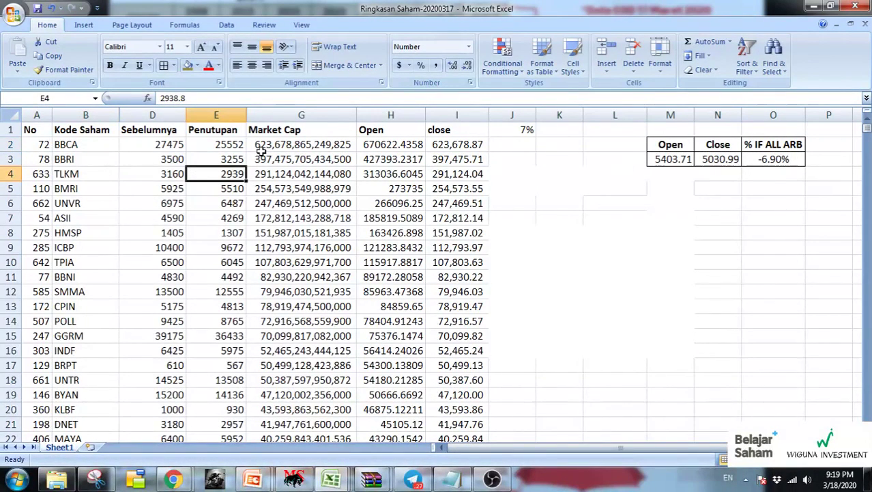
{"action": "left_click", "coordinate": [224, 146]}
{"action": "left_click_drag", "start_coordinate": [224, 146], "coordinate": [219, 345]}
{"action": "scroll", "coordinate": [218, 345], "scroll_direction": "down", "scroll_amount": 7}
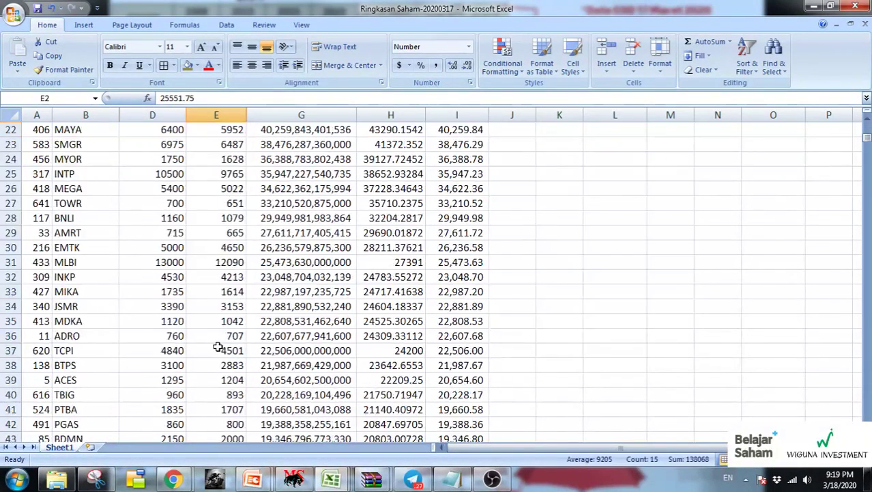
{"action": "scroll", "coordinate": [219, 344], "scroll_direction": "up", "scroll_amount": 7}
{"action": "left_click", "coordinate": [218, 348]}
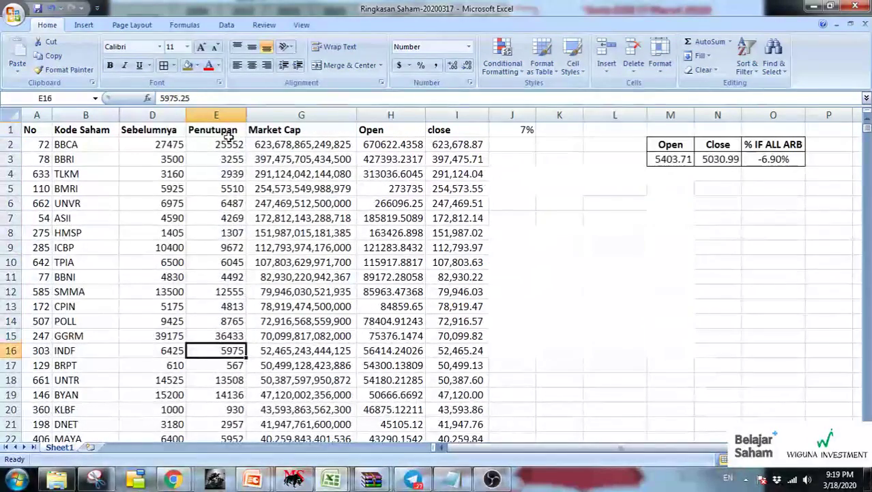
{"action": "left_click", "coordinate": [227, 145]}
{"action": "left_click", "coordinate": [208, 259]}
{"action": "left_click", "coordinate": [216, 320]}
{"action": "left_click", "coordinate": [205, 219]}
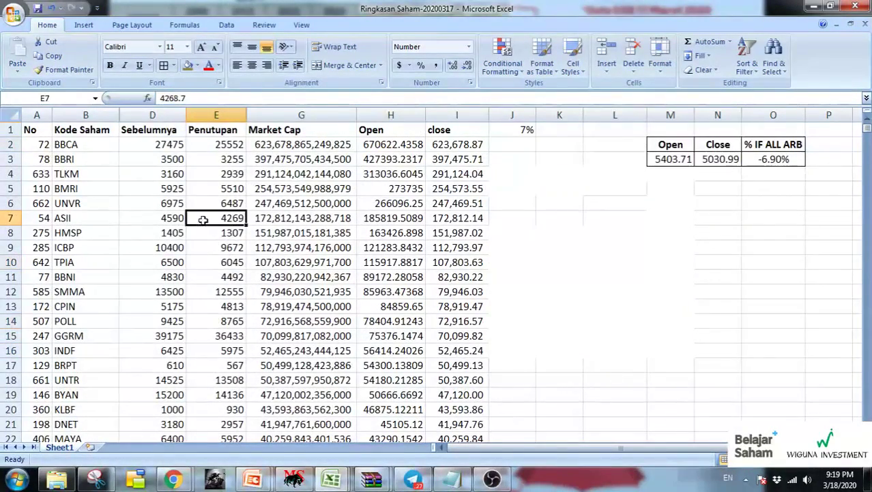
{"action": "left_click", "coordinate": [219, 183]}
{"action": "left_click", "coordinate": [227, 145]}
{"action": "left_click", "coordinate": [545, 131]}
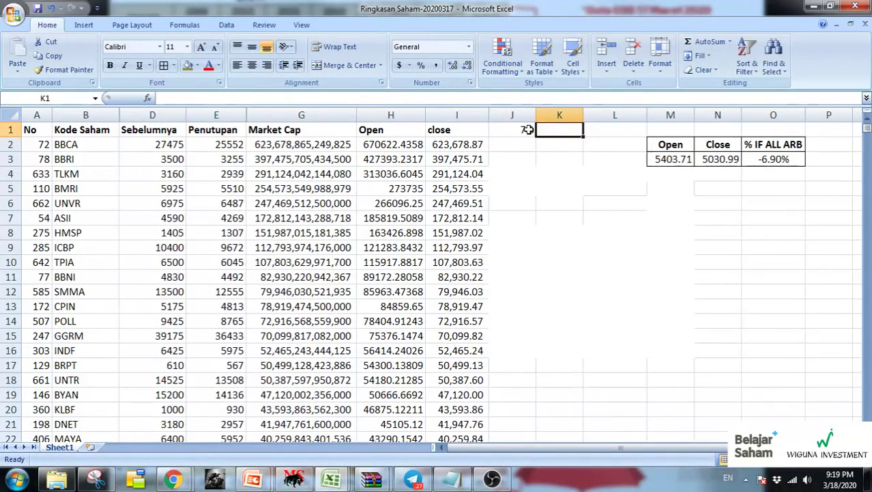
Set BBCA's Penutupan price in E2 to 30000 and check the effect on % IF ALL ARB
{"action": "left_click", "coordinate": [526, 130]}
{"action": "left_click", "coordinate": [222, 146]}
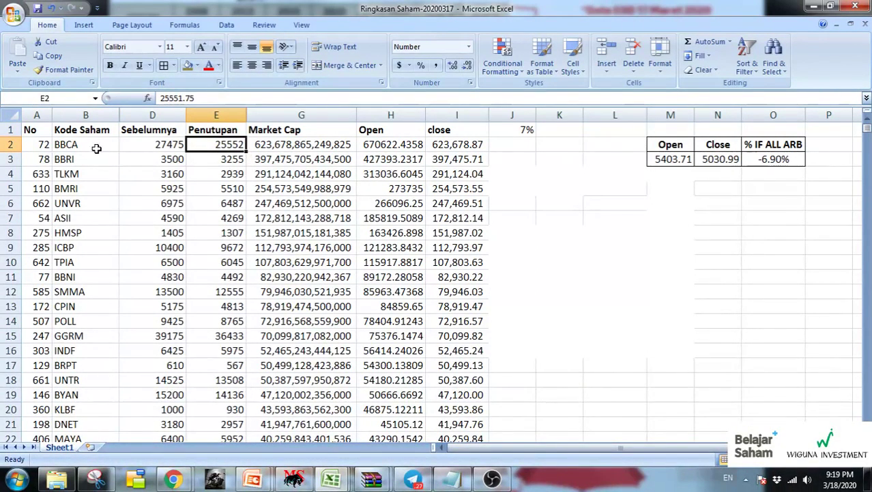
{"action": "left_click_drag", "start_coordinate": [94, 146], "coordinate": [202, 148]}
{"action": "left_click", "coordinate": [224, 159]}
{"action": "left_click", "coordinate": [224, 145]}
{"action": "type", "text": "30000"}
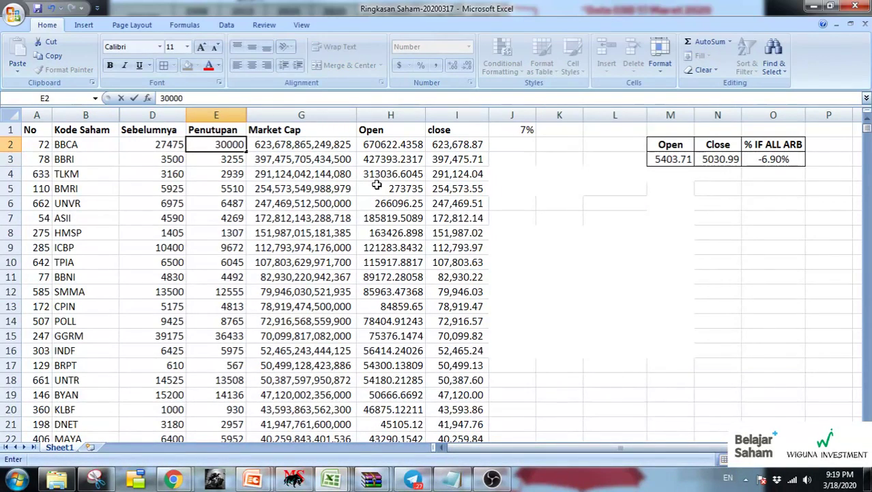
{"action": "key", "text": "Return"}
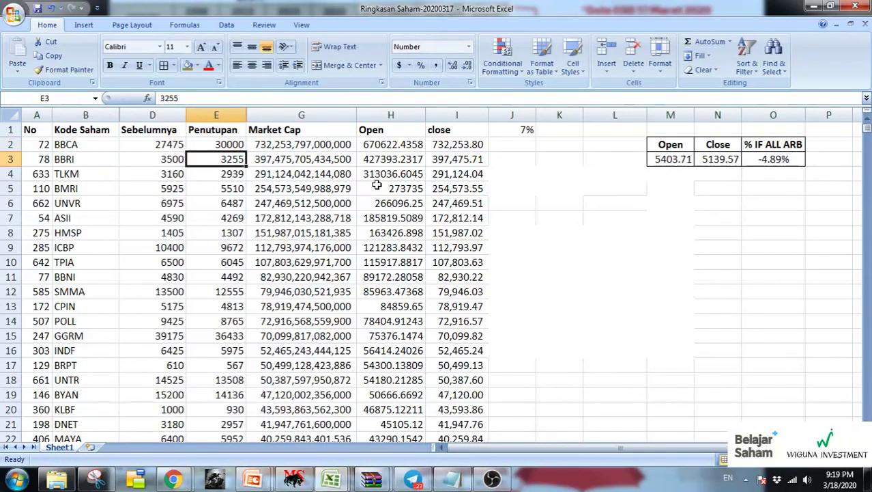
{"action": "left_click", "coordinate": [229, 149]}
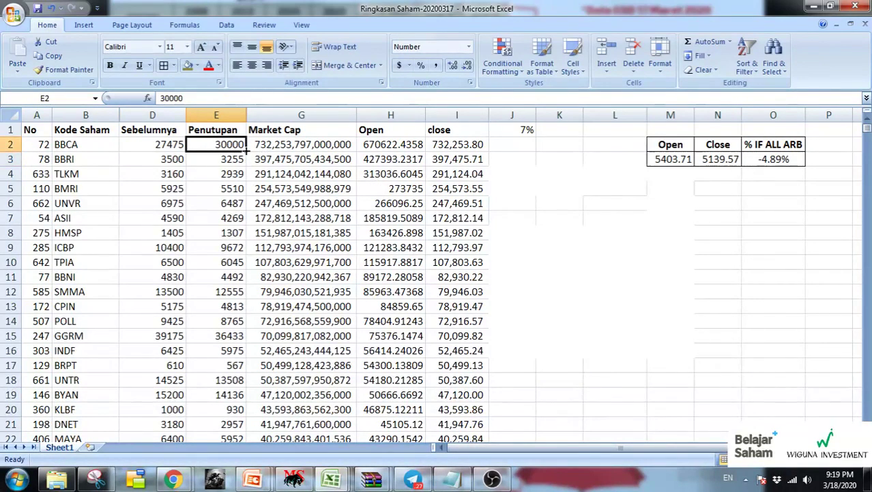
{"action": "left_click", "coordinate": [756, 167]}
Restore BBCA's Penutupan price in E2 to 25551.75 and look through the stock list
{"action": "left_click", "coordinate": [208, 149]}
{"action": "left_click", "coordinate": [233, 161]}
{"action": "left_click", "coordinate": [233, 140]}
{"action": "type", "text": "25551.75"}
{"action": "scroll", "coordinate": [149, 241], "scroll_direction": "down", "scroll_amount": 6}
{"action": "scroll", "coordinate": [149, 242], "scroll_direction": "down", "scroll_amount": 8}
{"action": "scroll", "coordinate": [157, 226], "scroll_direction": "up", "scroll_amount": 14}
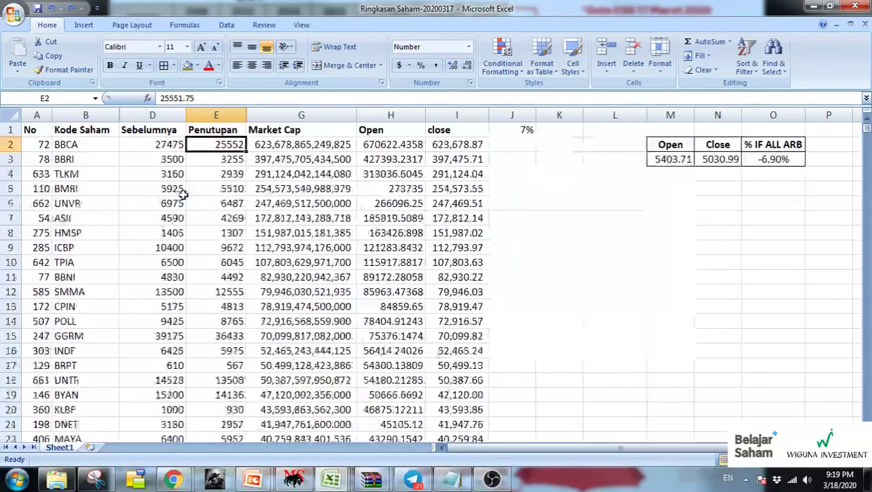
Sort the stock table by Market Cap from smallest to largest
{"action": "key", "text": "Right"}
{"action": "left_click", "coordinate": [747, 63]}
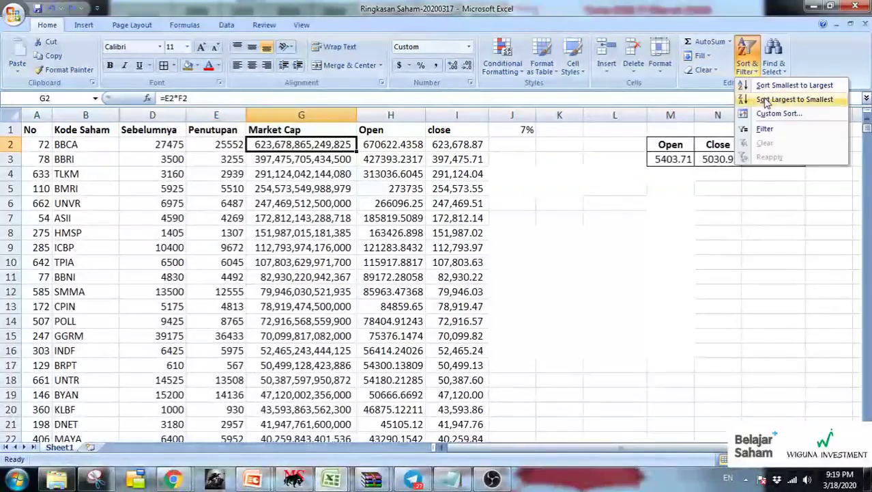
{"action": "left_click", "coordinate": [792, 85]}
{"action": "left_click", "coordinate": [116, 163]}
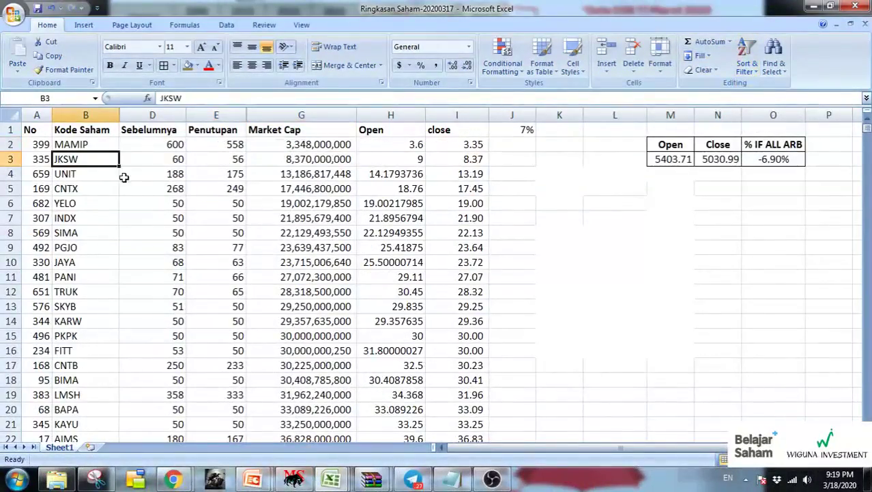
Set YELO's Penutupan price in E6 to 100, and raise it to 300
{"action": "left_click", "coordinate": [278, 213]}
{"action": "left_click", "coordinate": [240, 206]}
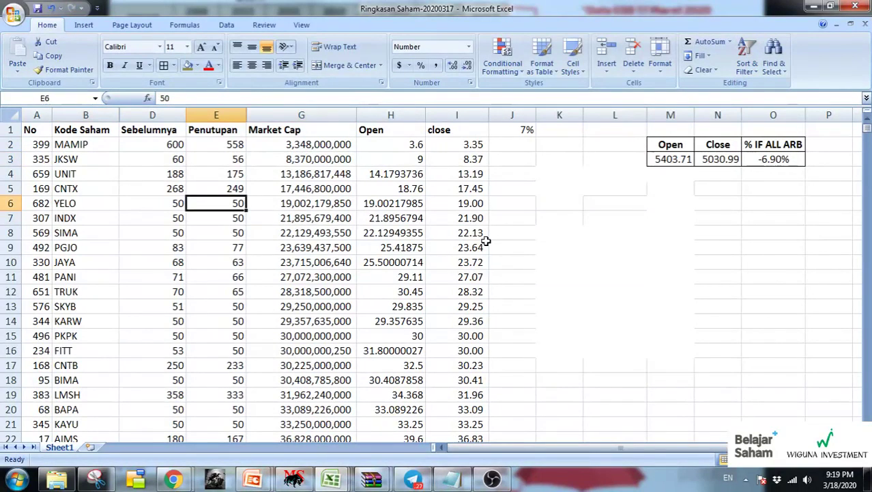
{"action": "type", "text": "100"}
{"action": "key", "text": "Return"}
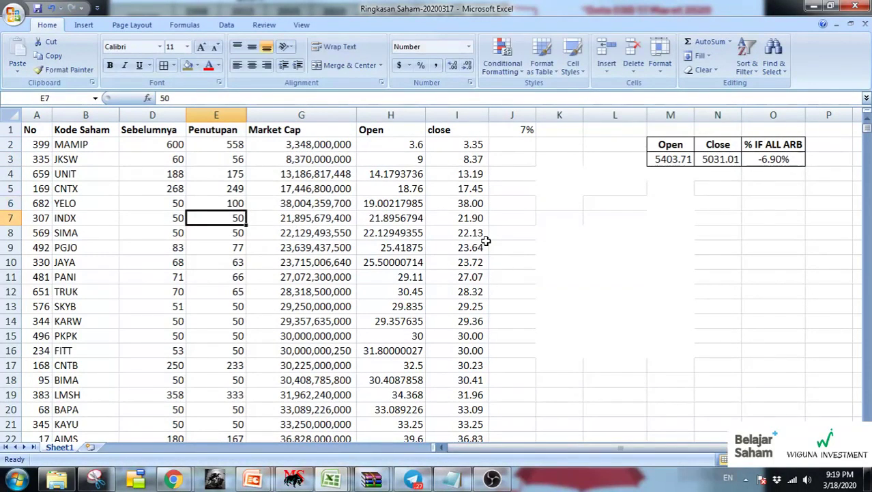
{"action": "key", "text": "Up"}
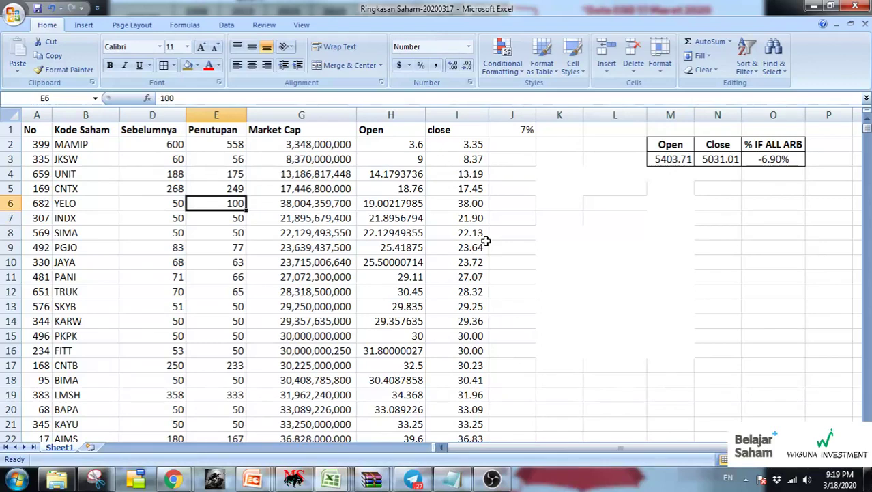
{"action": "type", "text": "300"}
{"action": "key", "text": "Return"}
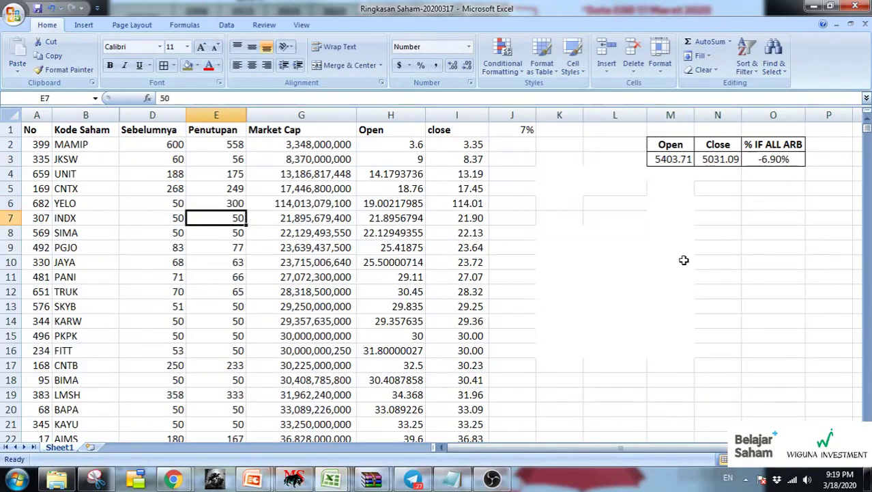
Check the % IF ALL ARB result and examine the Market Cap values of the smallest stocks
{"action": "left_click", "coordinate": [788, 173]}
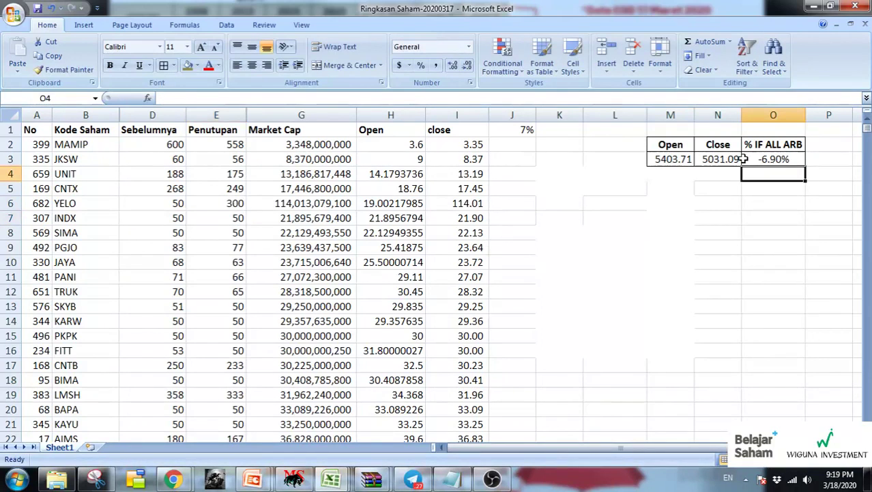
{"action": "left_click", "coordinate": [221, 206]}
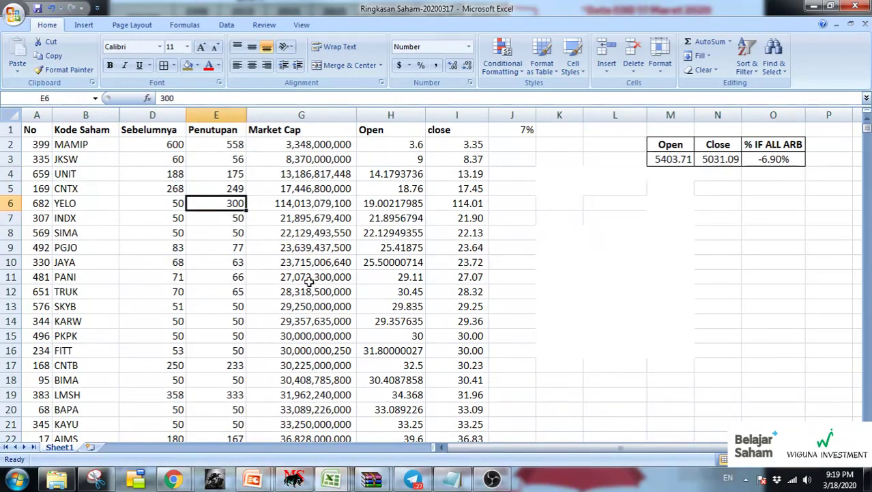
{"action": "left_click_drag", "start_coordinate": [282, 218], "coordinate": [294, 377]}
{"action": "scroll", "coordinate": [294, 380], "scroll_direction": "down", "scroll_amount": 1}
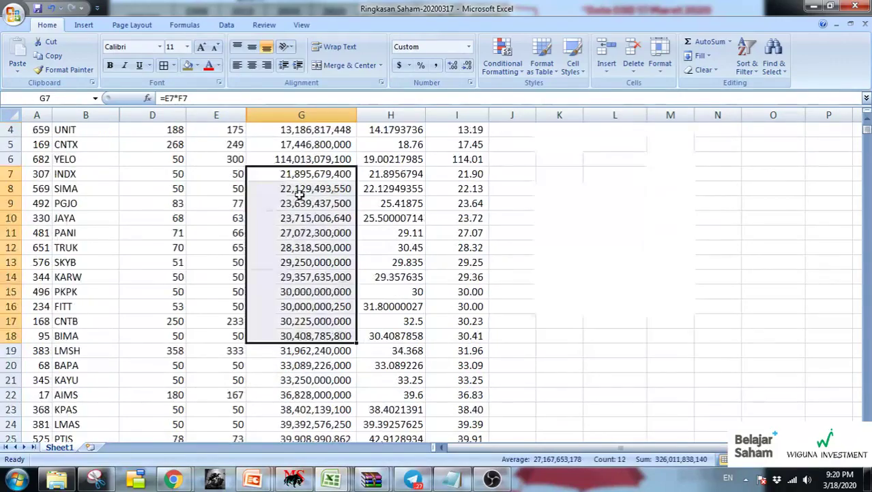
{"action": "left_click_drag", "start_coordinate": [298, 192], "coordinate": [301, 321]}
{"action": "scroll", "coordinate": [294, 283], "scroll_direction": "down", "scroll_amount": 5}
{"action": "scroll", "coordinate": [292, 285], "scroll_direction": "up", "scroll_amount": 6}
{"action": "scroll", "coordinate": [292, 286], "scroll_direction": "down", "scroll_amount": 17}
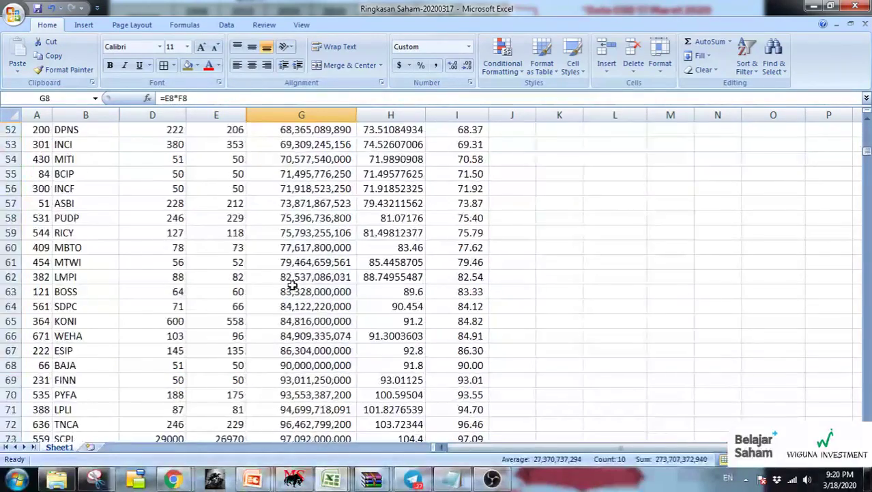
{"action": "scroll", "coordinate": [300, 273], "scroll_direction": "up", "scroll_amount": 17}
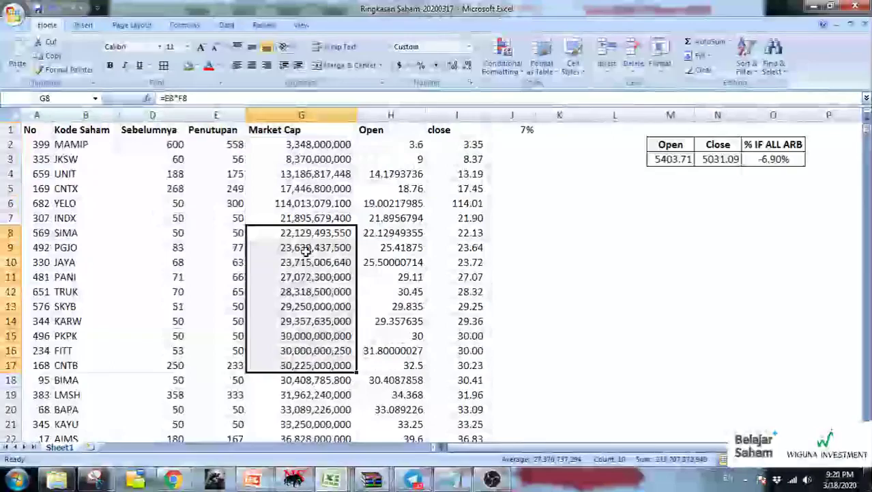
Sort the stock table by Market Cap from largest to smallest and review the largest stocks' values
{"action": "left_click", "coordinate": [308, 115]}
{"action": "left_click", "coordinate": [311, 144]}
{"action": "left_click", "coordinate": [748, 62]}
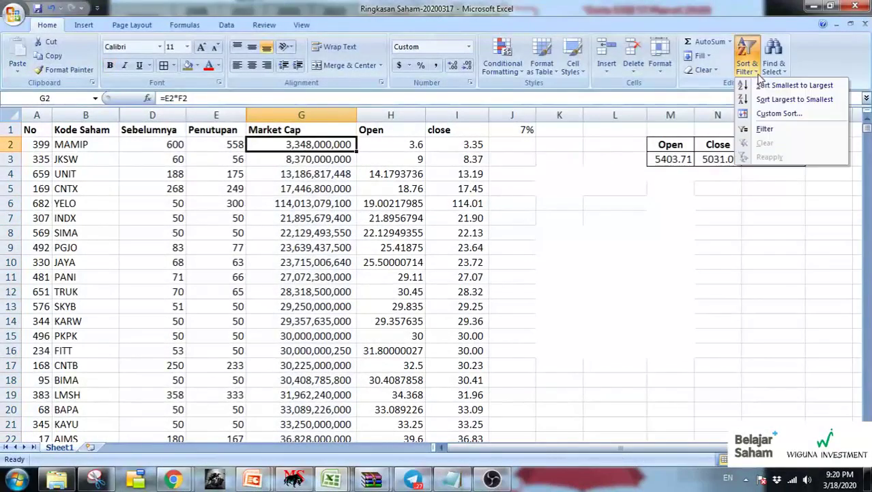
{"action": "left_click", "coordinate": [778, 102]}
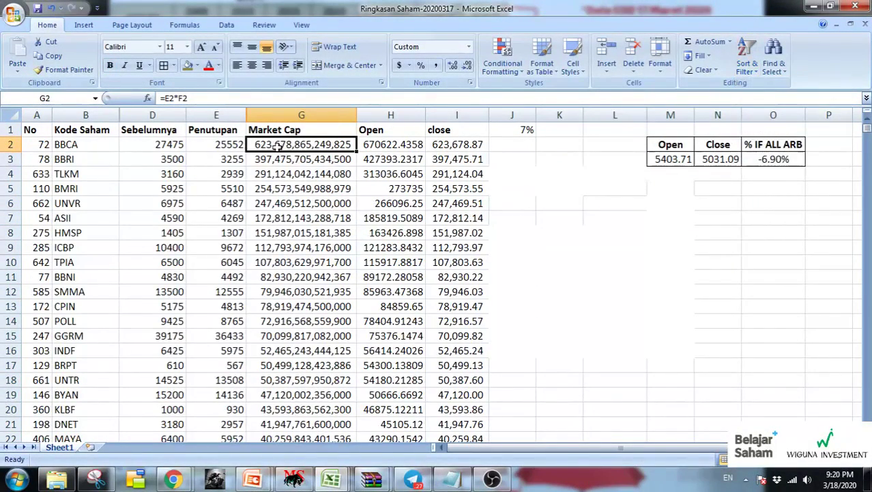
{"action": "left_click_drag", "start_coordinate": [280, 152], "coordinate": [290, 302]}
{"action": "left_click", "coordinate": [308, 365]}
{"action": "scroll", "coordinate": [309, 362], "scroll_direction": "down", "scroll_amount": 6}
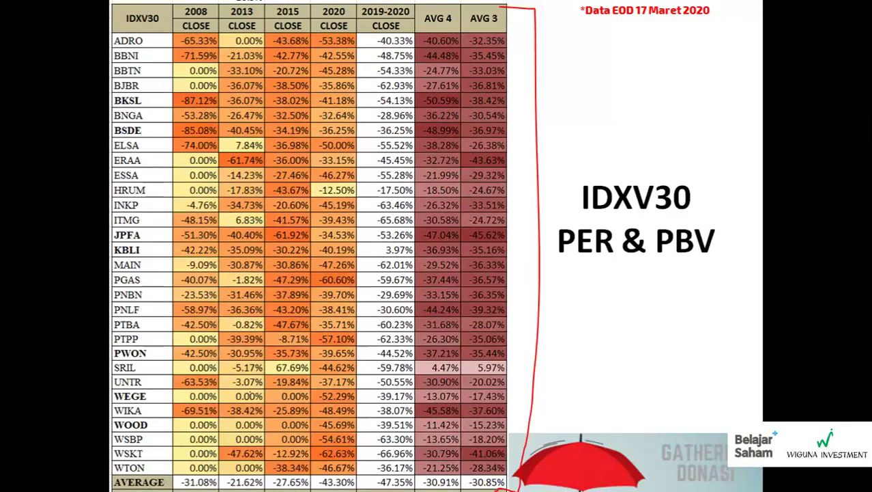
Switch to MetaStock, load the PTBA chart, and examine its recent decline against its longer price history
{"action": "key", "text": "super"}
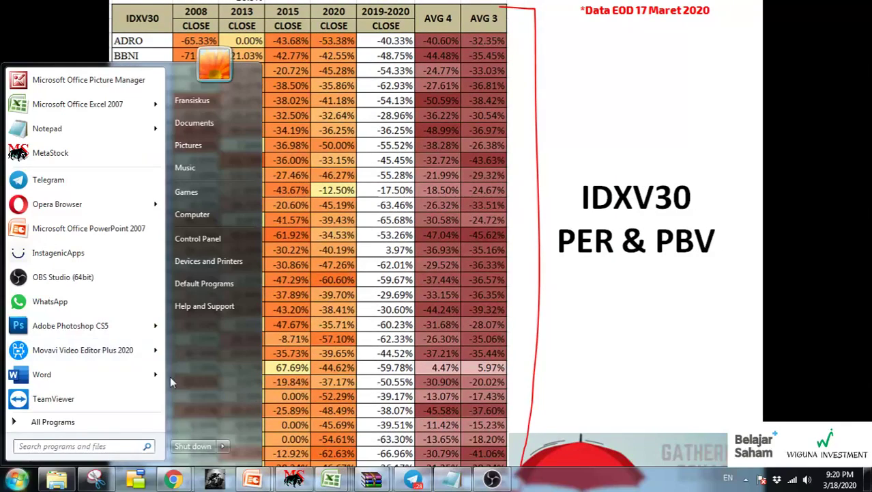
{"action": "left_click", "coordinate": [281, 480]}
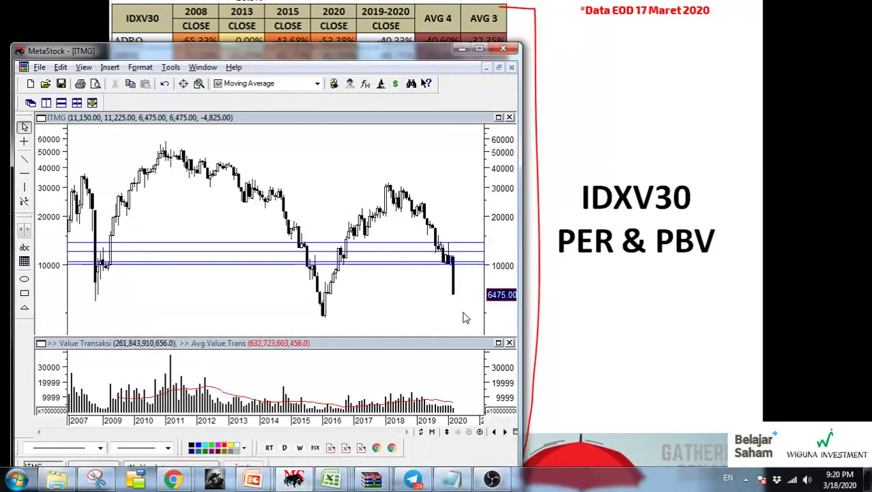
{"action": "type", "text": "PTBA"}
{"action": "key", "text": "Return"}
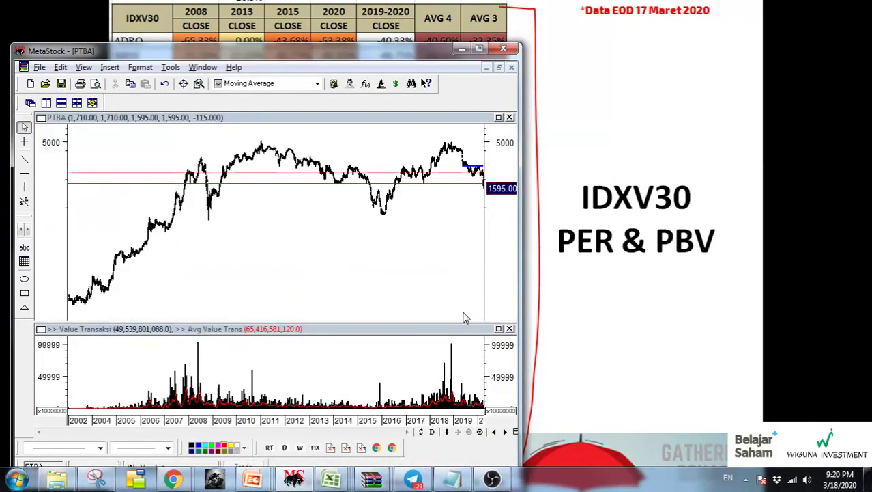
{"action": "scroll", "coordinate": [467, 311], "scroll_direction": "up", "scroll_amount": 5}
{"action": "scroll", "coordinate": [463, 303], "scroll_direction": "up", "scroll_amount": 3}
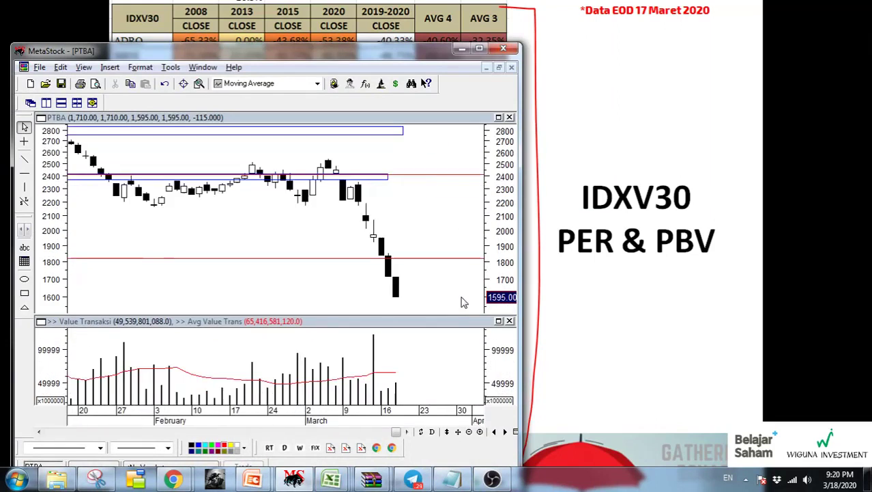
{"action": "scroll", "coordinate": [424, 252], "scroll_direction": "down", "scroll_amount": 6}
{"action": "scroll", "coordinate": [425, 250], "scroll_direction": "down", "scroll_amount": 3}
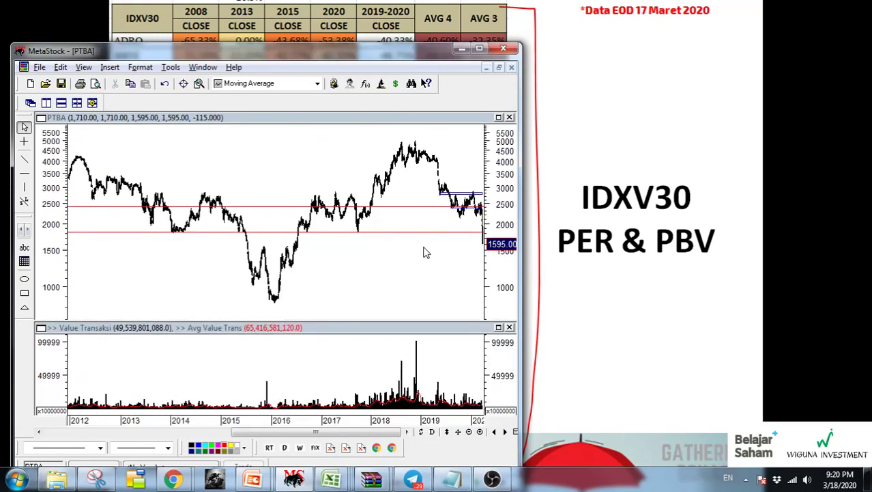
{"action": "scroll", "coordinate": [426, 253], "scroll_direction": "up", "scroll_amount": 3}
{"action": "scroll", "coordinate": [430, 257], "scroll_direction": "down", "scroll_amount": 2}
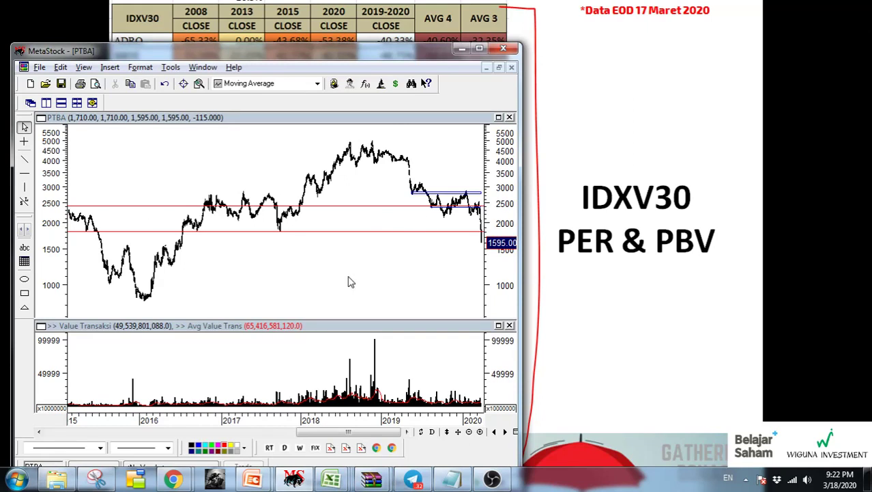
Compare PTBA's weekly and daily charts over long and short periods, ending on the weekly chart
{"action": "key", "text": "minus"}
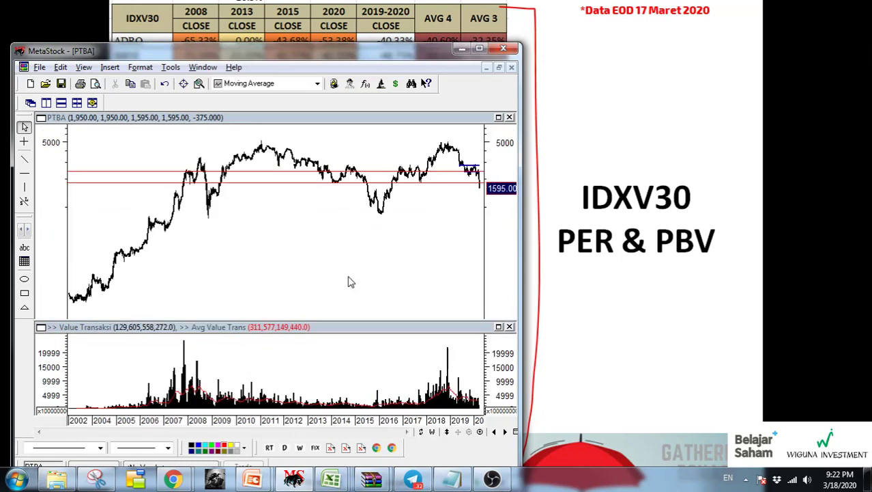
{"action": "key", "text": "plus"}
{"action": "key", "text": "minus"}
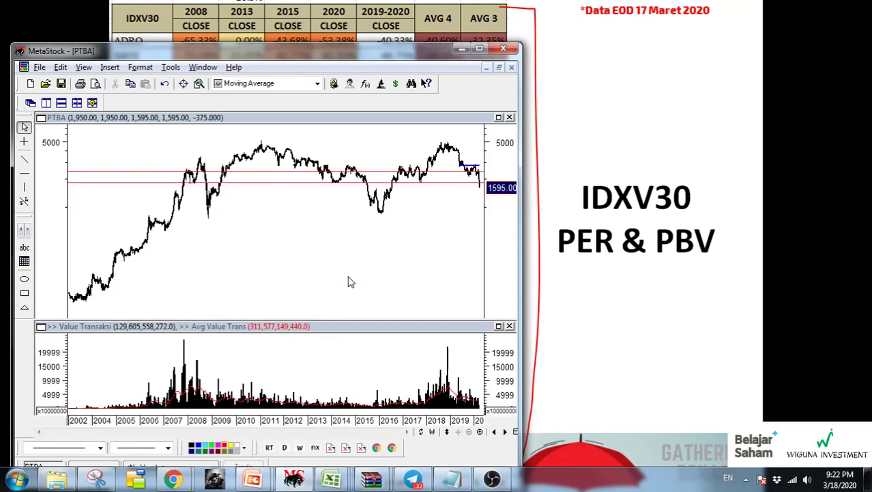
{"action": "key", "text": "plus"}
{"action": "key", "text": "plus"}
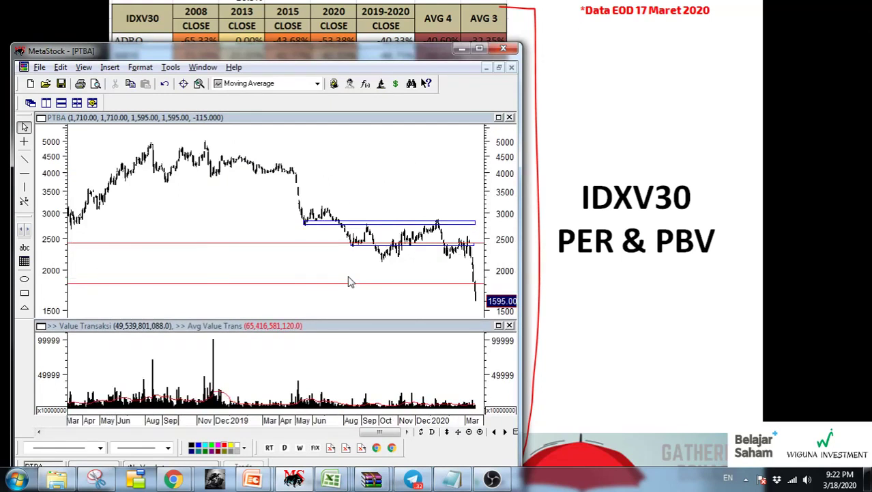
{"action": "key", "text": "minus"}
{"action": "key", "text": "minus"}
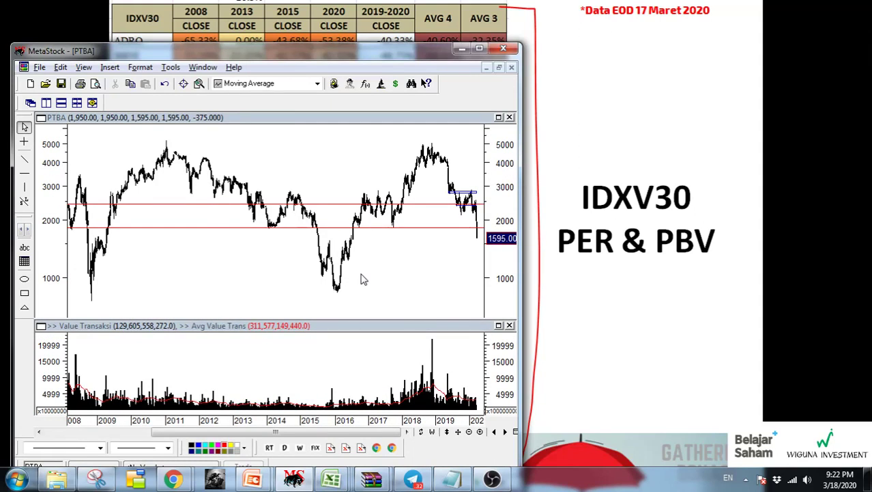
{"action": "key", "text": "plus"}
{"action": "key", "text": "plus"}
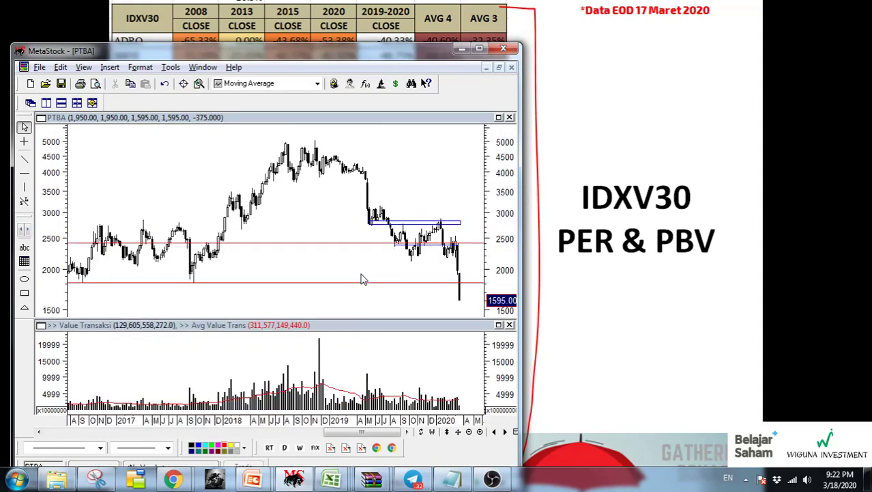
{"action": "key", "text": "minus"}
{"action": "key", "text": "plus"}
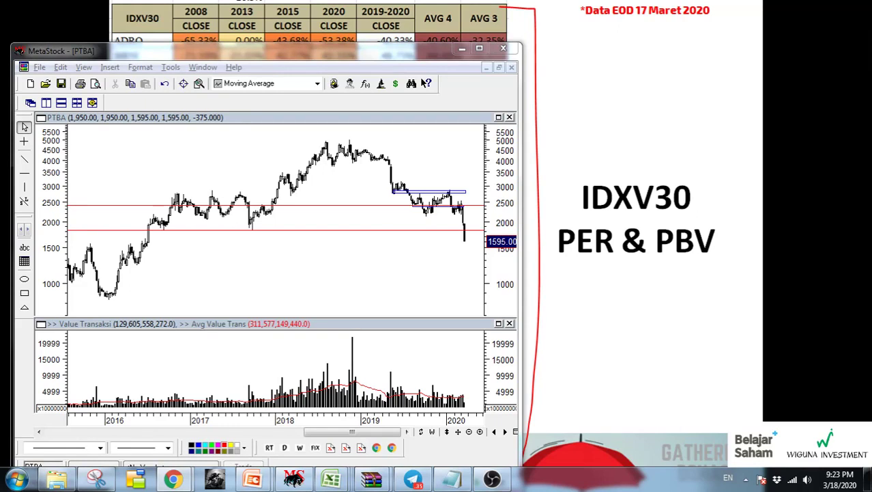
Switch to the open Notepad note and replace all of its text with 70
{"action": "mouse_move", "coordinate": [332, 478]}
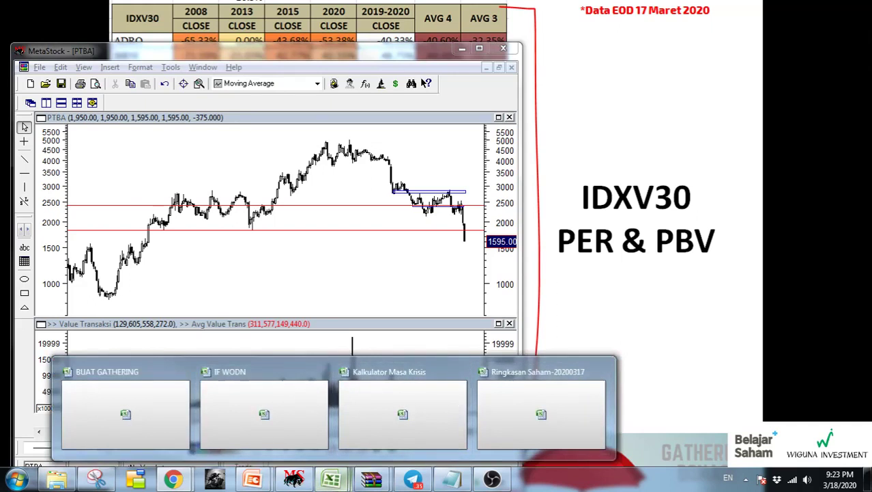
{"action": "left_click", "coordinate": [451, 479]}
{"action": "key", "text": "ctrl+a"}
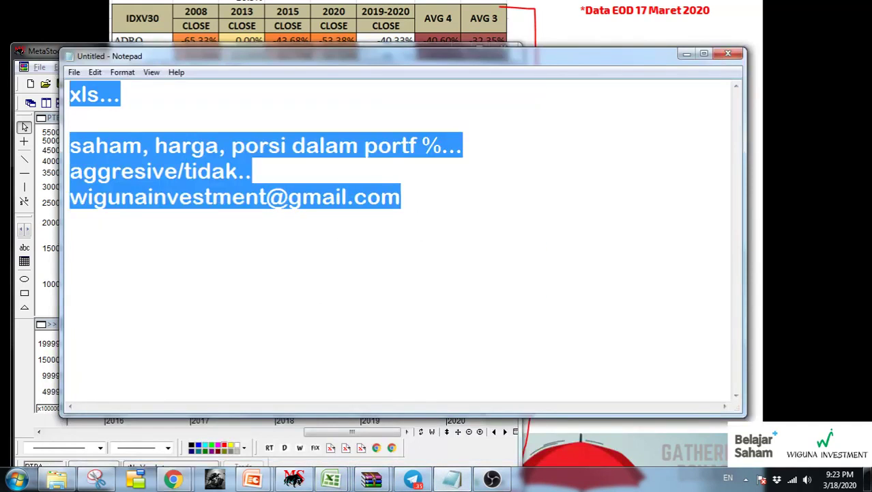
{"action": "key", "text": "BackSpace"}
{"action": "type", "text": "10"}
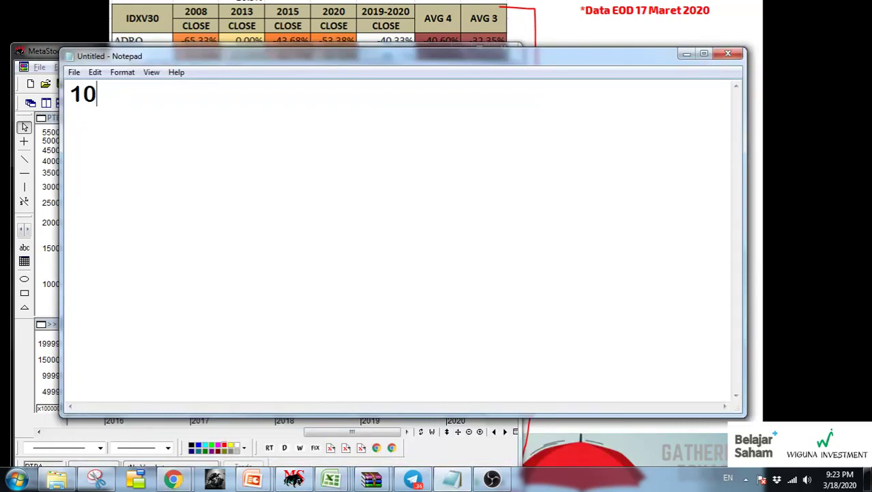
{"action": "key", "text": "BackSpace"}
{"action": "key", "text": "BackSpace"}
{"action": "type", "text": "70"}
Below 70 in the Notepad note, leave a blank line and list 7, 7, 7 and 21 on separate lines
{"action": "key", "text": "Return"}
{"action": "key", "text": "Return"}
{"action": "type", "text": "7"}
{"action": "key", "text": "Return"}
{"action": "type", "text": "7"}
{"action": "key", "text": "Return"}
{"action": "type", "text": "7"}
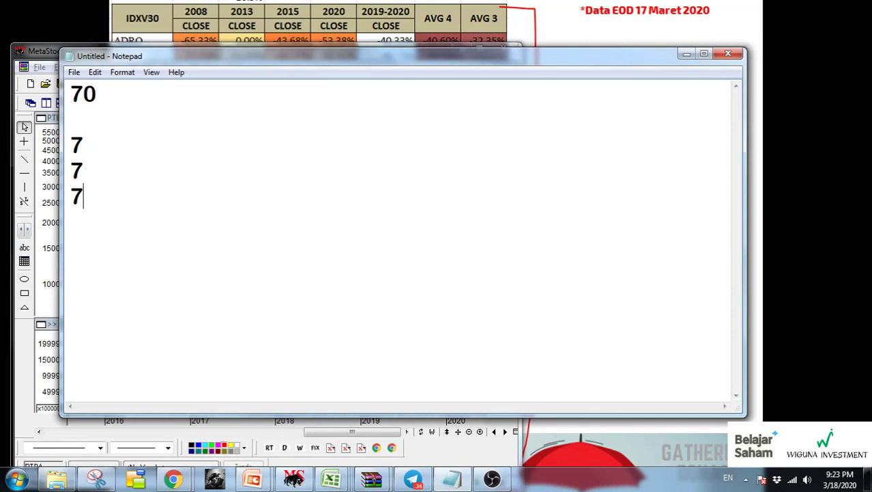
{"action": "key", "text": "Return"}
{"action": "type", "text": "21"}
Switch to the Kalkulator Masa Krisis workbook in Excel and set LOSS to 30% in the Recovery Calc sheet's upper Loss Recovery Calculator
{"action": "left_click", "coordinate": [332, 478]}
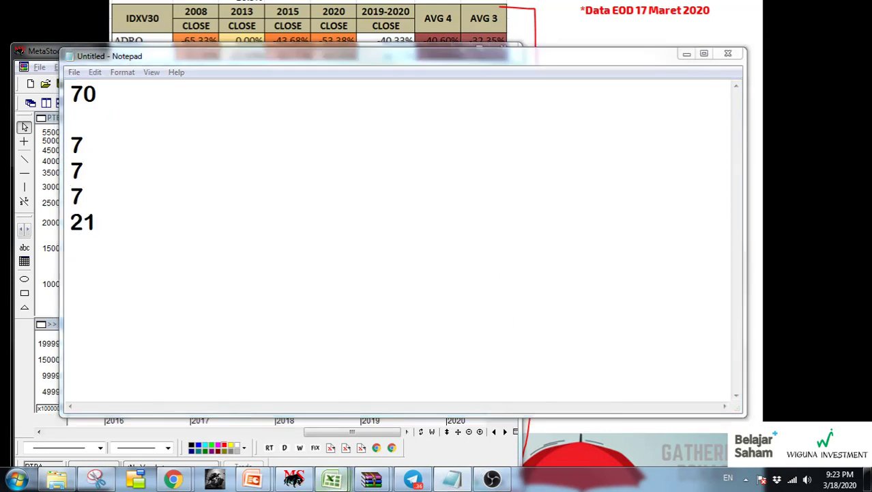
{"action": "left_click", "coordinate": [436, 394]}
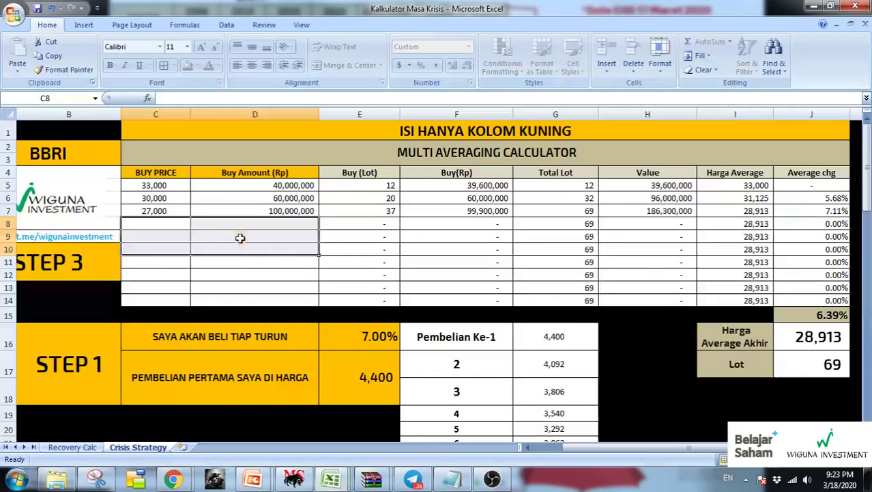
{"action": "left_click", "coordinate": [73, 447]}
{"action": "scroll", "coordinate": [375, 241], "scroll_direction": "up", "scroll_amount": 1}
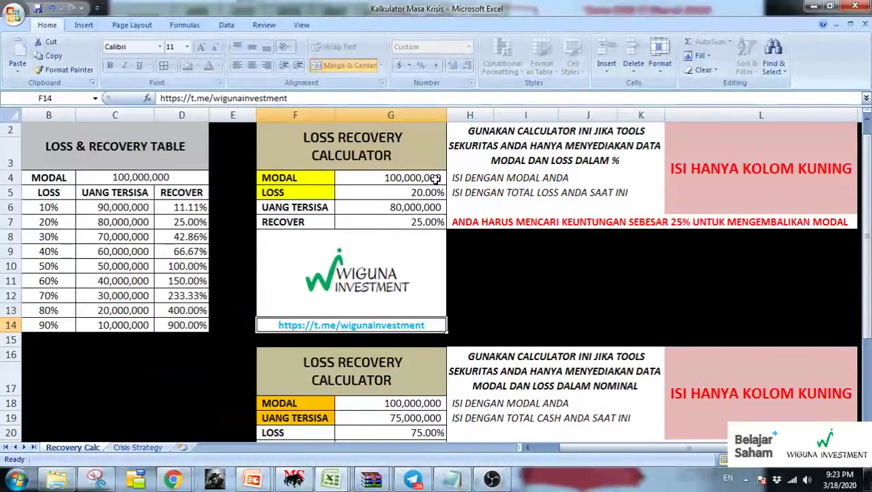
{"action": "left_click", "coordinate": [435, 193]}
{"action": "type", "text": "30"}
{"action": "key", "text": "Return"}
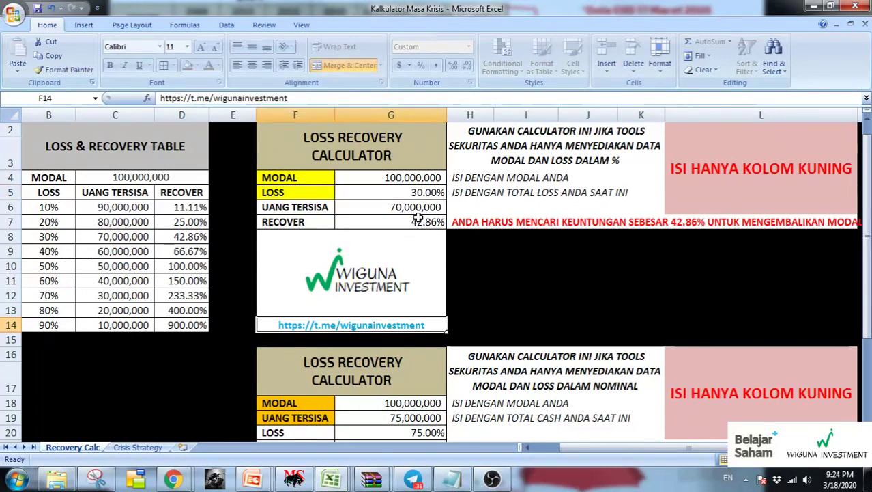
Set Total Dana Alokasi in Step 2 of the Crisis Strategy sheet to 70,000,000
{"action": "left_click", "coordinate": [139, 448]}
{"action": "scroll", "coordinate": [357, 275], "scroll_direction": "down", "scroll_amount": 6}
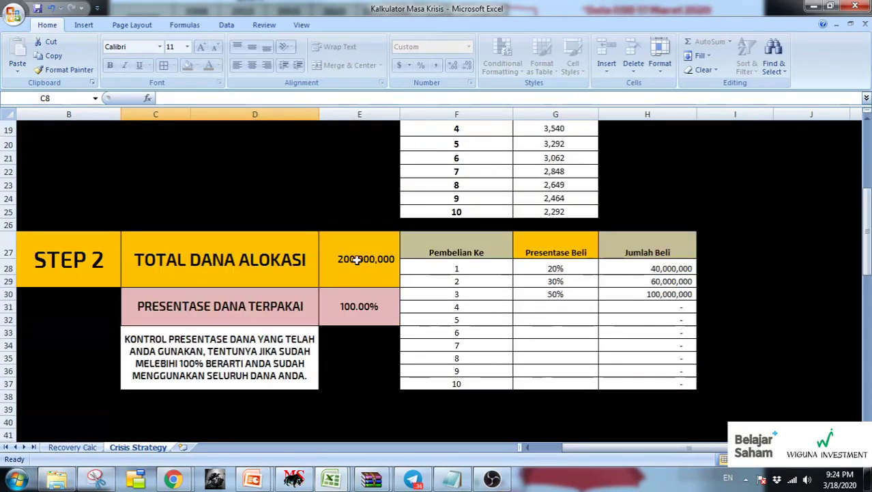
{"action": "left_click", "coordinate": [357, 260]}
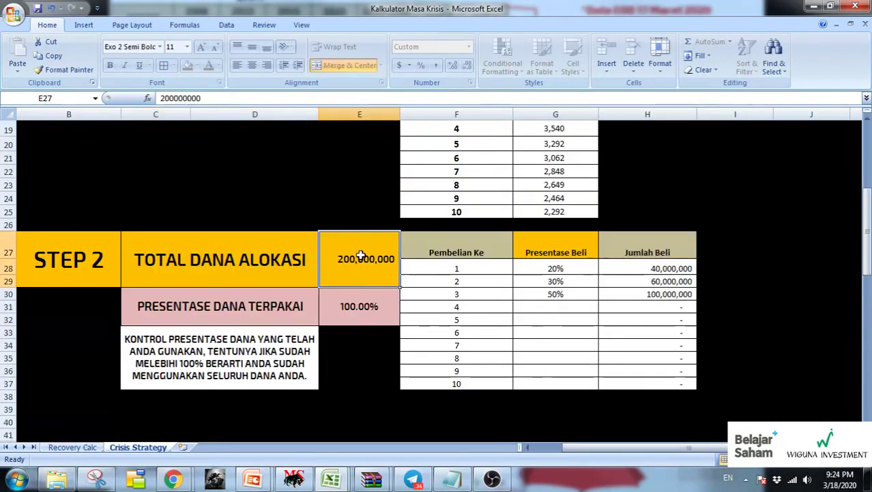
{"action": "type", "text": "70,000,0"}
{"action": "type", "text": "00"}
{"action": "key", "text": "Return"}
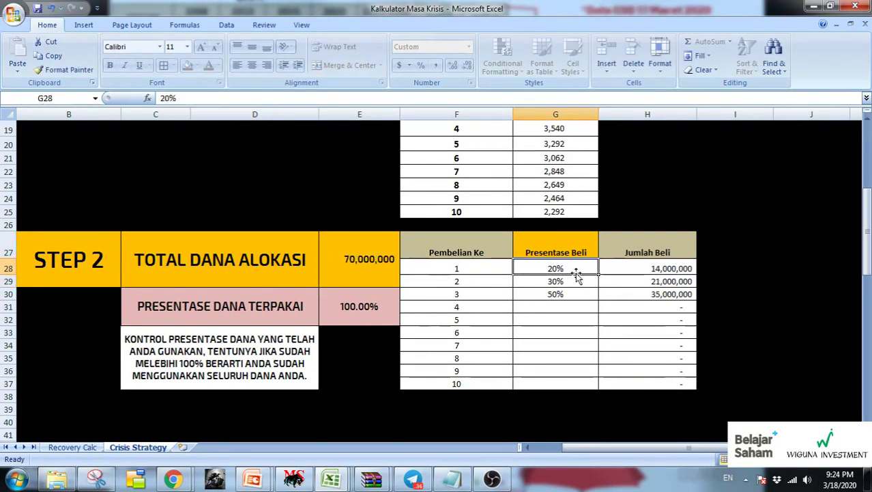
Set Presentase Beli to 10% for all ten purchases in the Step 2 table
{"action": "type", "text": "10"}
{"action": "key", "text": "Return"}
{"action": "type", "text": "10"}
{"action": "key", "text": "Return"}
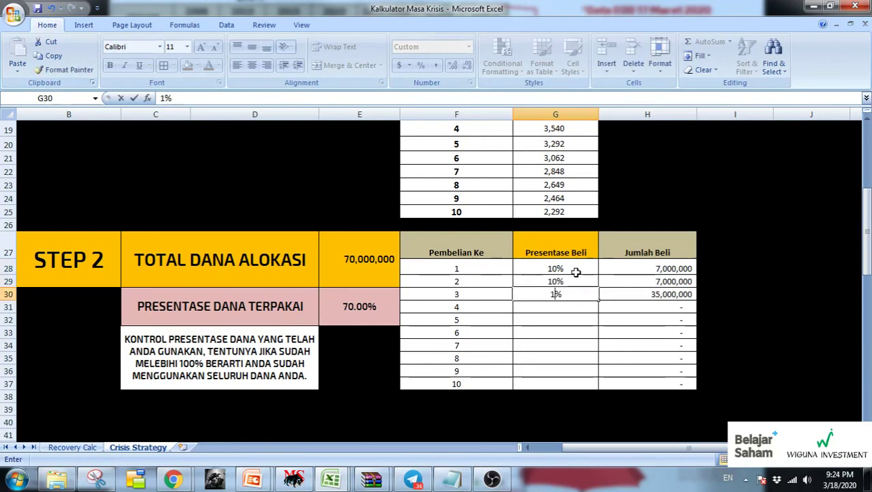
{"action": "type", "text": "10"}
{"action": "key", "text": "Return"}
{"action": "left_click", "coordinate": [580, 294]}
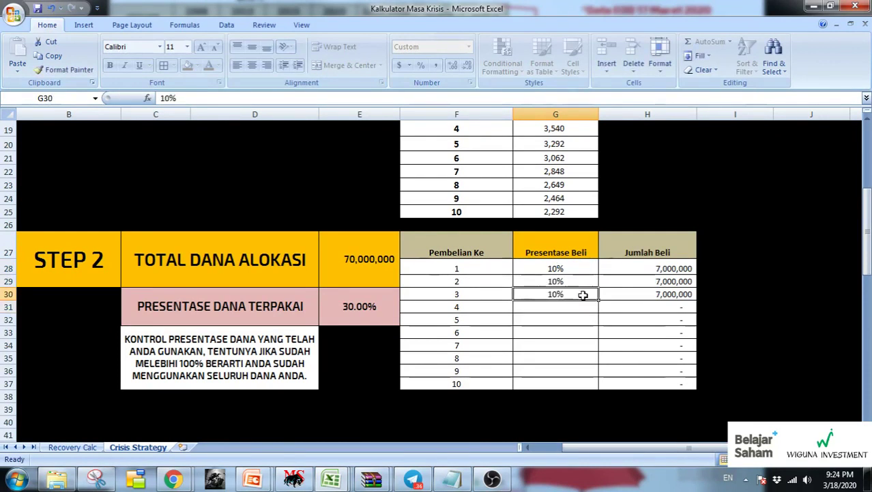
{"action": "double_click", "coordinate": [599, 300]}
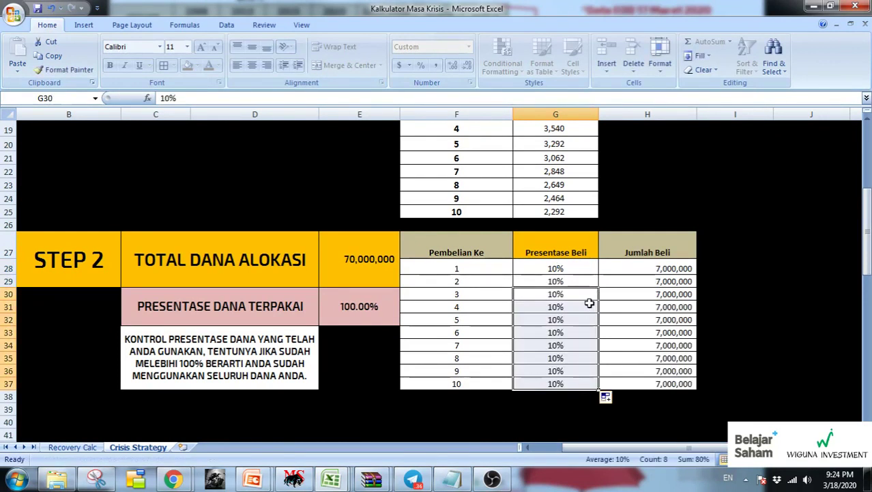
Review the averaging calculator, the Step 1 purchase prices and the Step 2 allocations alongside the Recovery Calc sheet
{"action": "scroll", "coordinate": [711, 307], "scroll_direction": "up", "scroll_amount": 6}
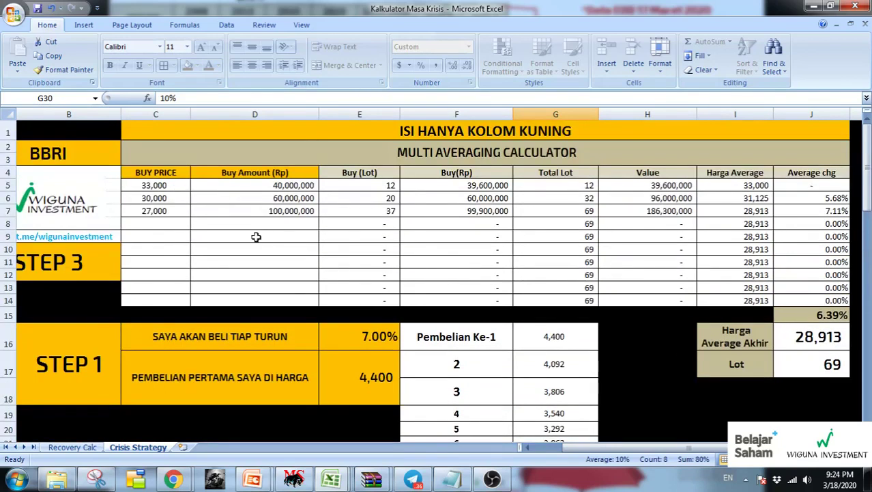
{"action": "scroll", "coordinate": [255, 236], "scroll_direction": "down", "scroll_amount": 2}
{"action": "left_click", "coordinate": [72, 446]}
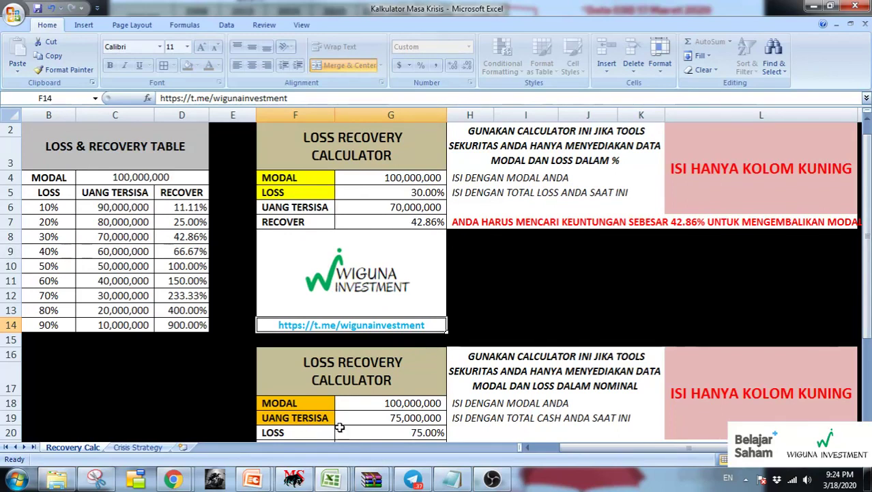
{"action": "left_click", "coordinate": [136, 447]}
{"action": "scroll", "coordinate": [155, 395], "scroll_direction": "up", "scroll_amount": 2}
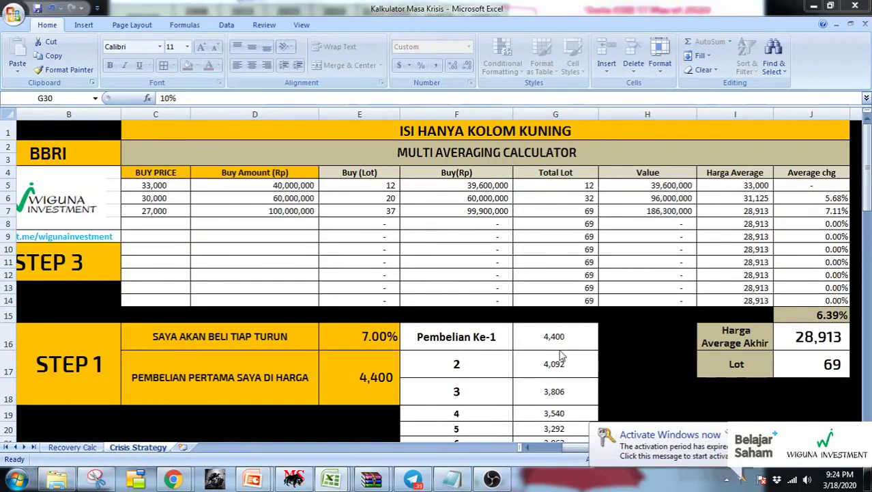
{"action": "scroll", "coordinate": [594, 347], "scroll_direction": "down", "scroll_amount": 6}
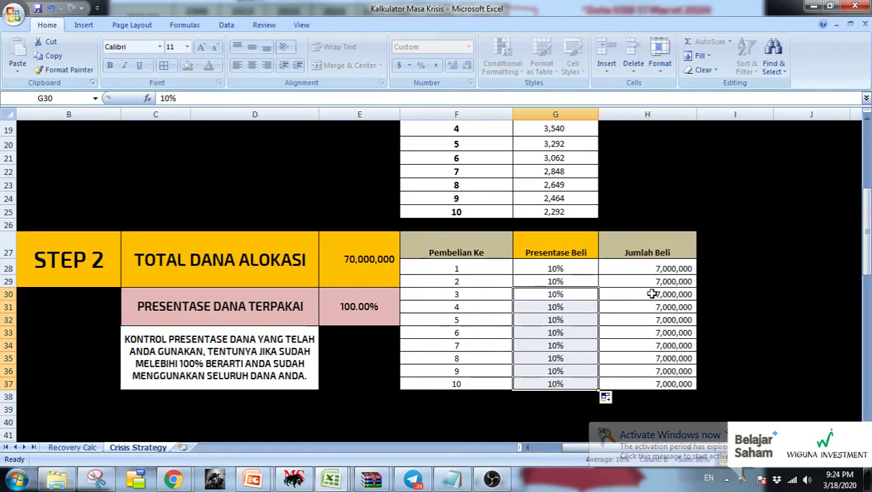
{"action": "scroll", "coordinate": [653, 293], "scroll_direction": "up", "scroll_amount": 6}
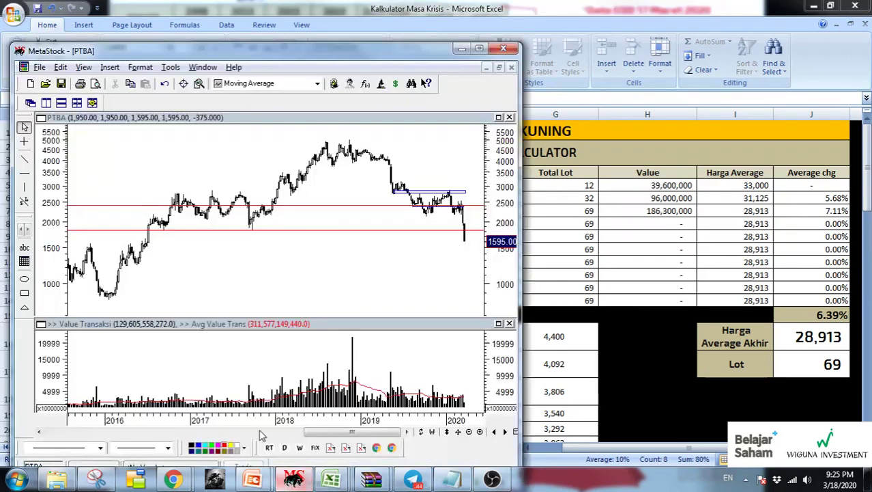
Switch to MetaStock and examine PTBA's weekly decline from mid-2018 to March 2020
{"action": "left_click", "coordinate": [294, 478]}
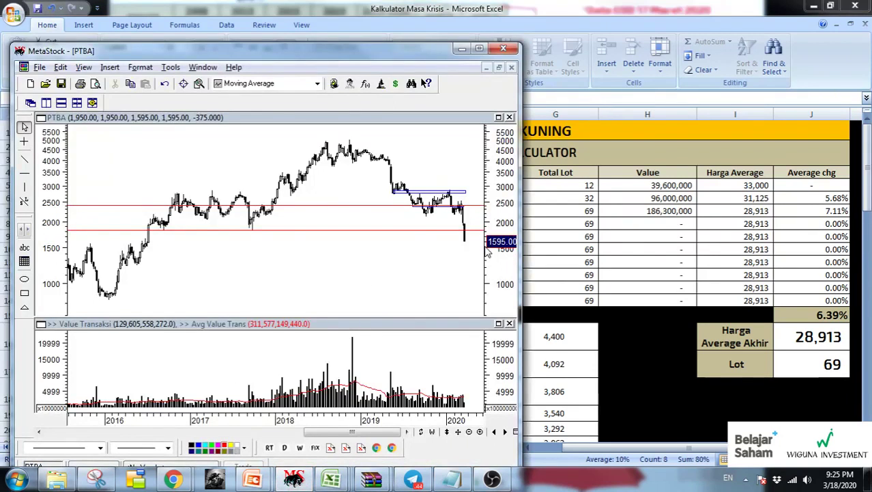
{"action": "scroll", "coordinate": [434, 261], "scroll_direction": "up", "scroll_amount": 3}
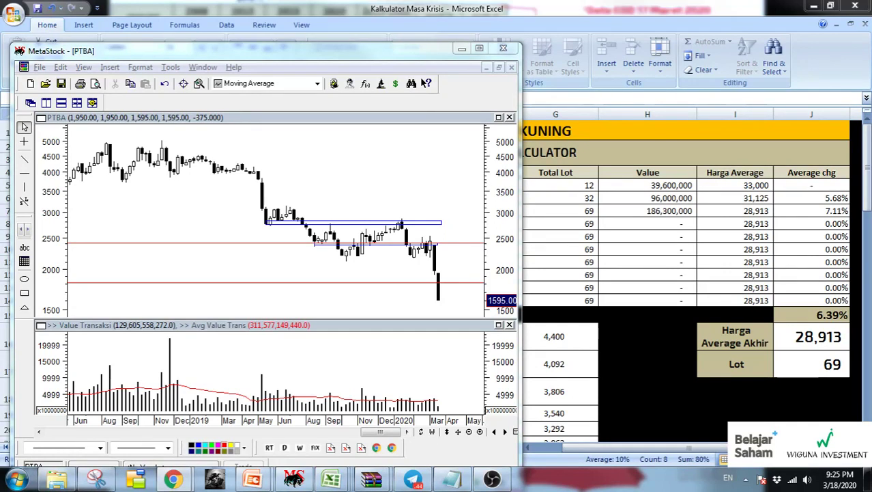
{"action": "left_click", "coordinate": [213, 270]}
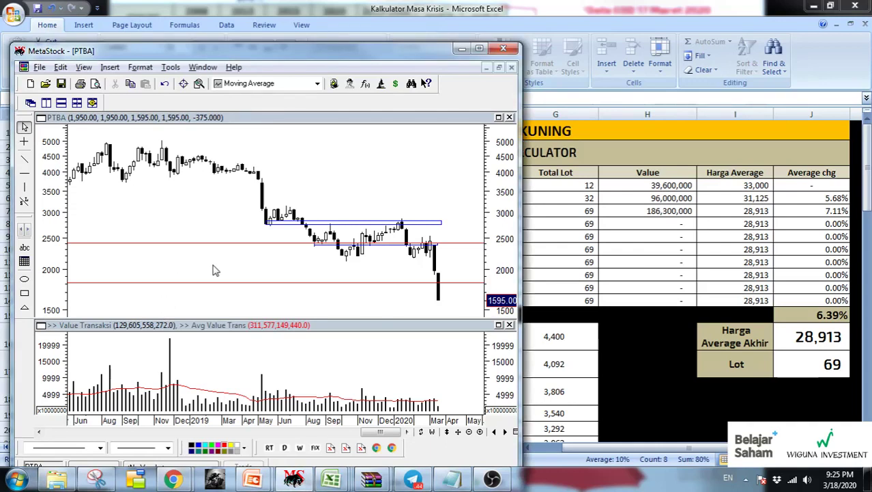
{"action": "key", "text": "ctrl+o"}
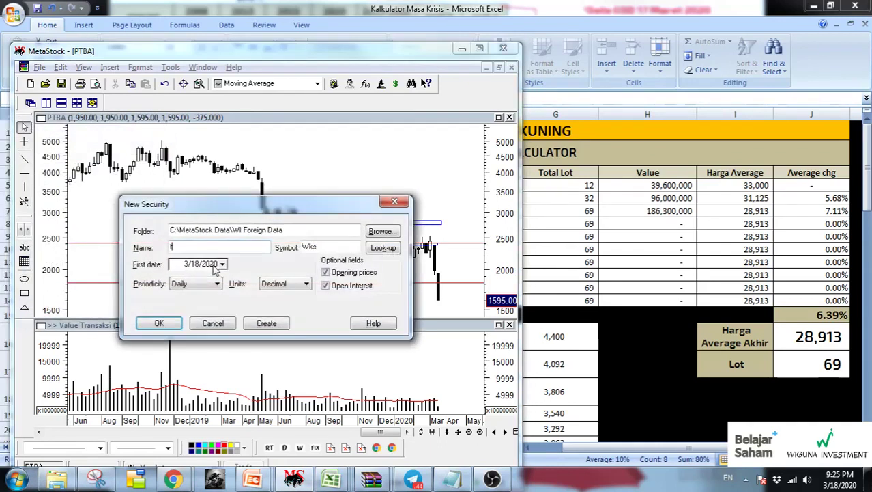
{"action": "key", "text": "Escape"}
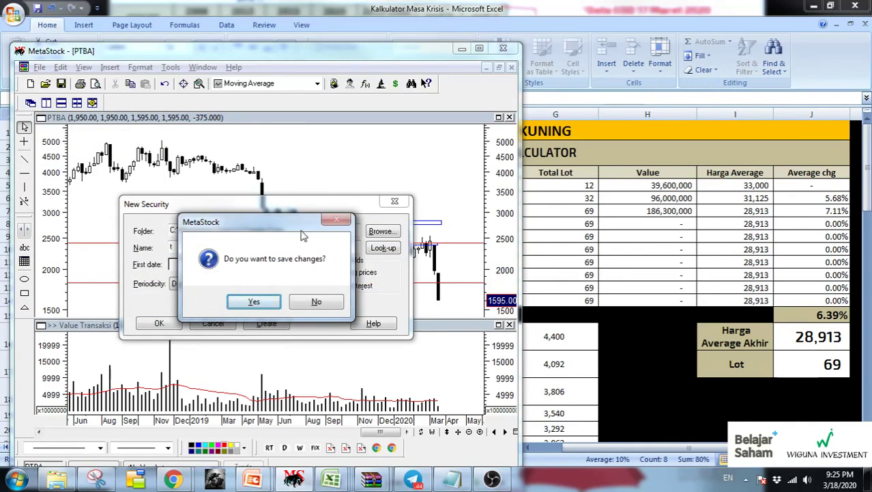
{"action": "left_click", "coordinate": [317, 301]}
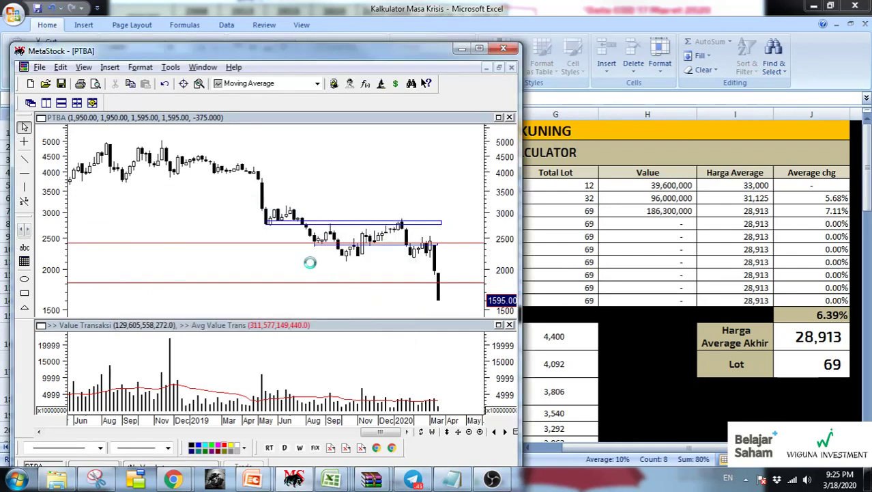
Load the WSKT chart and examine its long-term price history in weekly and monthly periodicity
{"action": "type", "text": "WSKT"}
{"action": "key", "text": "Return"}
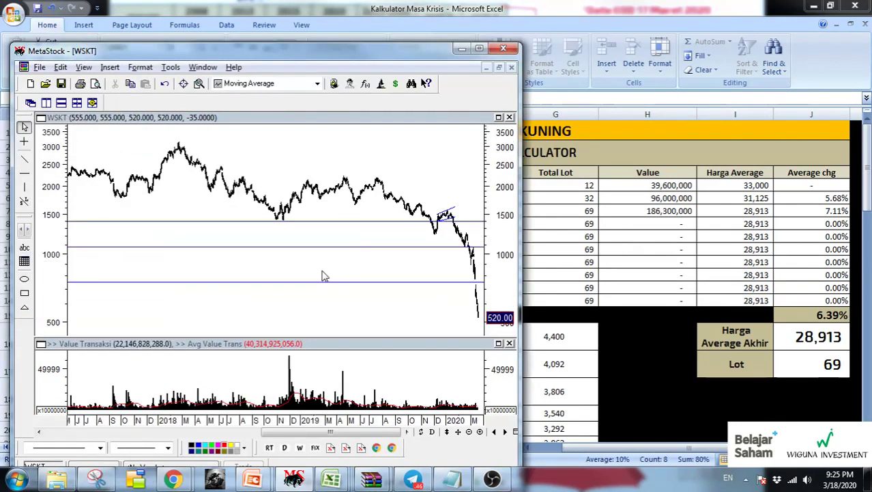
{"action": "key", "text": "ctrl+w"}
{"action": "key", "text": "ctrl+m"}
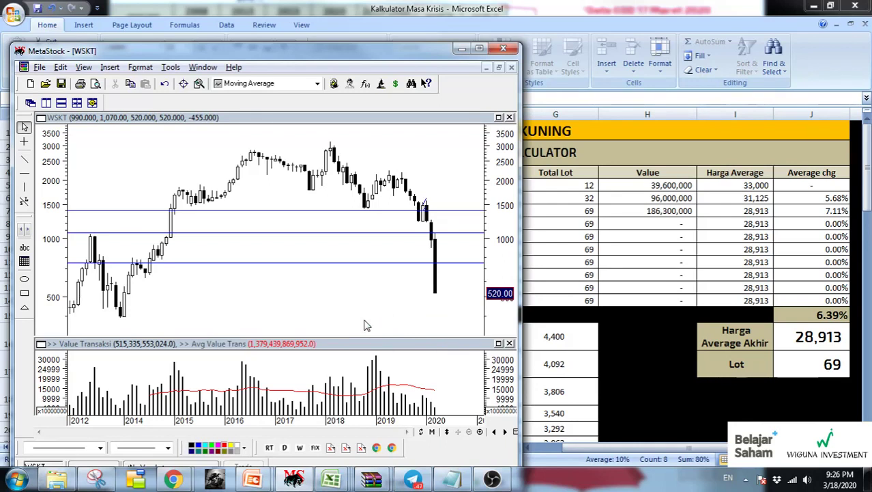
Load the ADHI chart and examine its latest daily candles in March 2020 up close
{"action": "type", "text": "ADHI"}
{"action": "key", "text": "Return"}
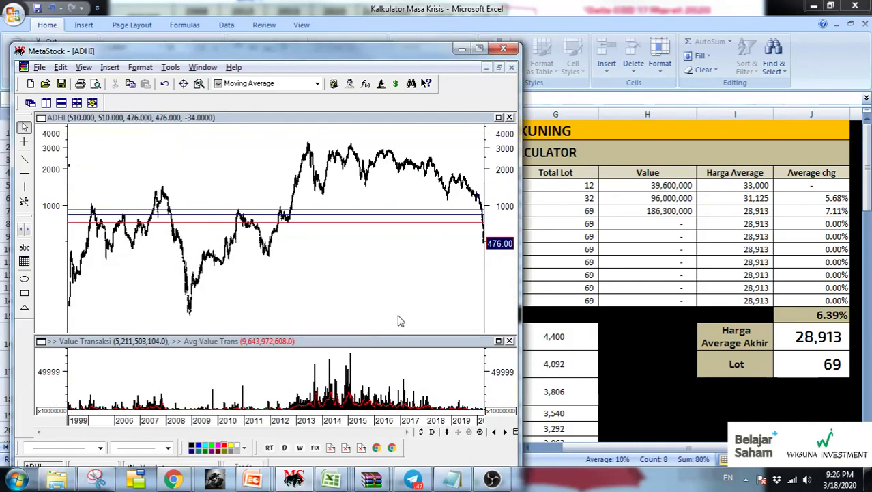
{"action": "scroll", "coordinate": [410, 311], "scroll_direction": "up", "scroll_amount": 10}
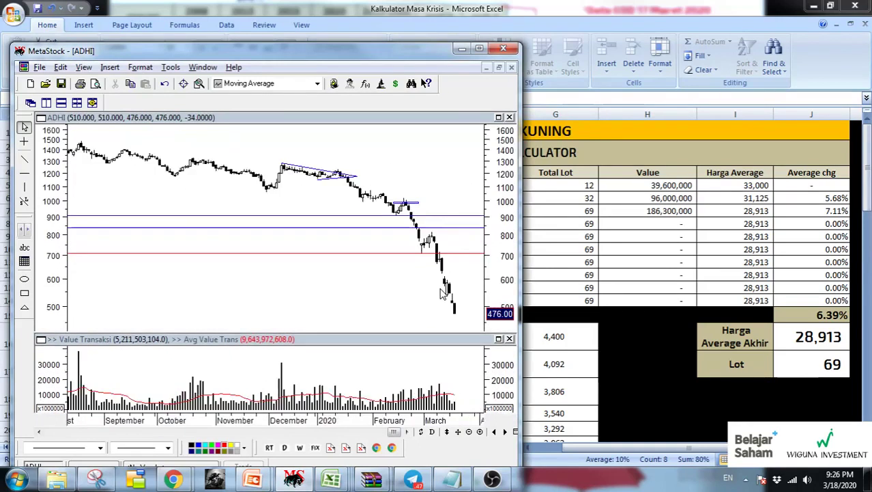
{"action": "scroll", "coordinate": [442, 293], "scroll_direction": "up", "scroll_amount": 3}
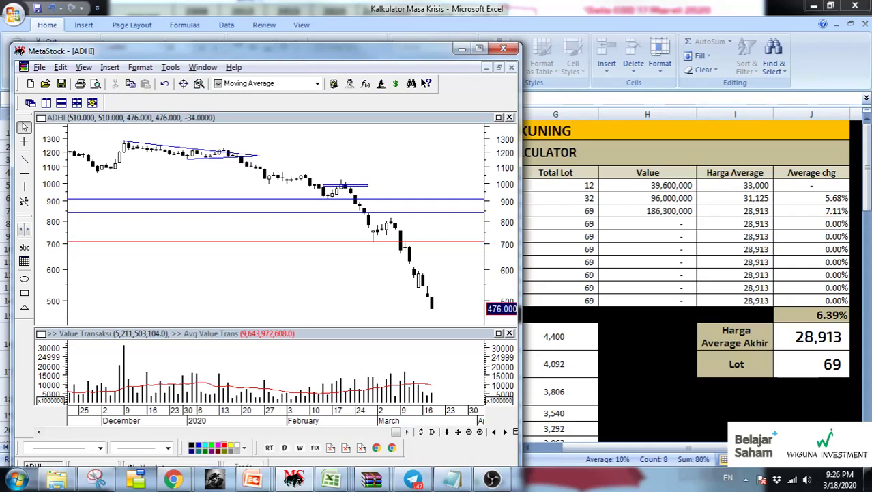
{"action": "key", "text": "plus"}
{"action": "key", "text": "plus"}
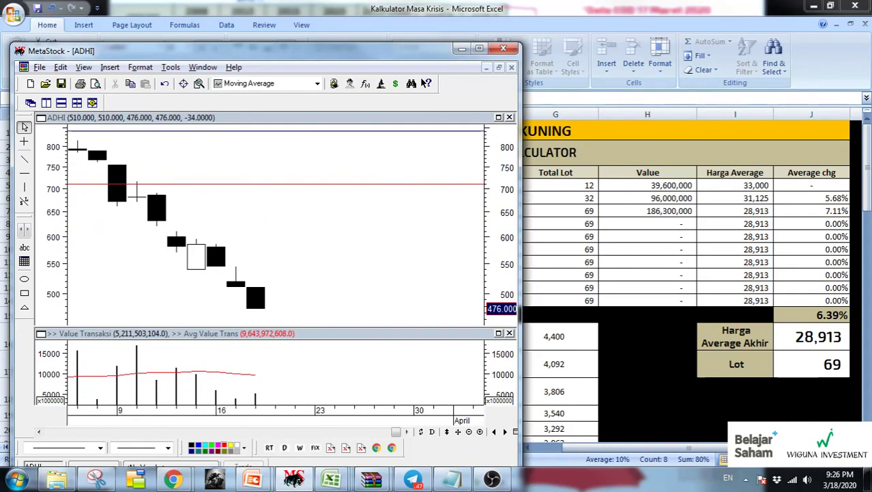
Examine ADHI's decline since December on a wider daily view and compare it with the weekly chart
{"action": "key", "text": "minus"}
{"action": "key", "text": "minus"}
{"action": "key", "text": "minus"}
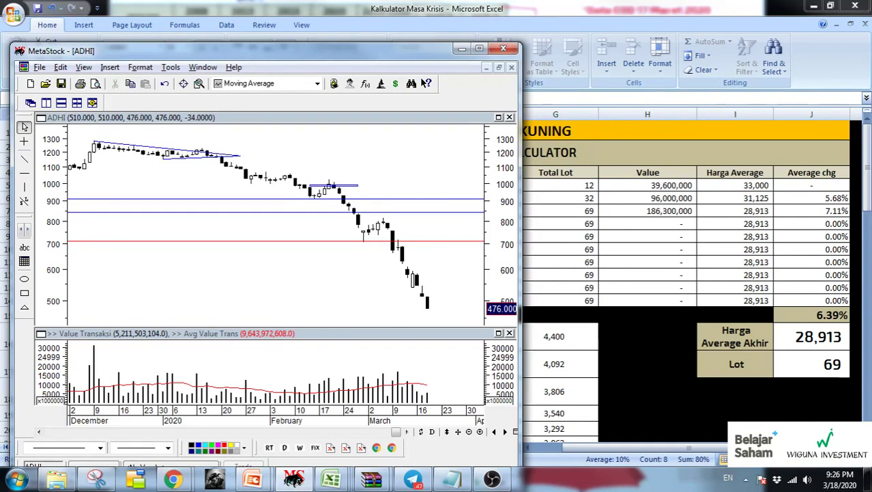
{"action": "key", "text": "minus"}
{"action": "key", "text": "ctrl+w"}
{"action": "key", "text": "plus"}
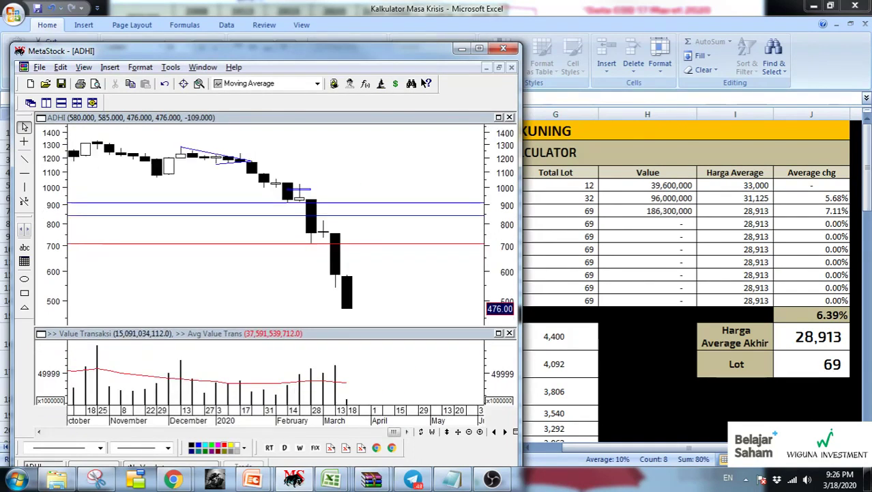